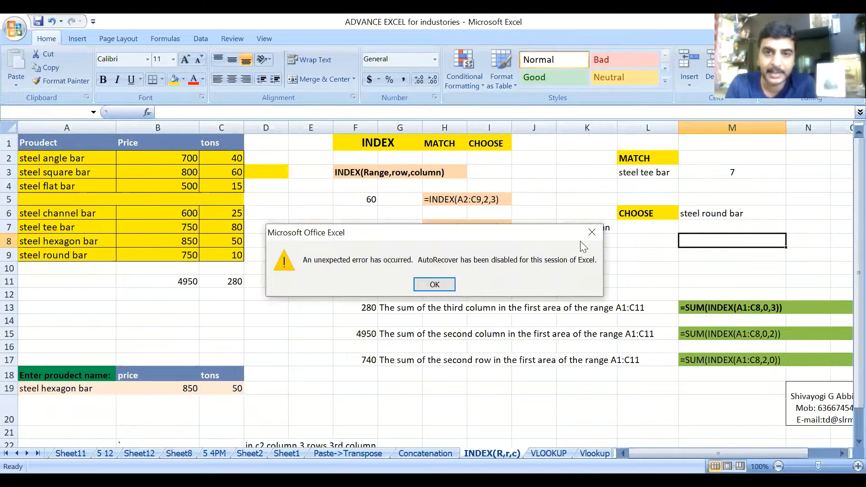
- Dismiss the AutoRecover error message and examine the product, price and tons columns of the table in A1:C9
left_click(587, 234)
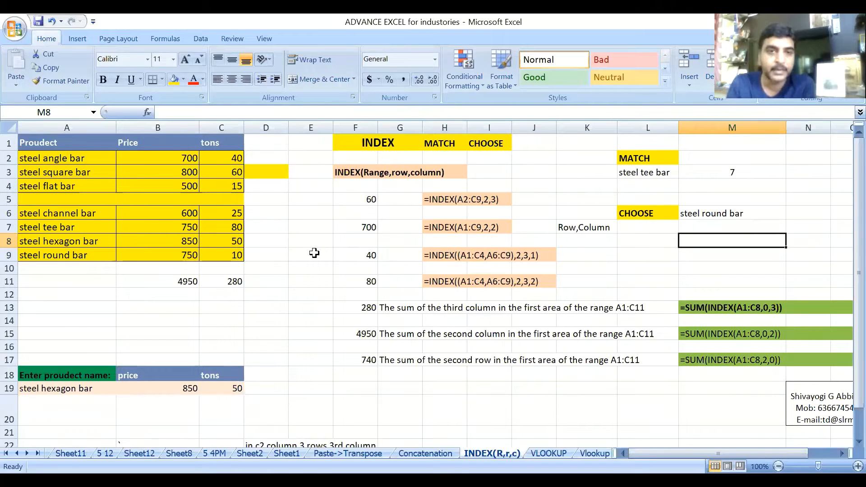
left_click(370, 202)
left_click(297, 284)
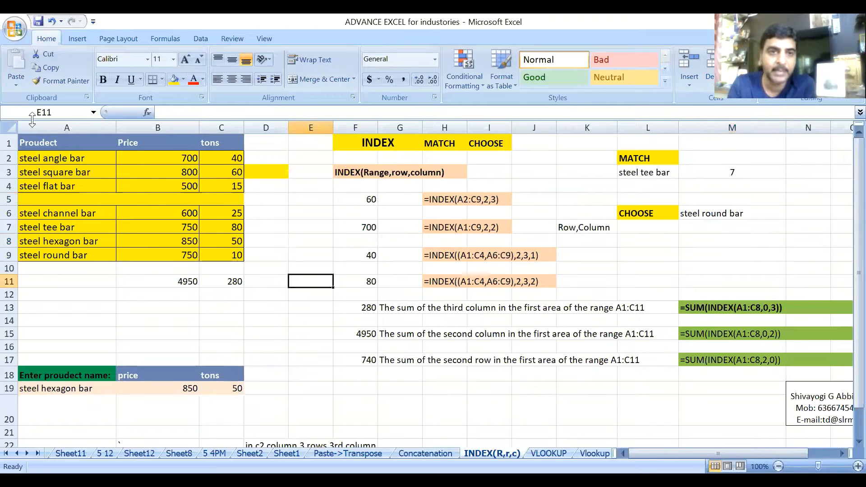
left_click_drag(33, 143, 217, 255)
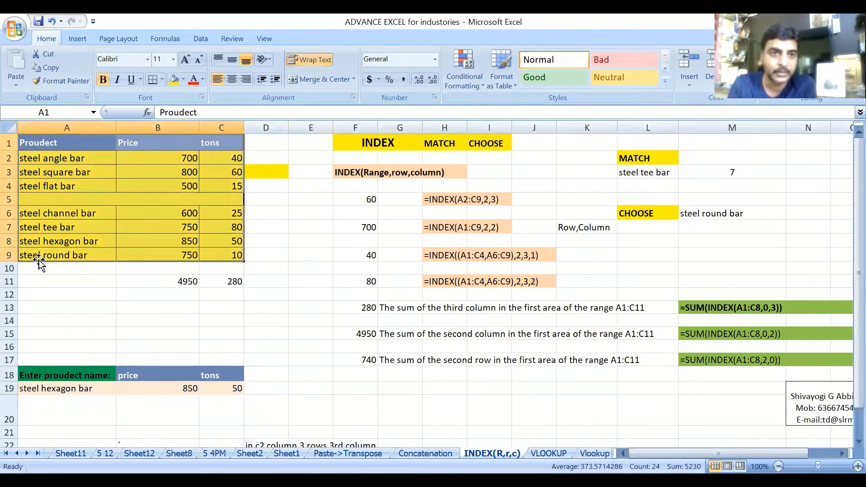
left_click(83, 277)
left_click(45, 143)
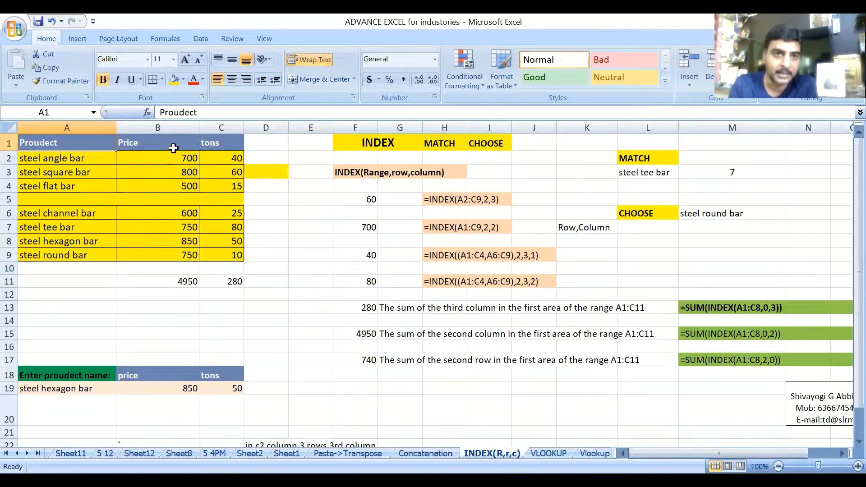
key("Right")
left_click(230, 143)
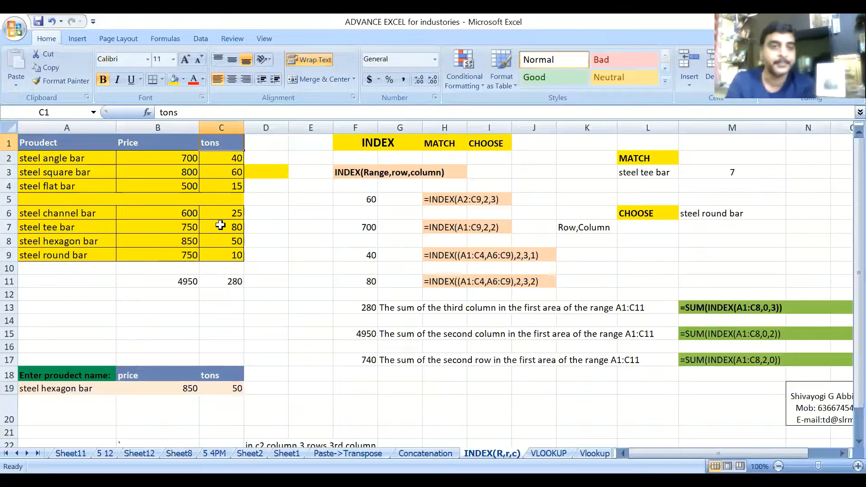
left_click(277, 212)
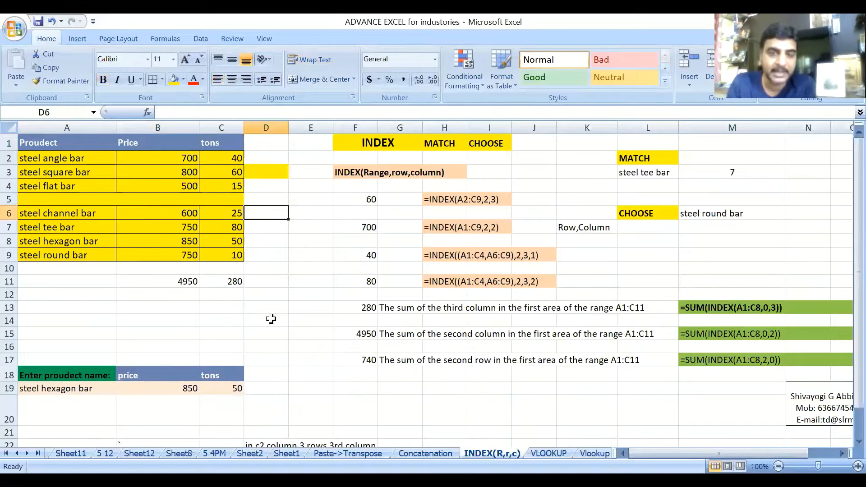
- Check the INDEX formula in F5 and look at the VLOOKUP sheet before returning to the INDEX(R,r,c) sheet
left_click(369, 199)
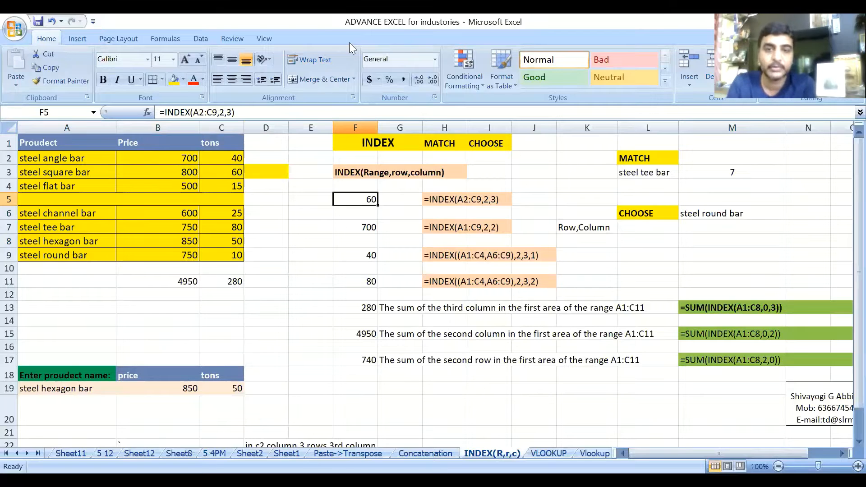
key("ctrl+Page_Down")
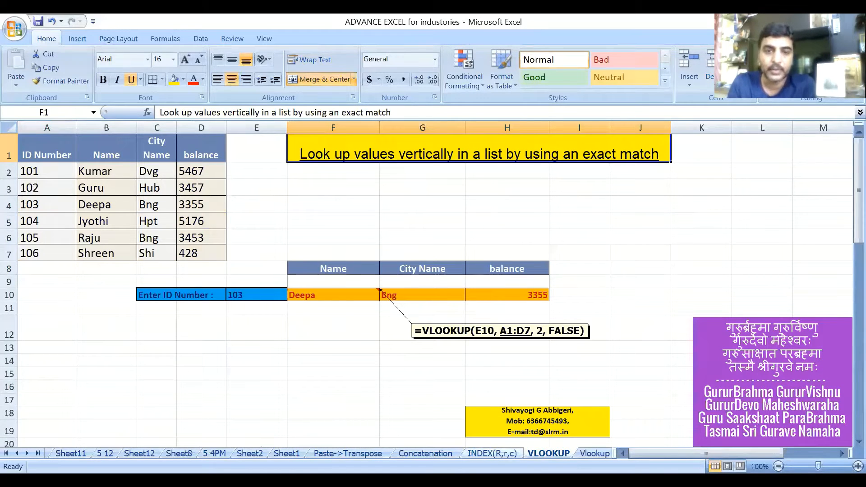
left_click(492, 453)
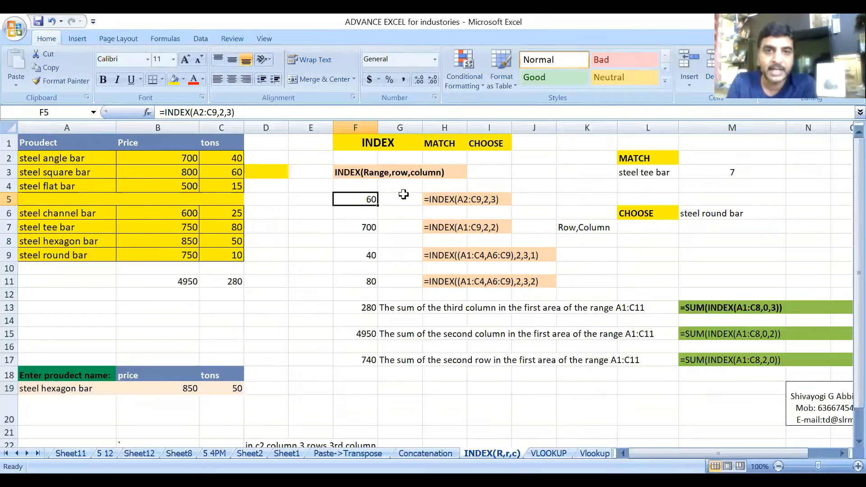
- Examine the formula =INDEX(A2:C9,2,3) and highlight its range A2:C9 in the product table
left_click(443, 202)
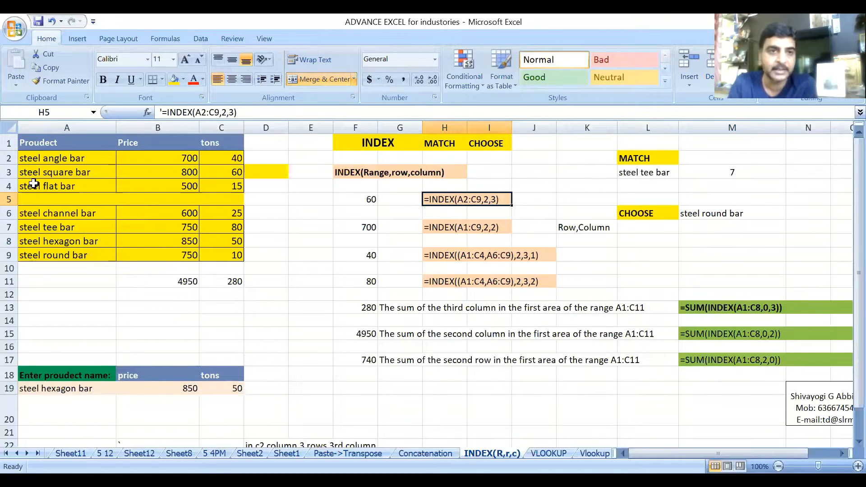
left_click_drag(41, 162, 237, 259)
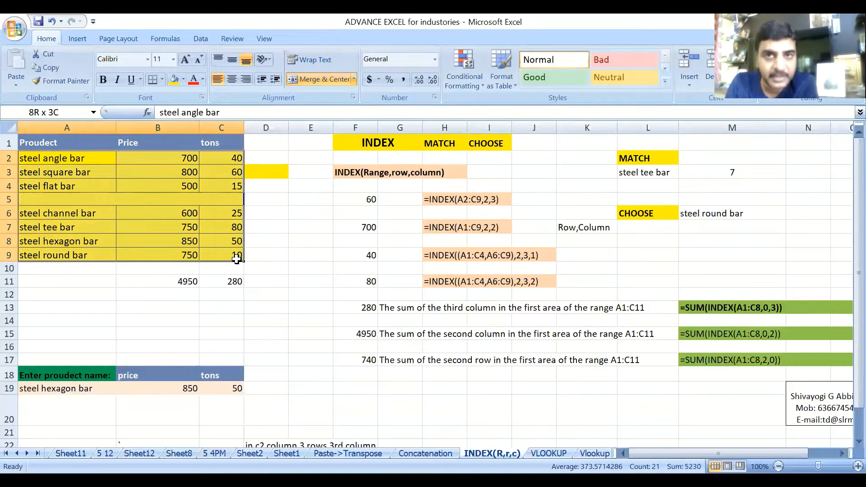
left_click_drag(237, 259, 237, 260)
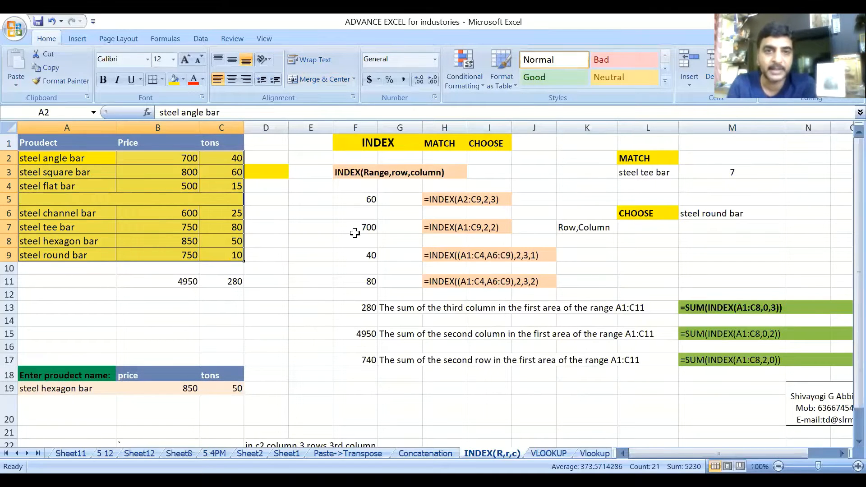
left_click(373, 201)
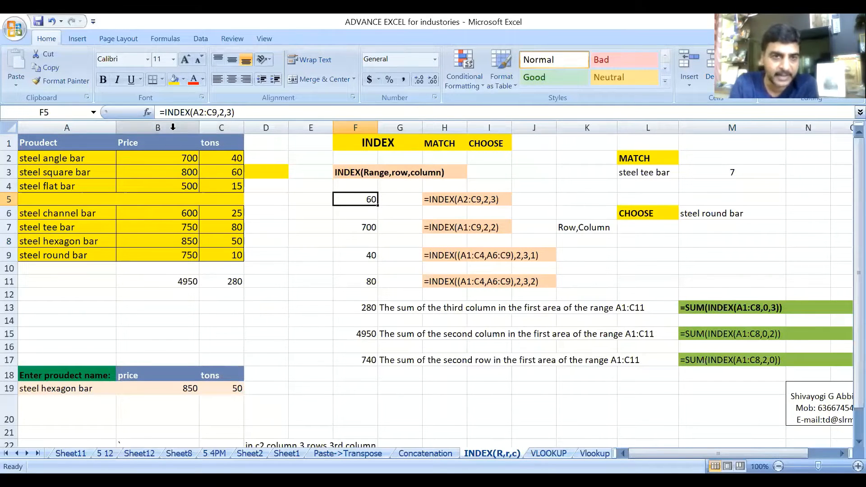
- Trace the formula's row argument 2 by selecting the range A2:C9 and its second row, steel square bar
left_click_drag(11, 172, 257, 173)
left_click(311, 227)
left_click(257, 171)
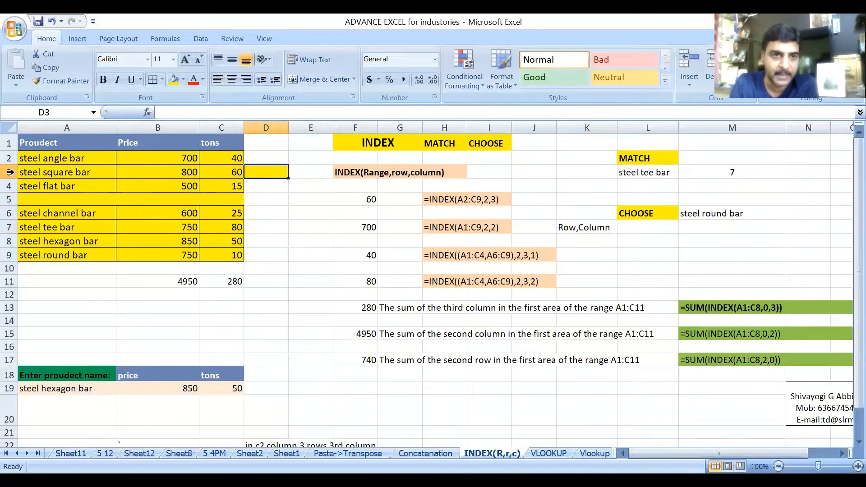
left_click(9, 172)
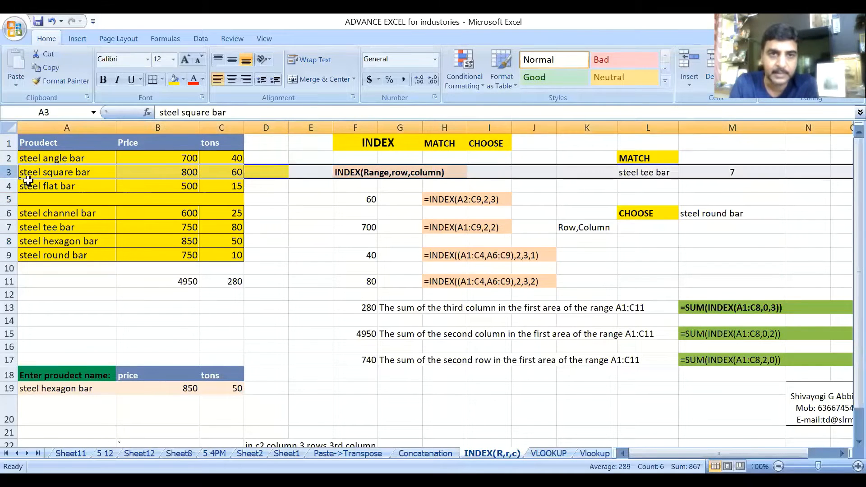
left_click(34, 156)
left_click_drag(35, 157, 225, 256)
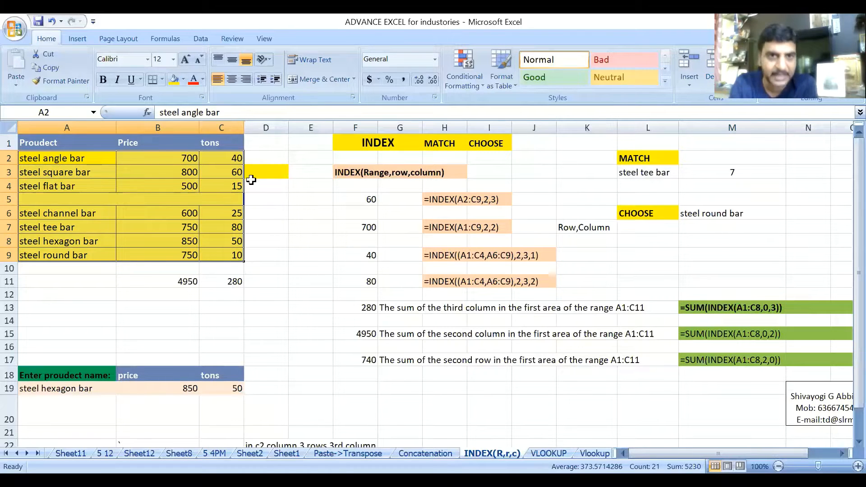
left_click(282, 213)
left_click_drag(46, 175, 271, 174)
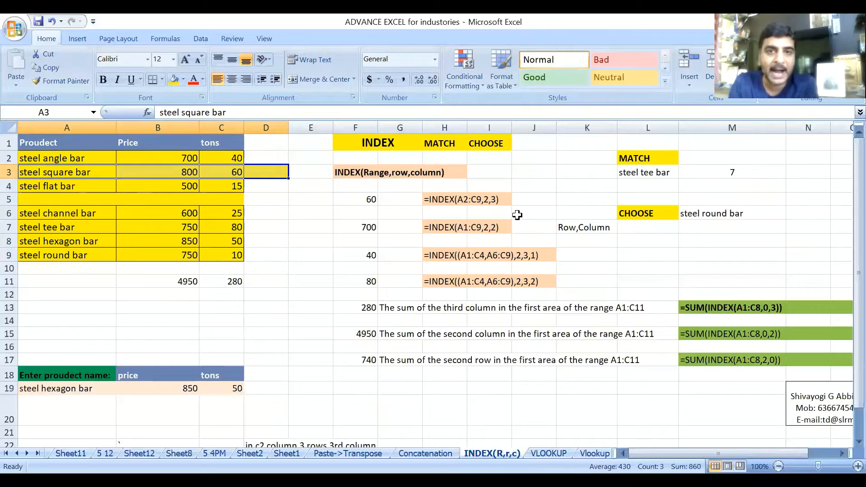
- Trace the column argument 3 of the formula in H5 by selecting the tons column
left_click(465, 200)
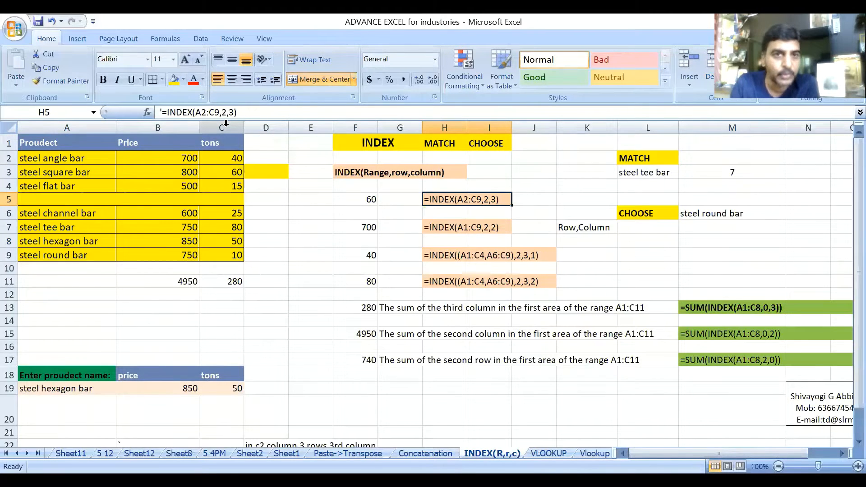
left_click_drag(227, 124, 227, 245)
left_click_drag(222, 300, 221, 300)
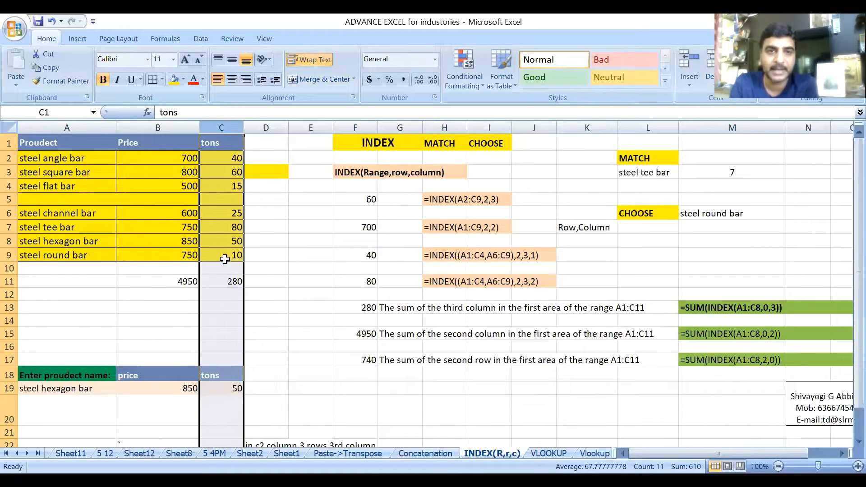
left_click(305, 257)
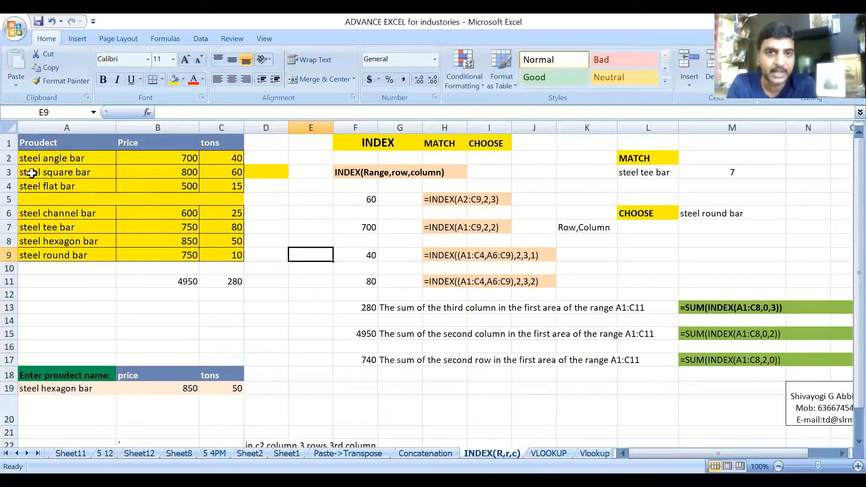
- Review the range A2:C9 and locate where its second row meets the third column at C3
left_click_drag(63, 158, 224, 256)
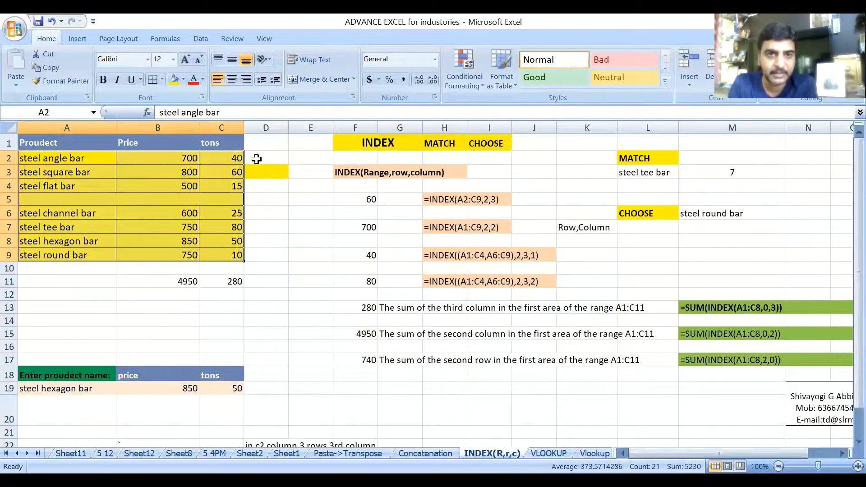
left_click(229, 171)
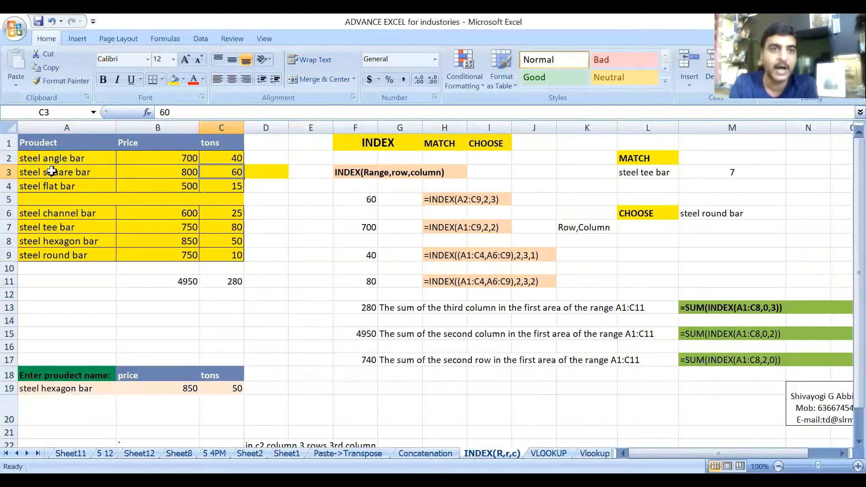
left_click_drag(52, 171, 238, 176)
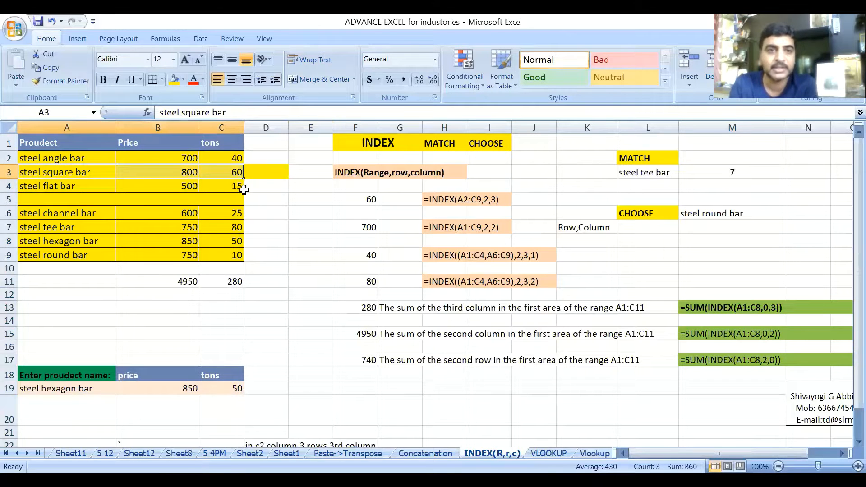
left_click(311, 227)
- Highlight cell C3 with a blue fill, compare it with the formula cell F5, and undo the fill
left_click(221, 173)
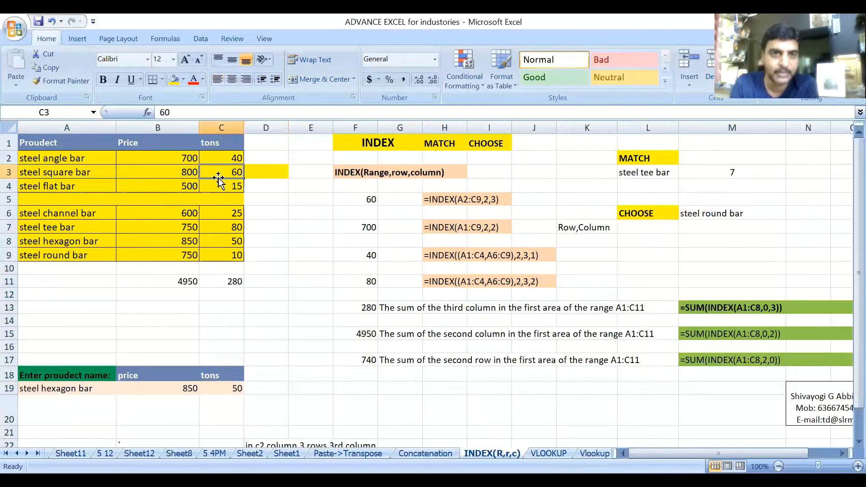
left_click(183, 80)
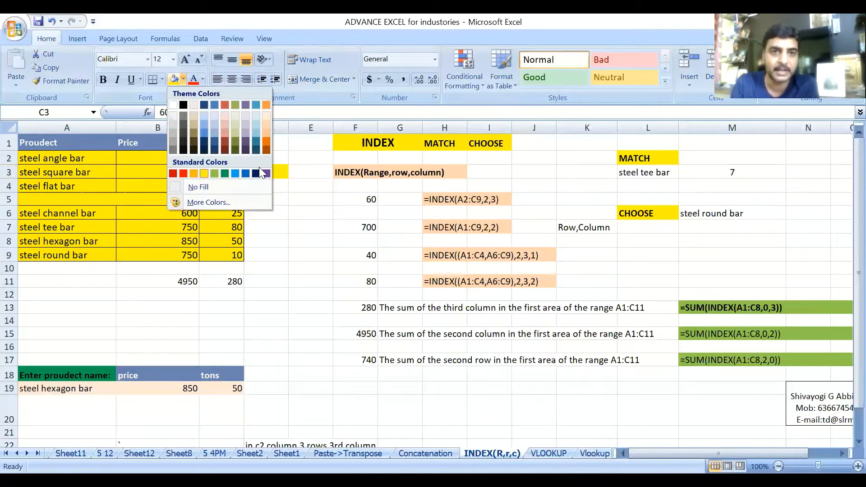
left_click(246, 174)
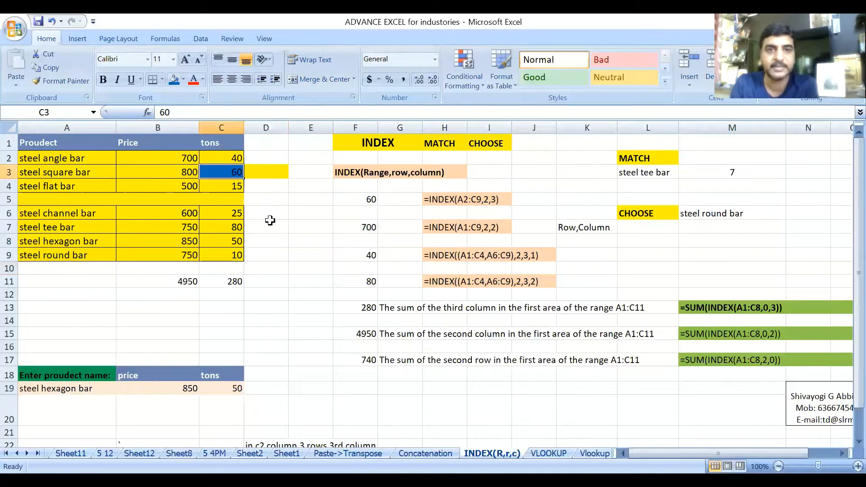
left_click(363, 203)
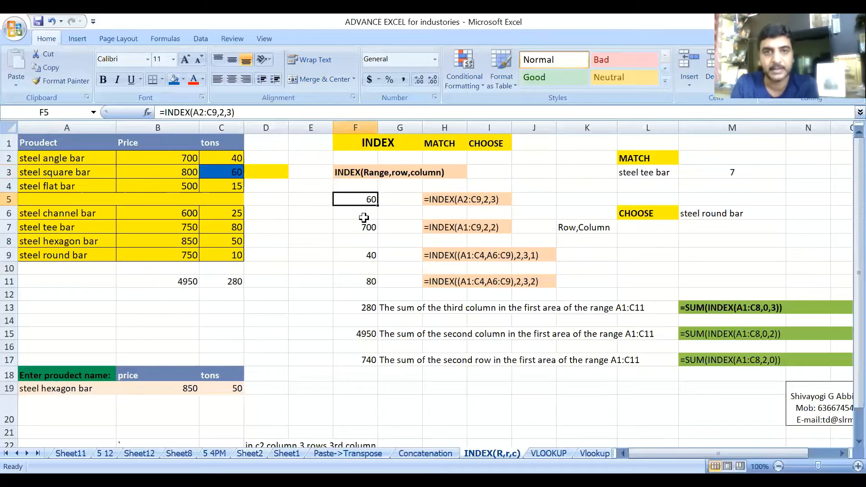
left_click(52, 22)
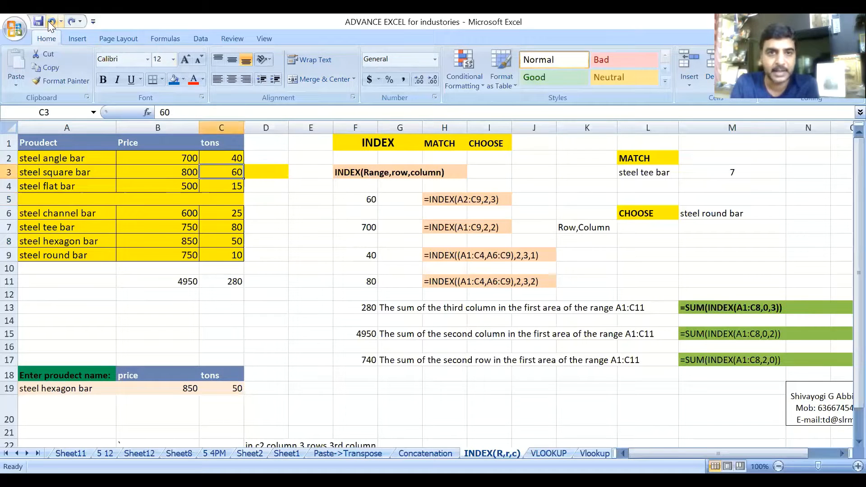
- Review the INDEX formulas in F5 and F7, tracing F7's range A1:C9, row 2 and column 2 in the table
left_click(366, 203)
left_click(462, 201)
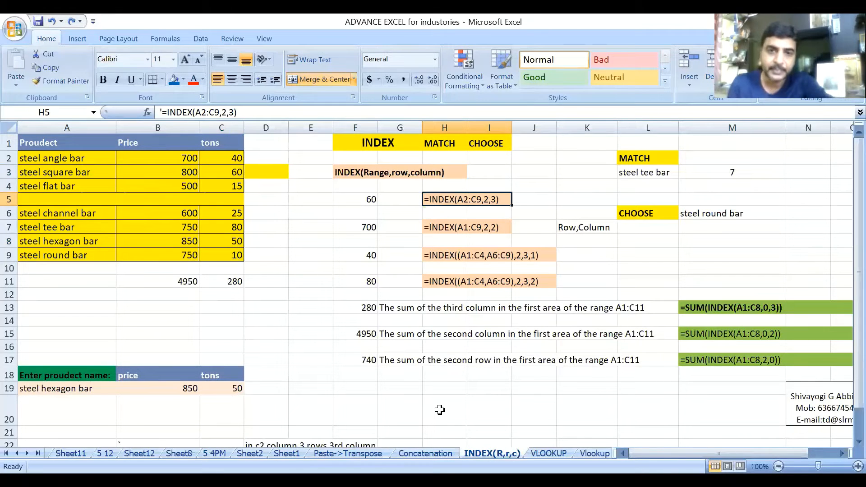
left_click(368, 229)
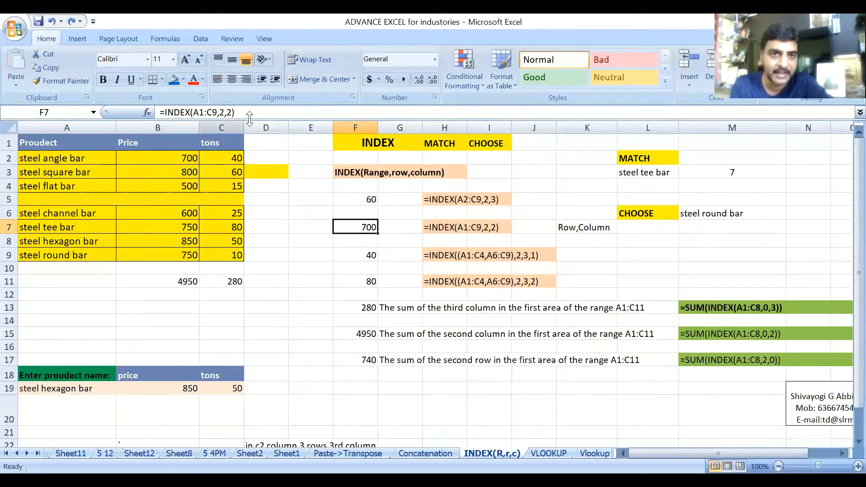
left_click_drag(59, 143, 228, 253)
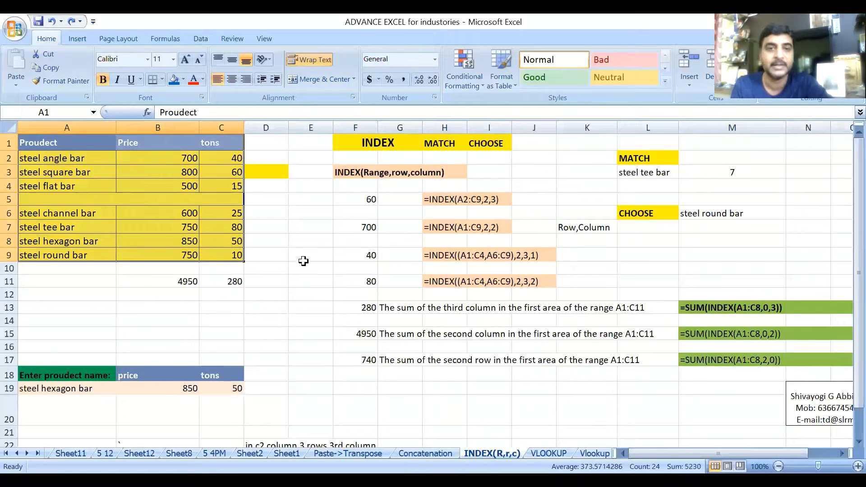
left_click(61, 143)
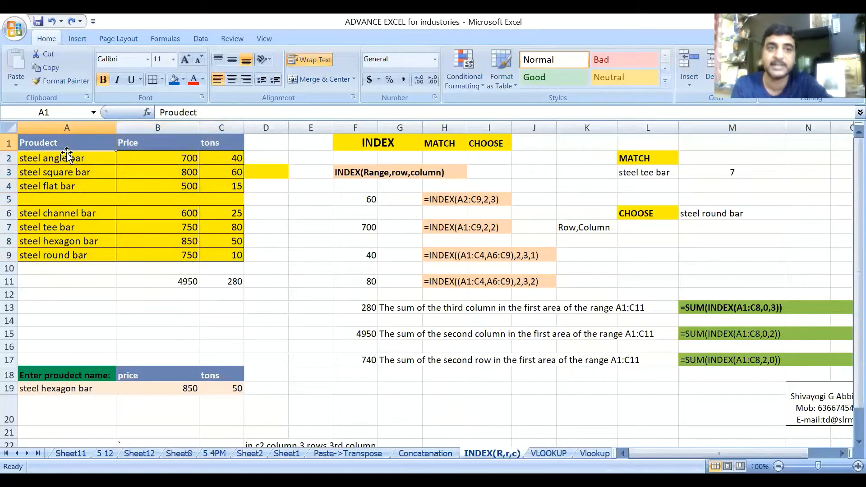
left_click(359, 228)
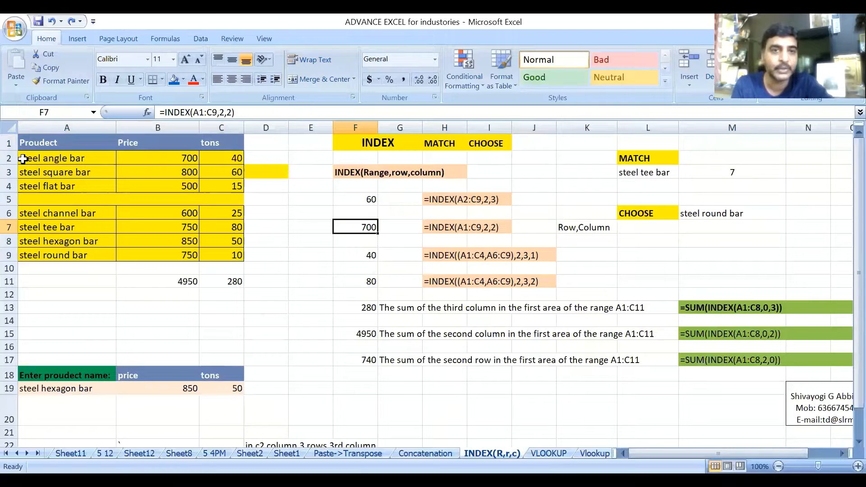
left_click_drag(23, 158, 266, 160)
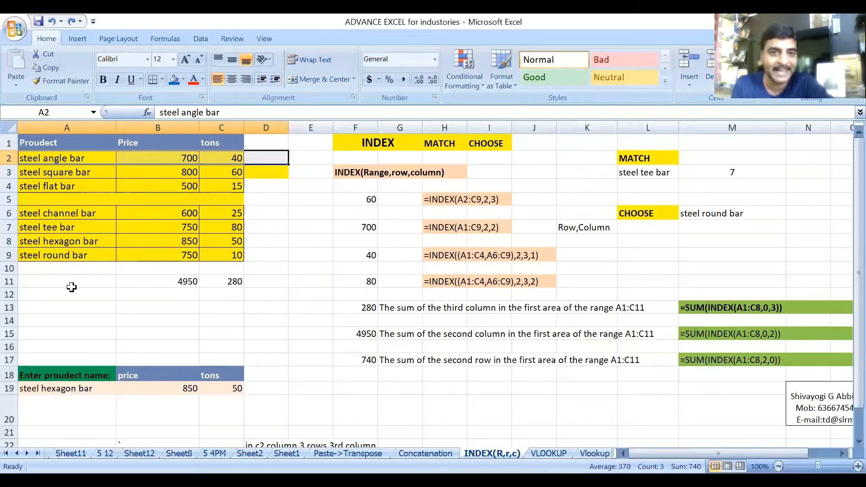
left_click_drag(167, 218, 174, 154)
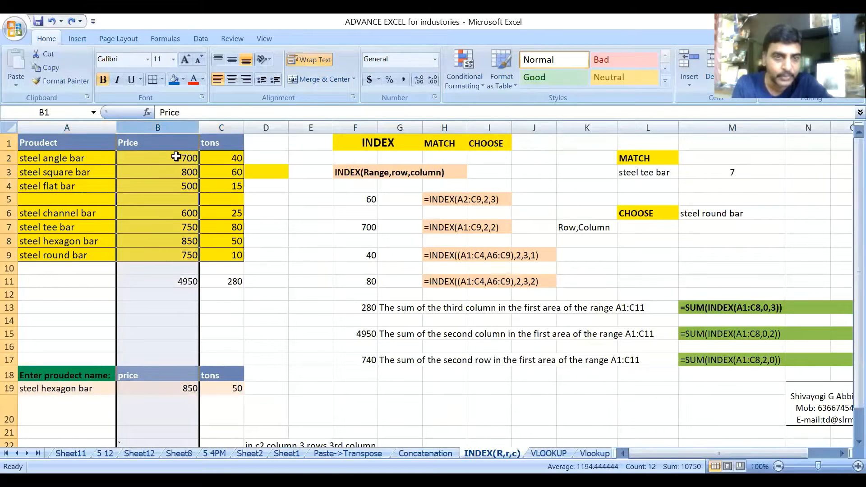
- Compare cell B2 with F7 and examine the range A1:C9 and row argument 2 in F7's INDEX formula
left_click(185, 161)
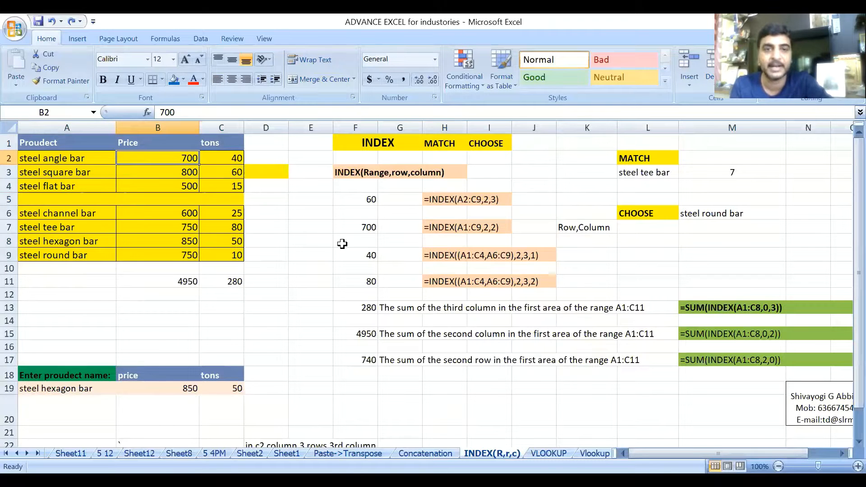
left_click(364, 229)
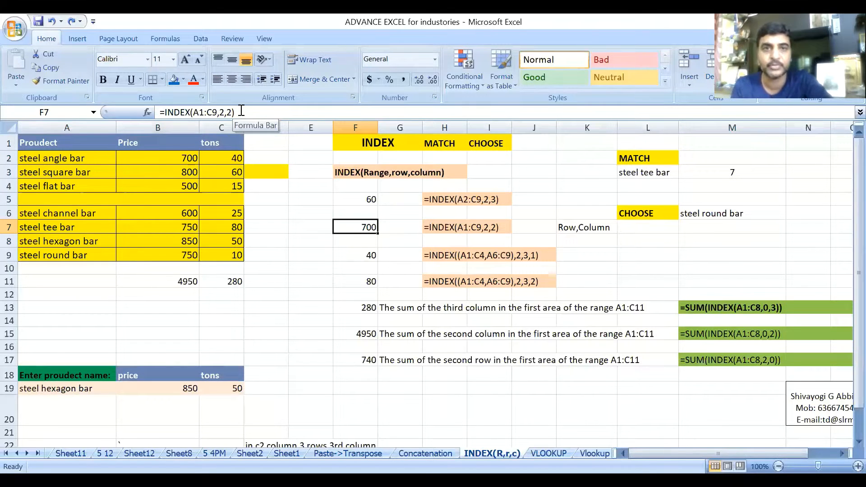
left_click_drag(248, 114, 159, 113)
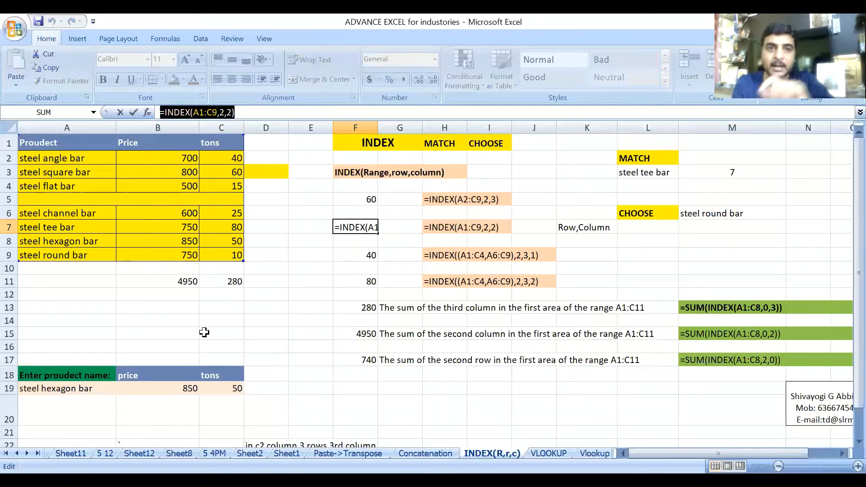
left_click(194, 113)
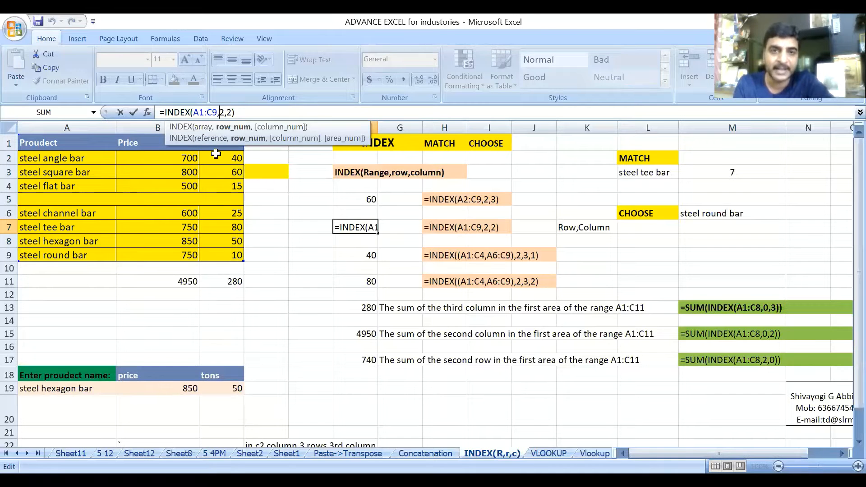
left_click(41, 155)
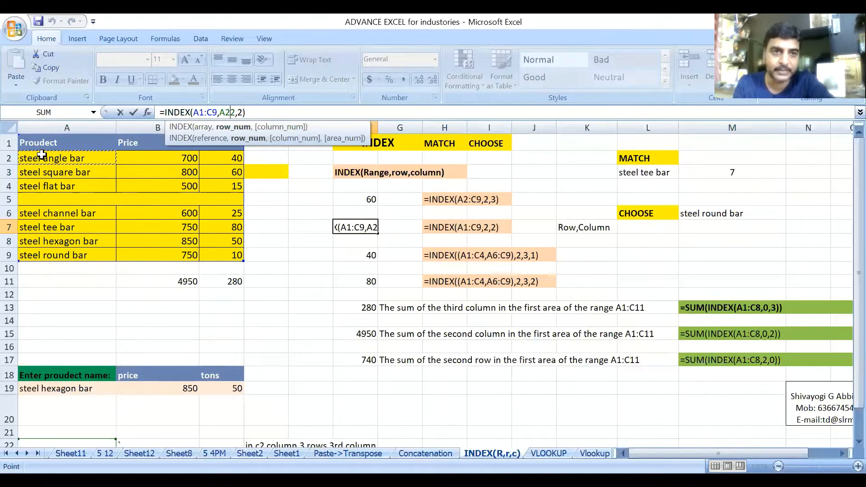
key("Escape")
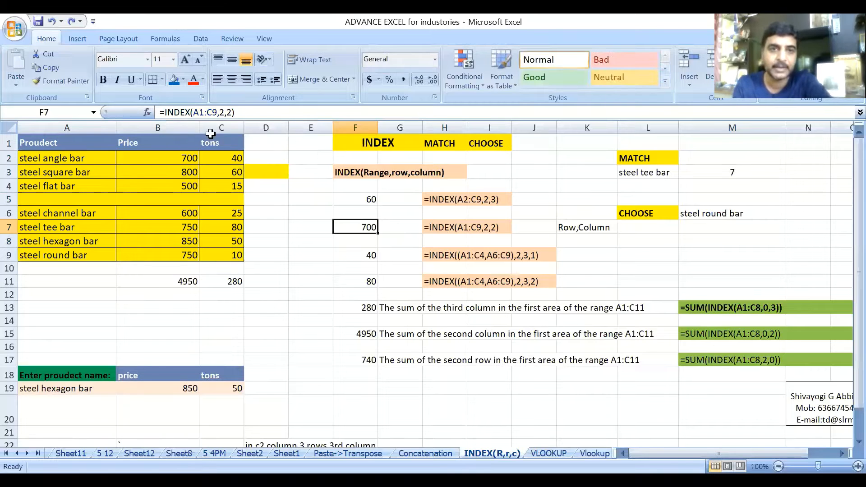
- Trace the column argument 2 of F7's formula through the Price column to cell B2
left_click(186, 128)
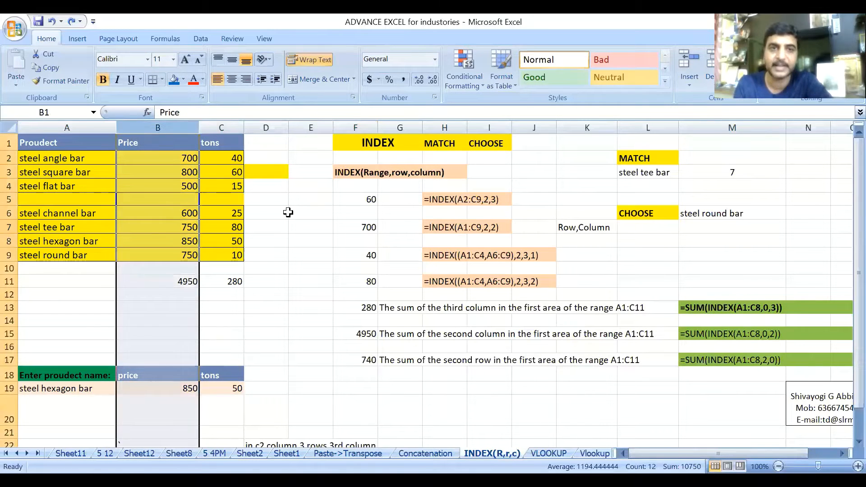
left_click(183, 156)
left_click(366, 232)
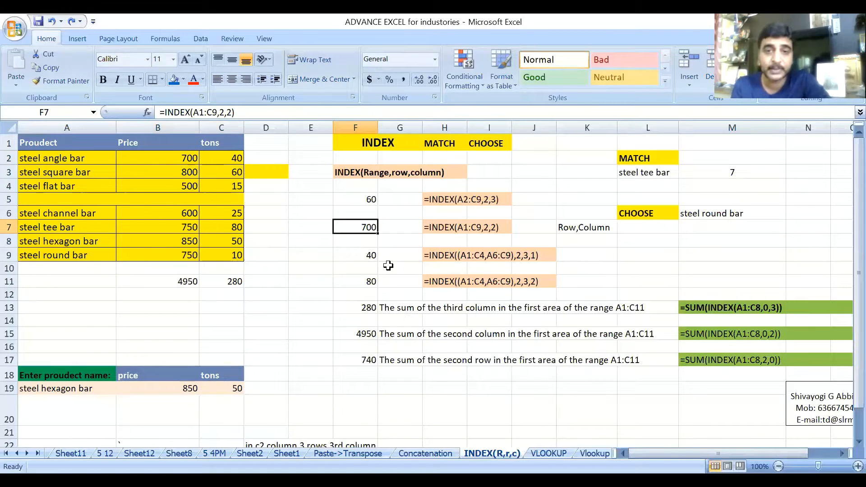
- Examine F9's INDEX formula by selecting its two areas, A1:C4 and A6:C9, and the blank row 5 between them
left_click(367, 255)
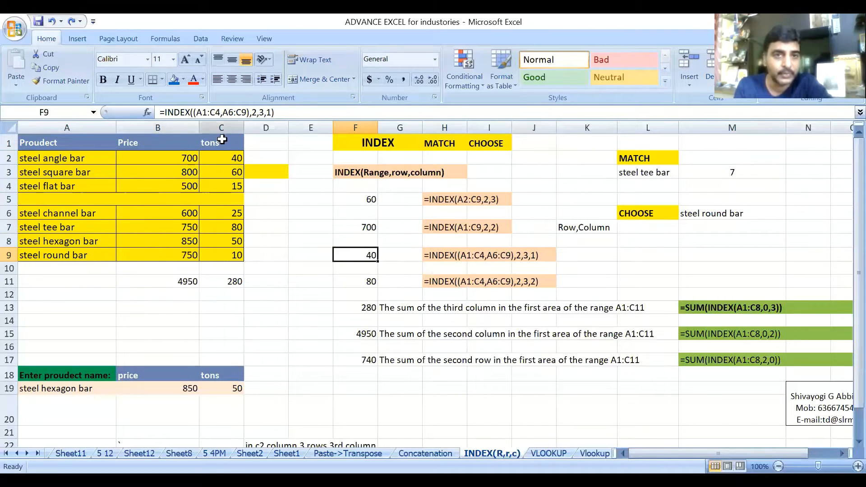
left_click_drag(47, 201, 223, 203)
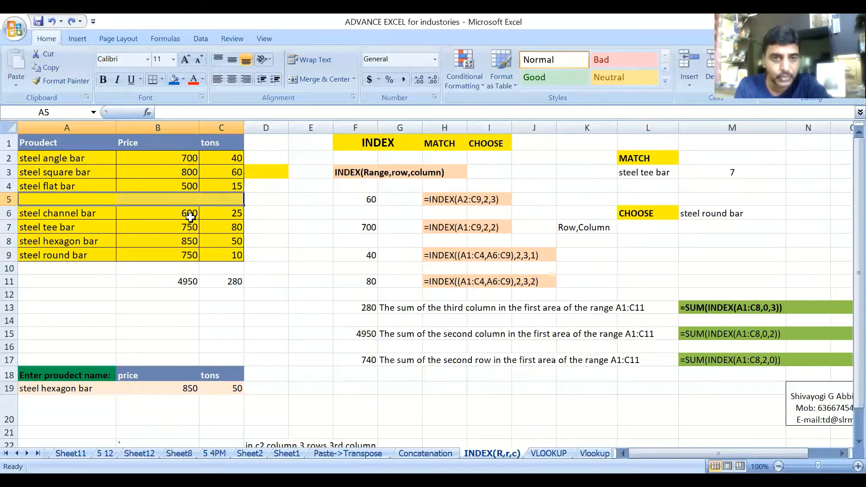
left_click(361, 261)
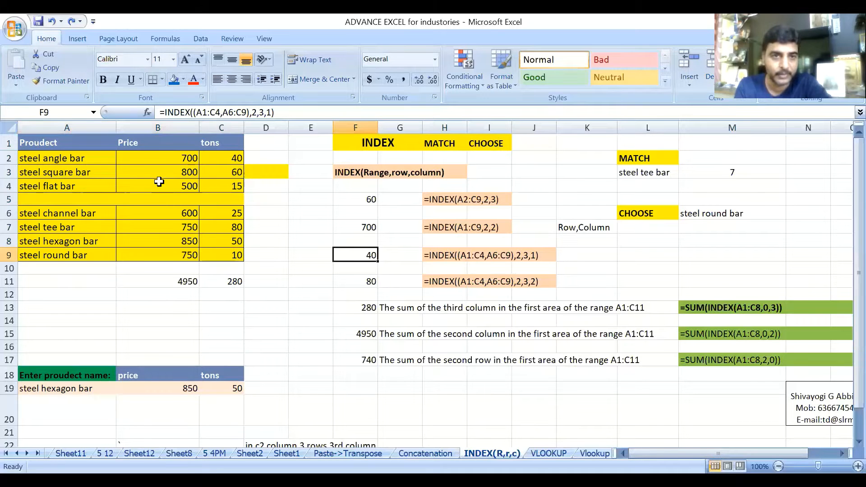
left_click_drag(57, 144, 213, 185)
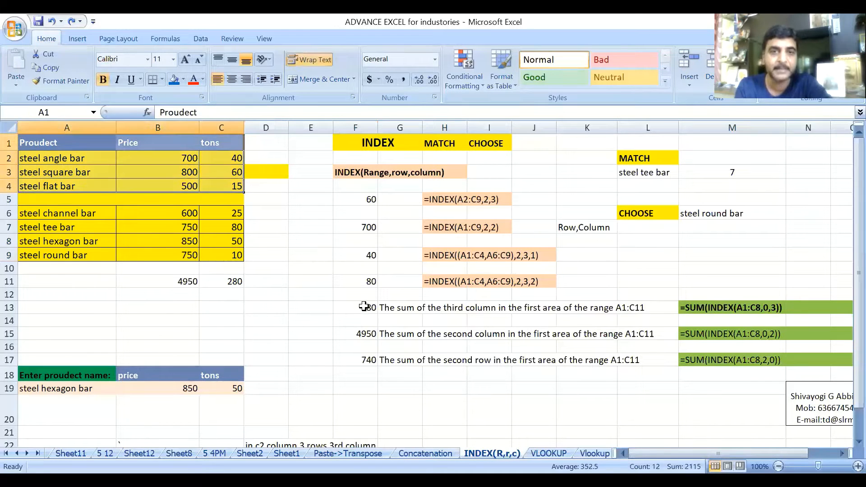
left_click(372, 258)
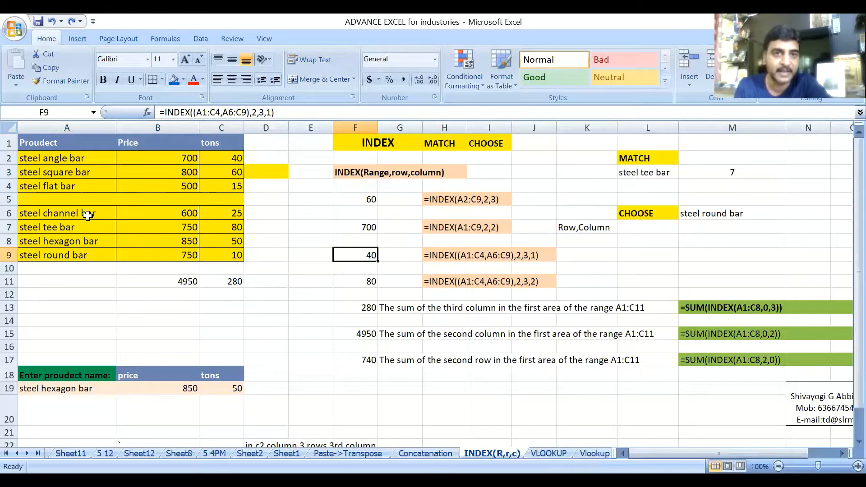
left_click_drag(22, 215, 221, 259)
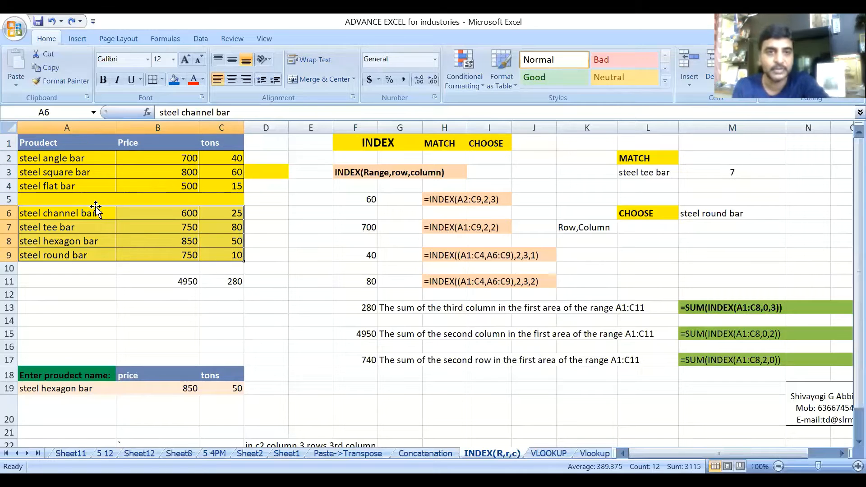
left_click_drag(72, 199, 232, 199)
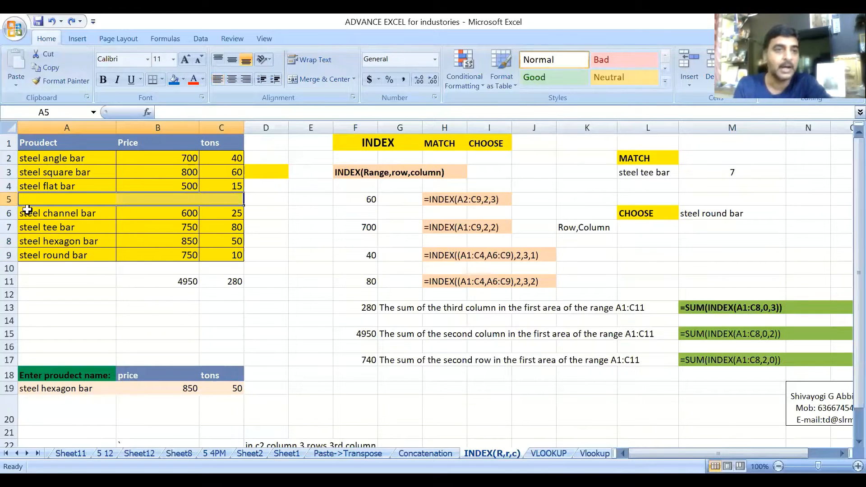
left_click(366, 259)
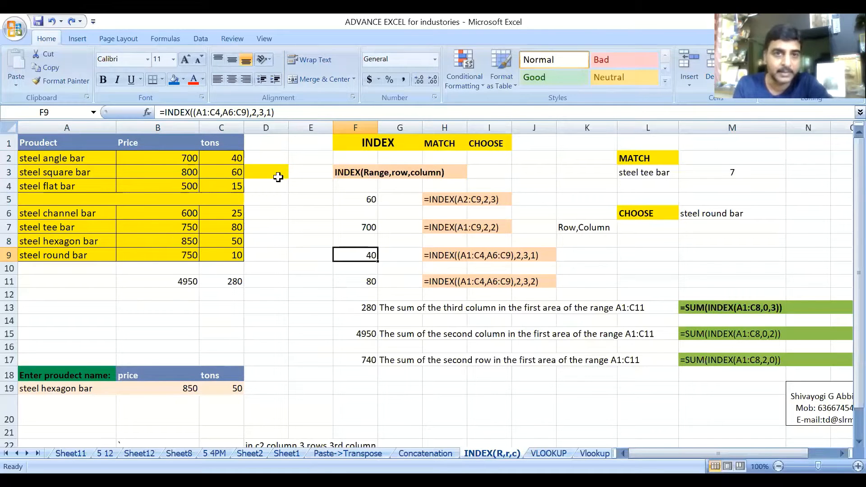
- Inspect the row, column and area arguments 2,3,1 in F9's formula, locating C2 in the first area and contrasting it with area A6:C9
left_click(268, 112)
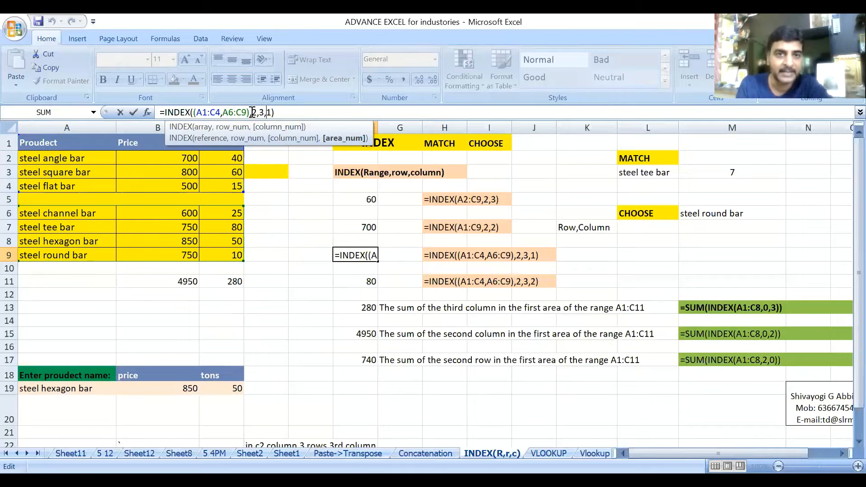
left_click(210, 201)
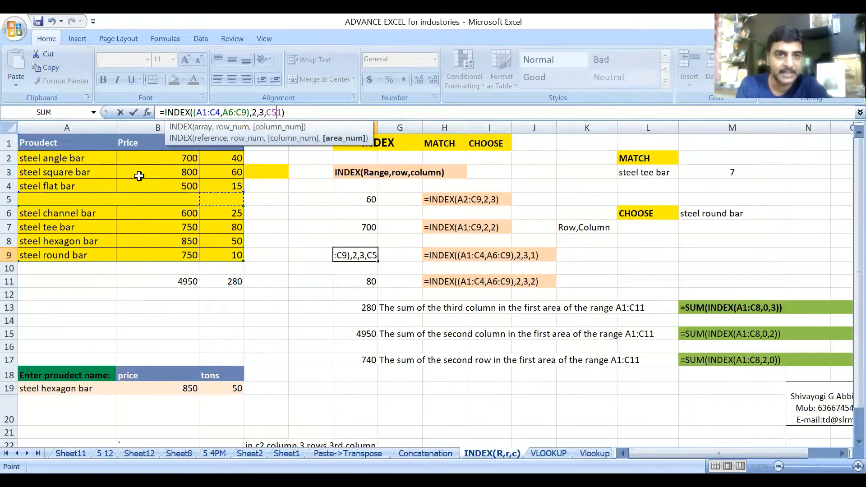
left_click(191, 175)
key("Escape")
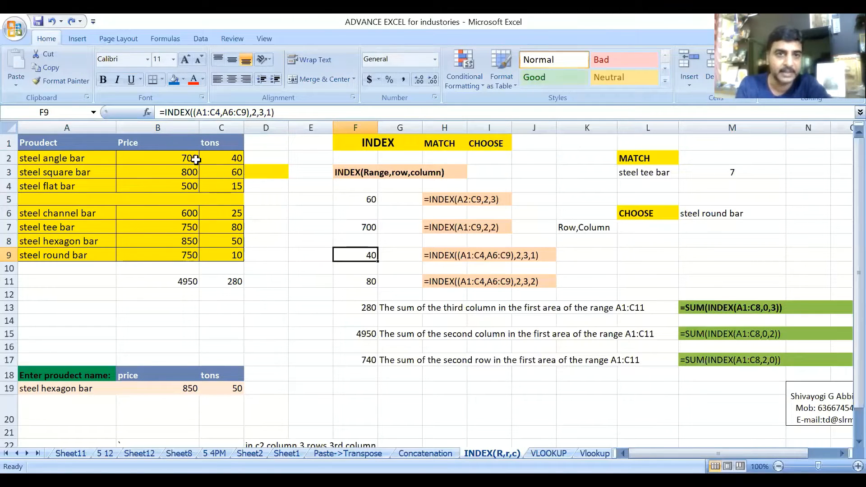
left_click(211, 157)
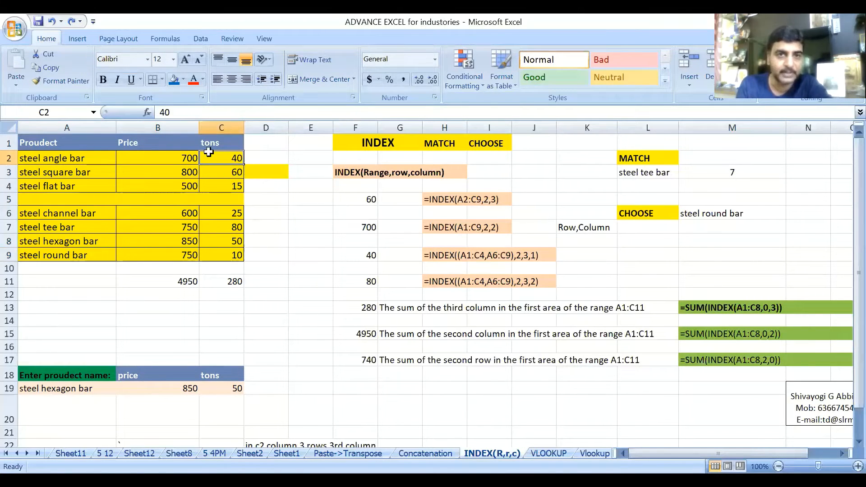
key("Right")
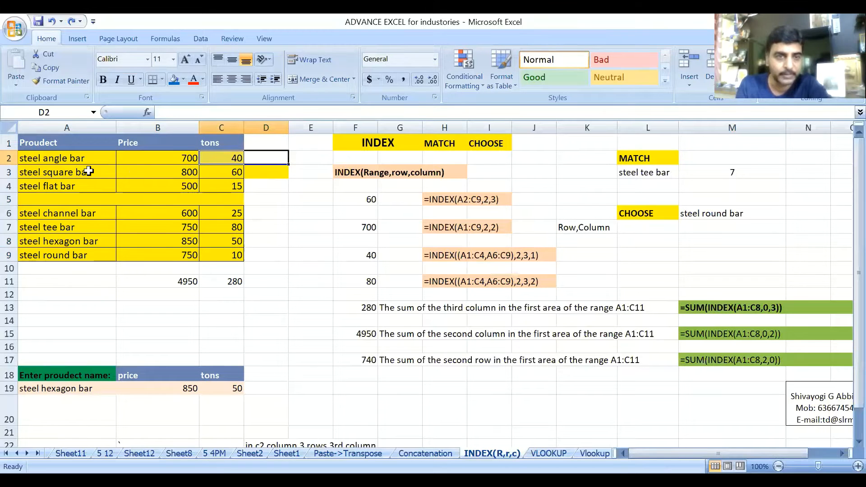
left_click(371, 256)
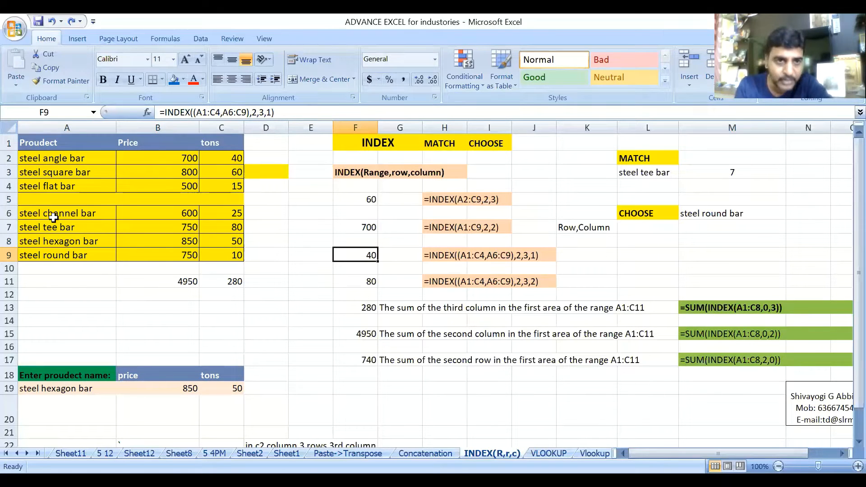
left_click_drag(53, 218, 216, 257)
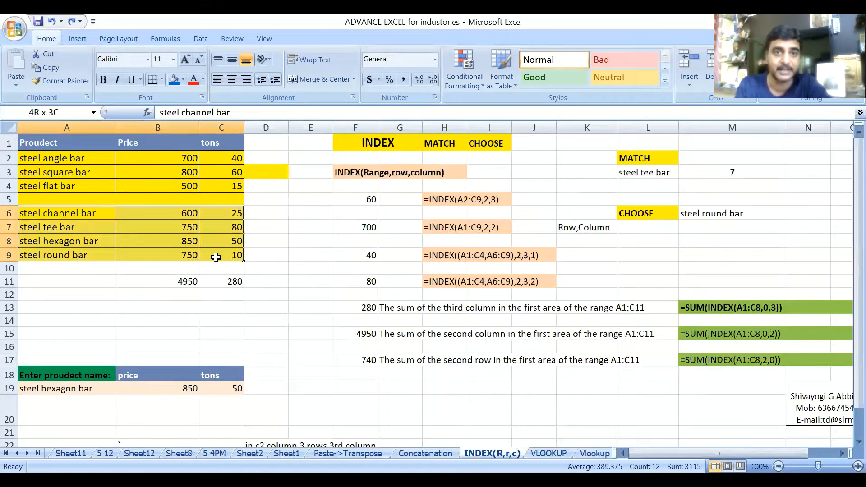
left_click(345, 255)
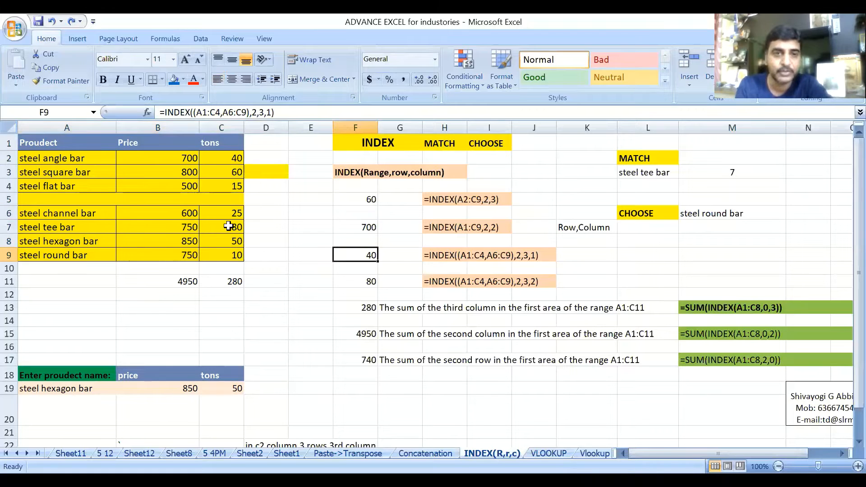
- Examine F11's two-area INDEX formula by selecting the first area's data rows, the blank row 5 and the second area A6:C9
left_click(363, 284)
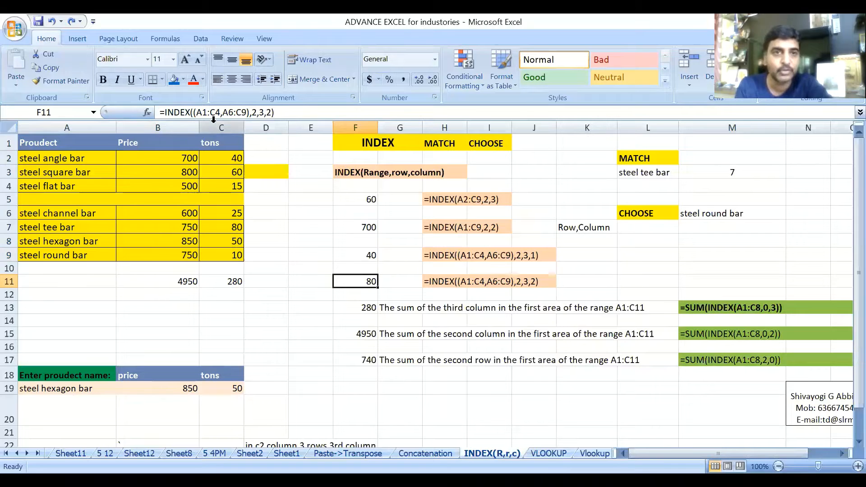
left_click_drag(74, 157, 215, 189)
left_click(369, 282)
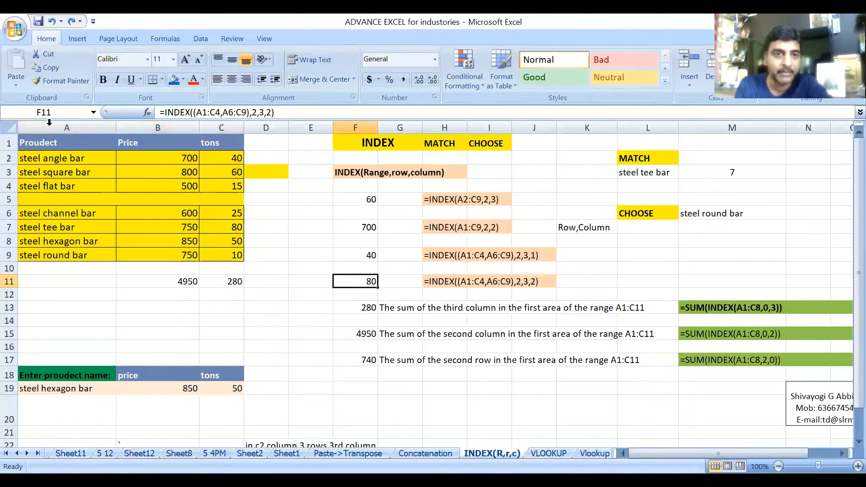
left_click_drag(33, 201, 266, 199)
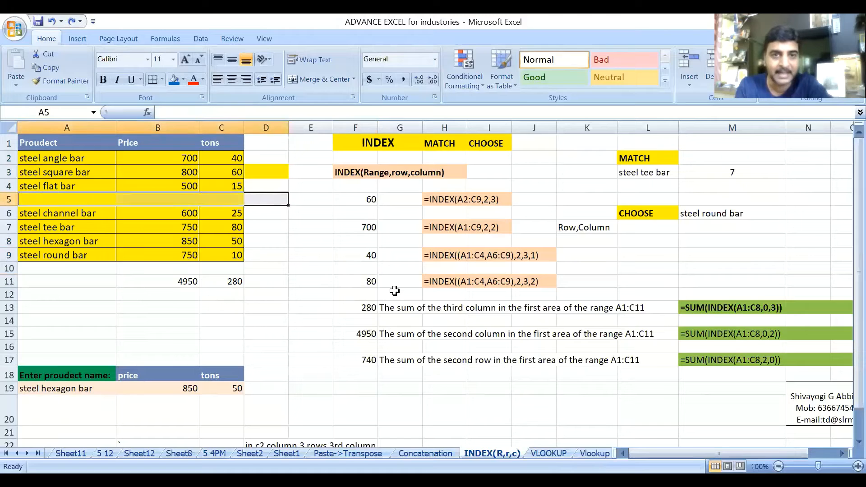
left_click(368, 283)
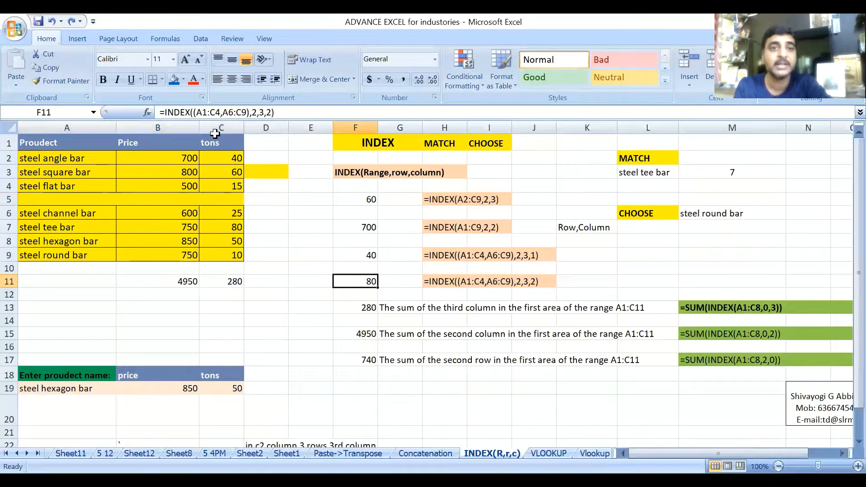
left_click_drag(89, 213, 229, 255)
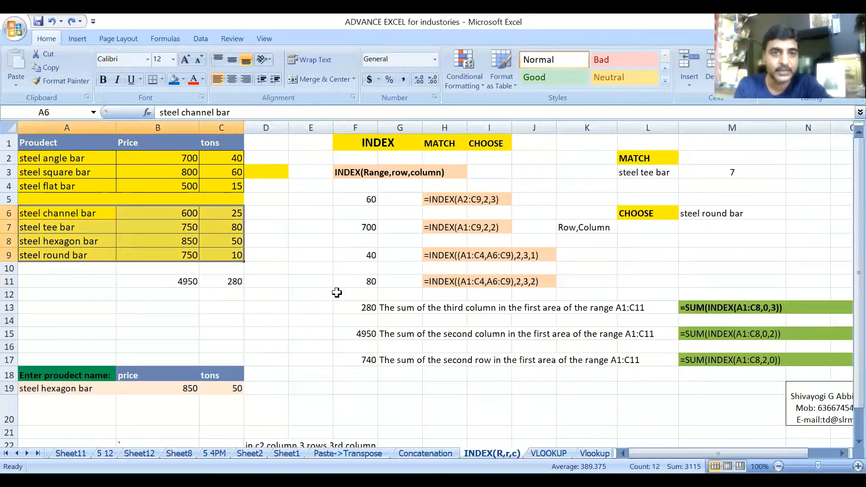
left_click(360, 287)
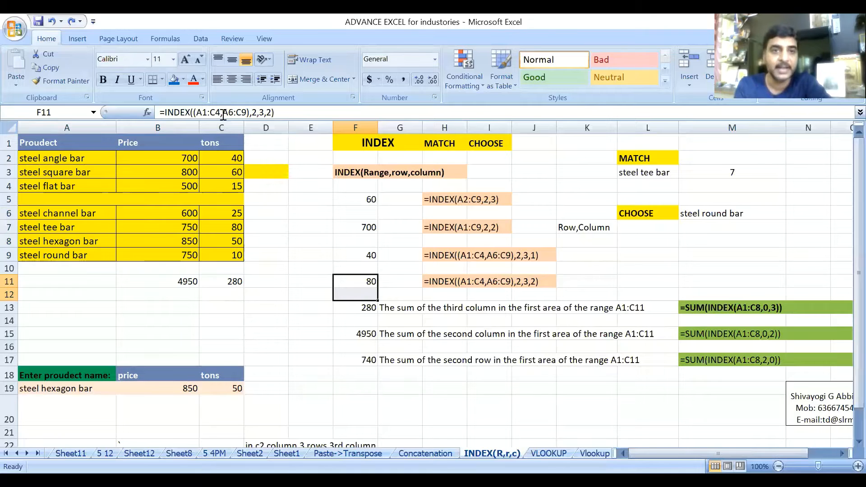
- Trace F11's arguments 2,3,2 to cell C7, at the second row and third column of area A6:C9
left_click(360, 282)
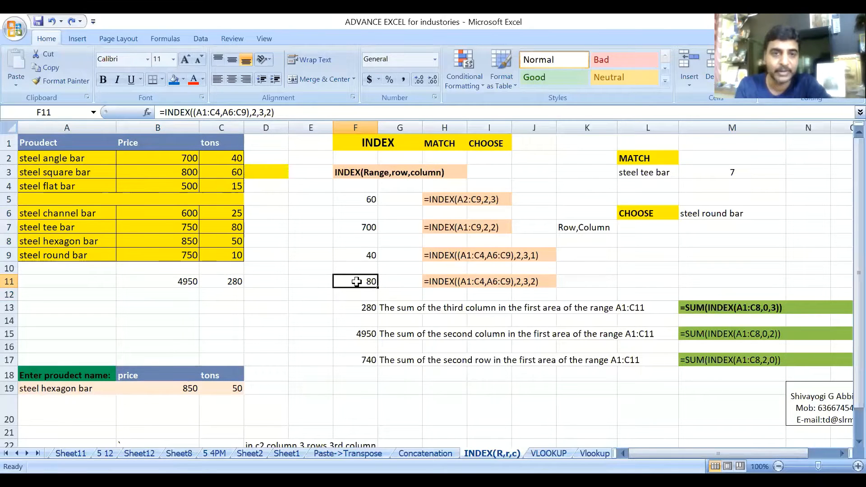
left_click(220, 226)
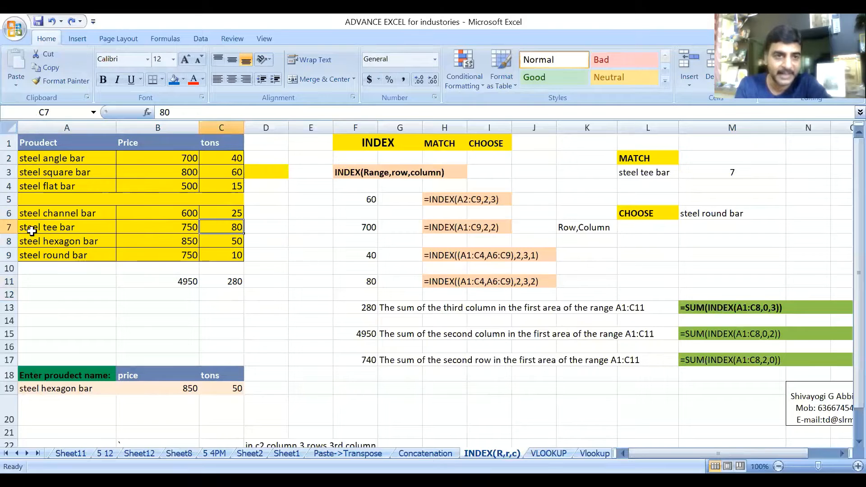
left_click_drag(33, 210, 226, 251)
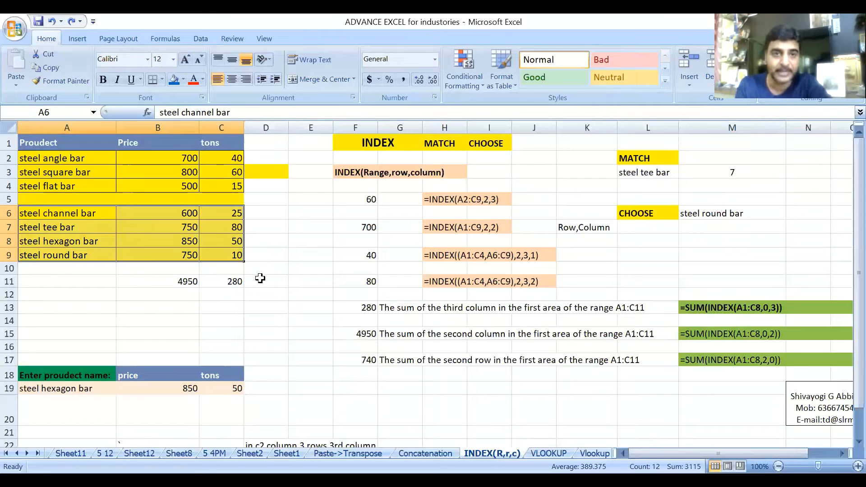
left_click(233, 229)
left_click(373, 284)
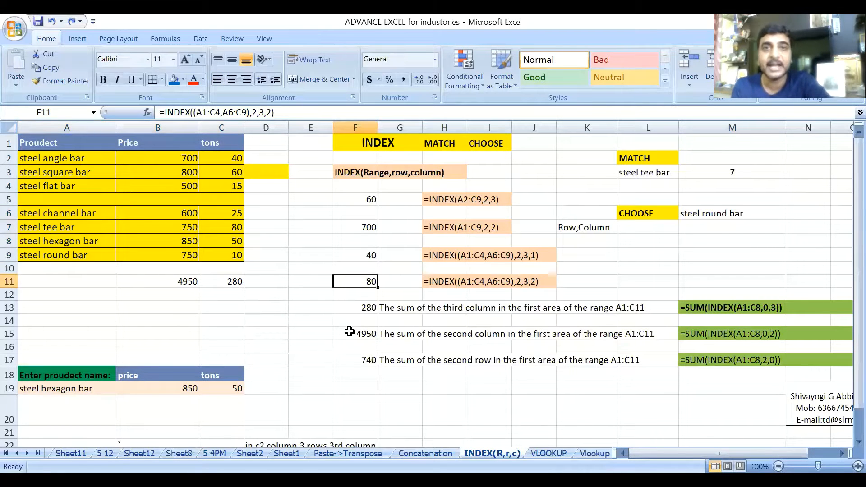
- Review the written-out INDEX formulas in H11, H9 and H7
left_click(474, 281)
left_click(449, 254)
left_click(446, 231)
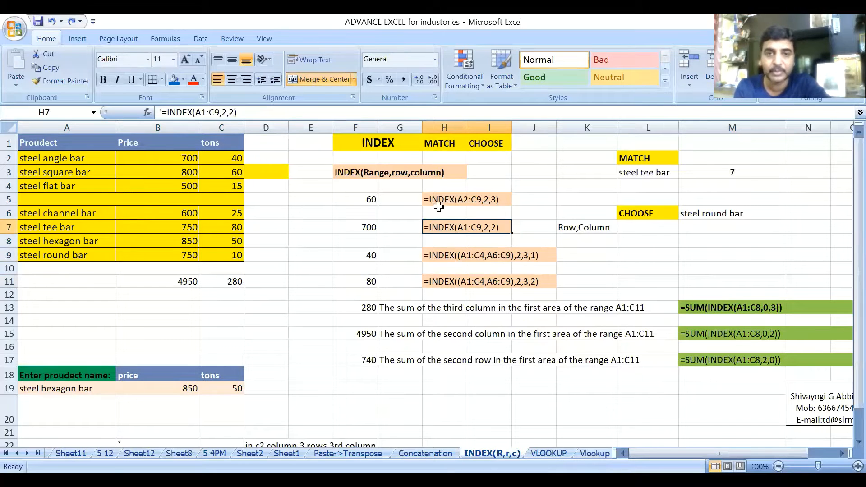
- Review the MATCH example, comparing the lookup product in L3 with the formula =MATCH(L3,A1:A9,0) in M3
left_click(437, 199)
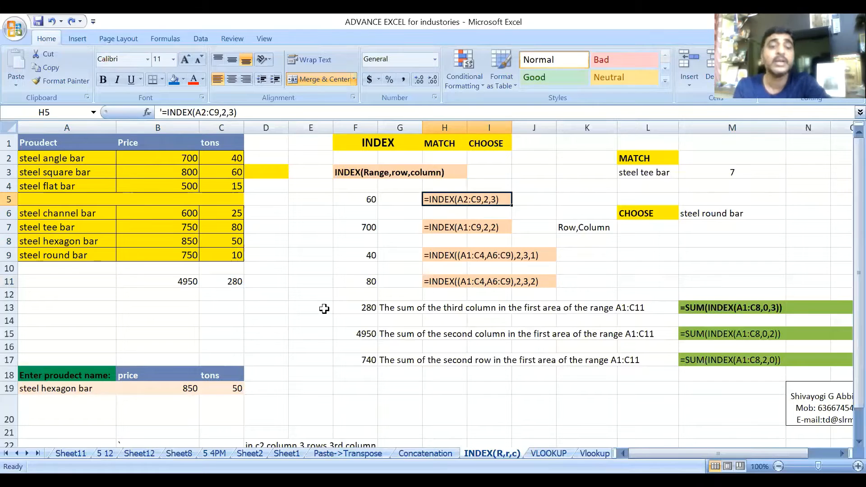
left_click(650, 163)
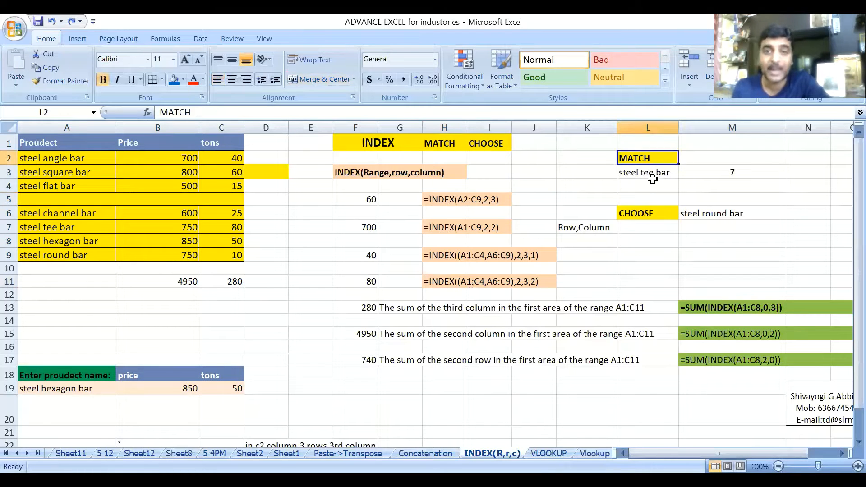
left_click(691, 173)
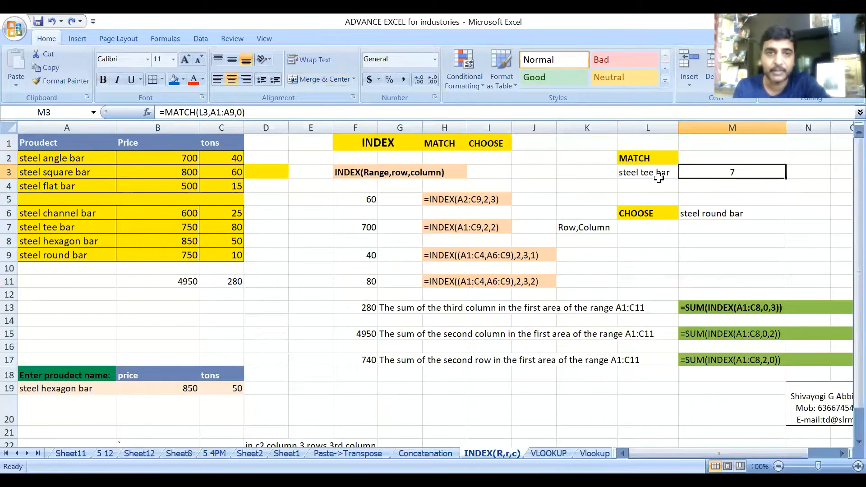
left_click(657, 172)
left_click(713, 171)
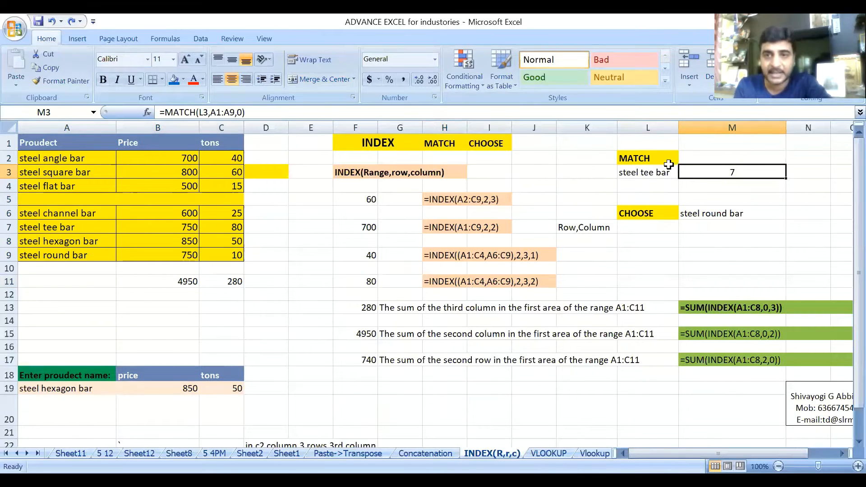
left_click(658, 174)
left_click(707, 174)
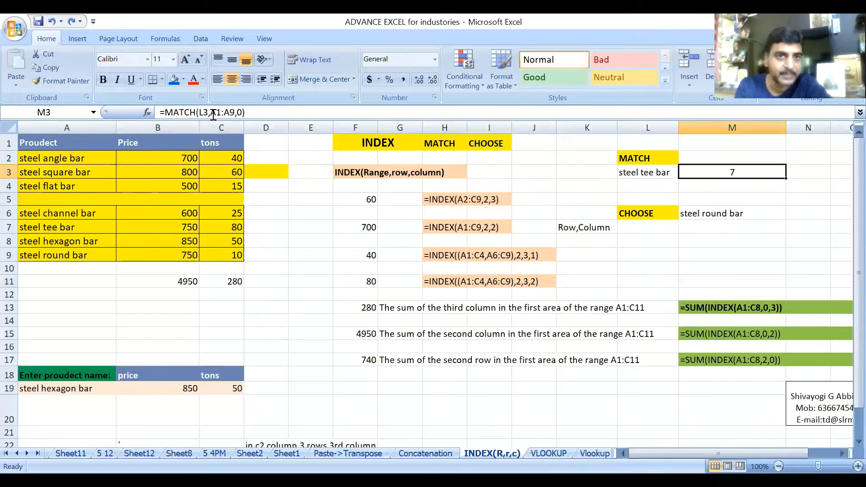
- Try to reselect the product column A1:A9 as the lookup array of the MATCH formula in M3
left_click_drag(213, 114, 230, 113)
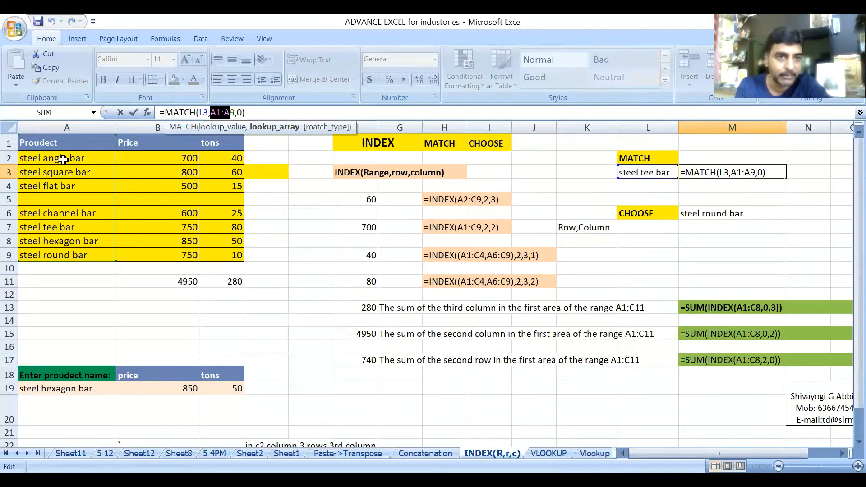
left_click(67, 143)
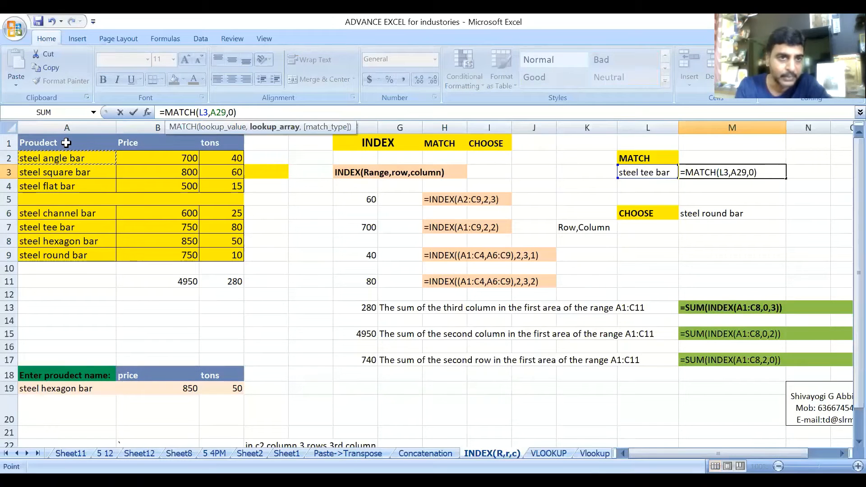
left_click(302, 269)
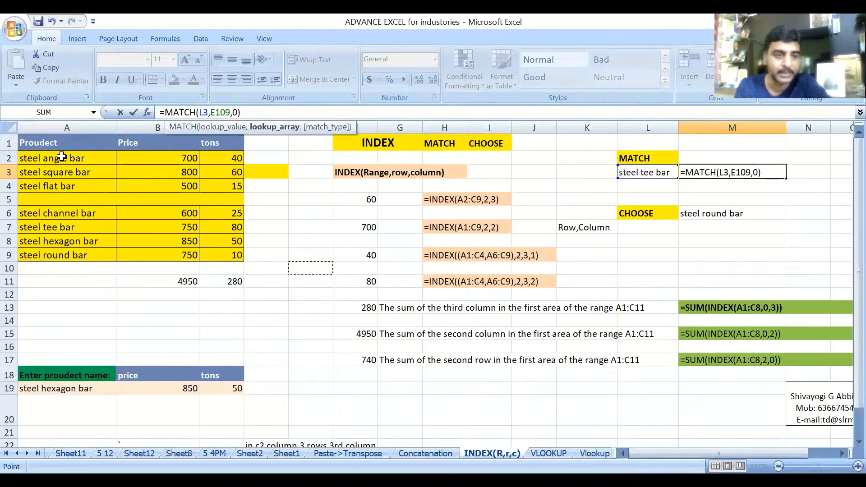
left_click_drag(63, 145, 71, 253)
key("Return")
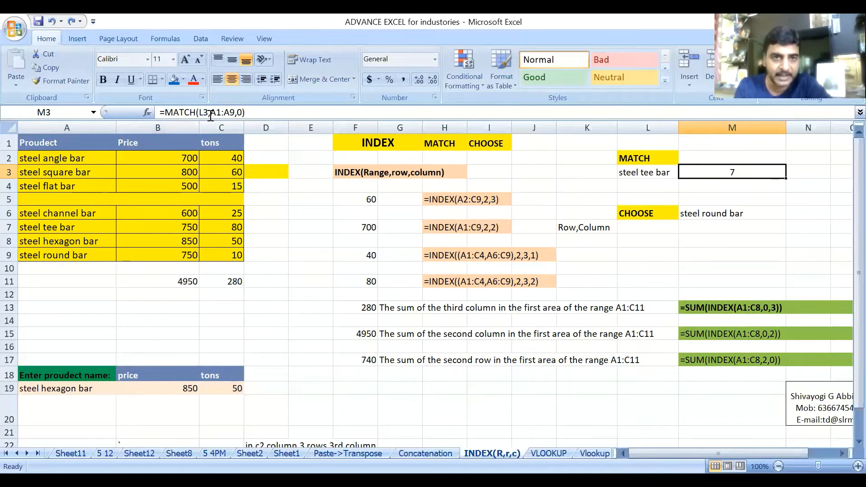
- Change the MATCH lookup product in L3 to steel round bar and widen column L to fit it
left_click(667, 177)
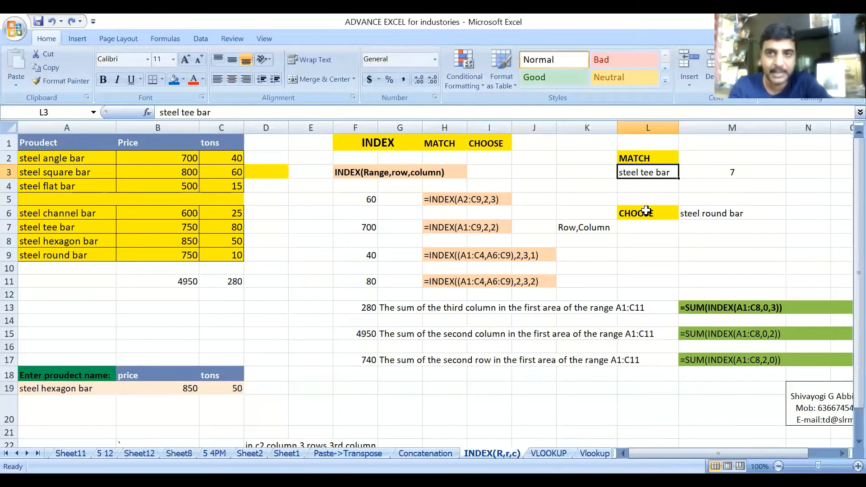
double_click(663, 174)
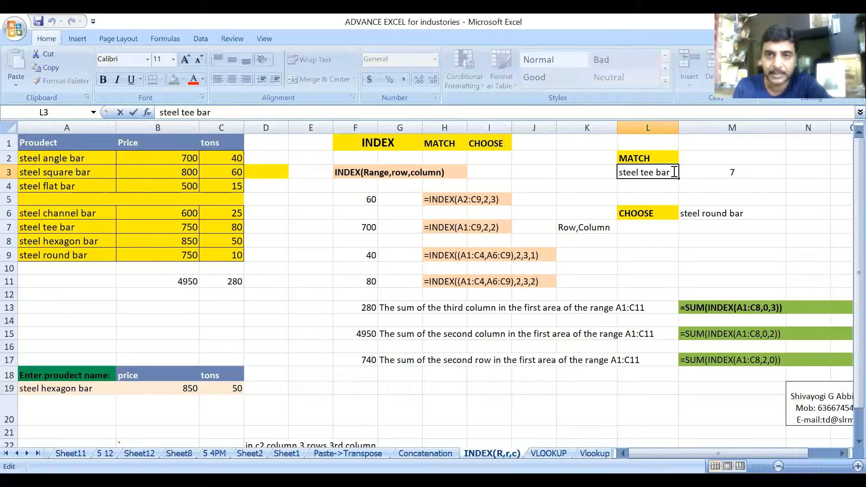
left_click_drag(674, 172, 606, 168)
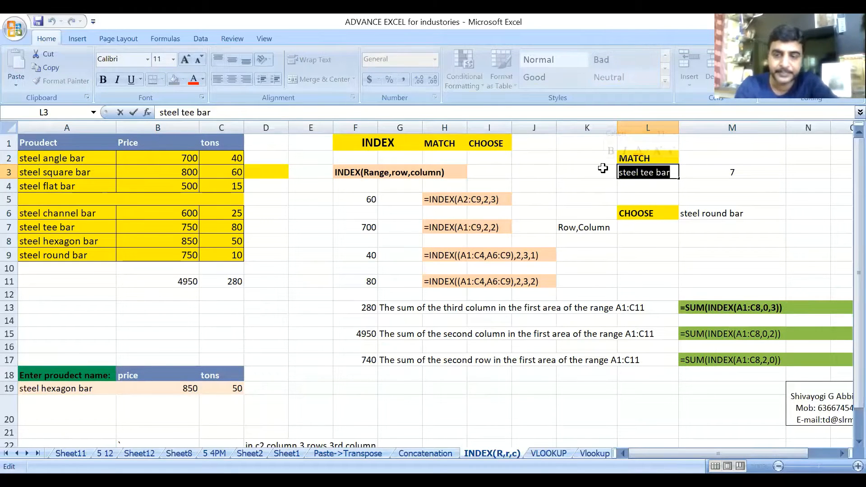
key("Left")
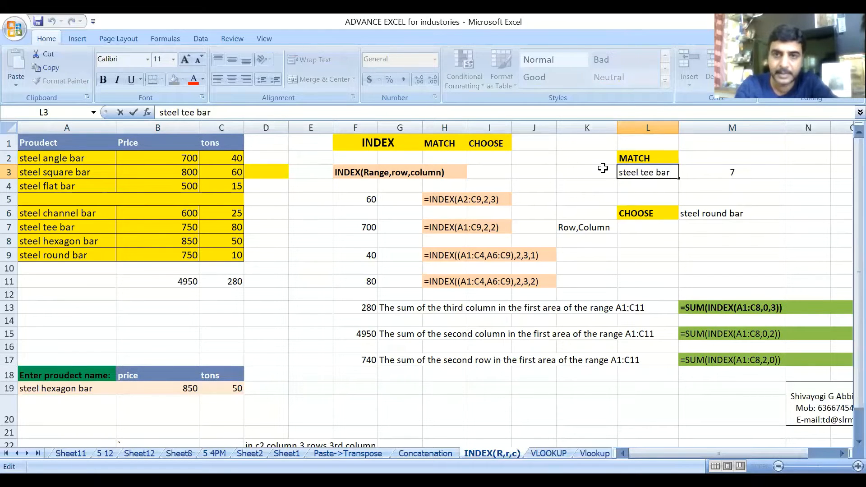
key("BackSpace")
key("BackSpace")
key("BackSpace")
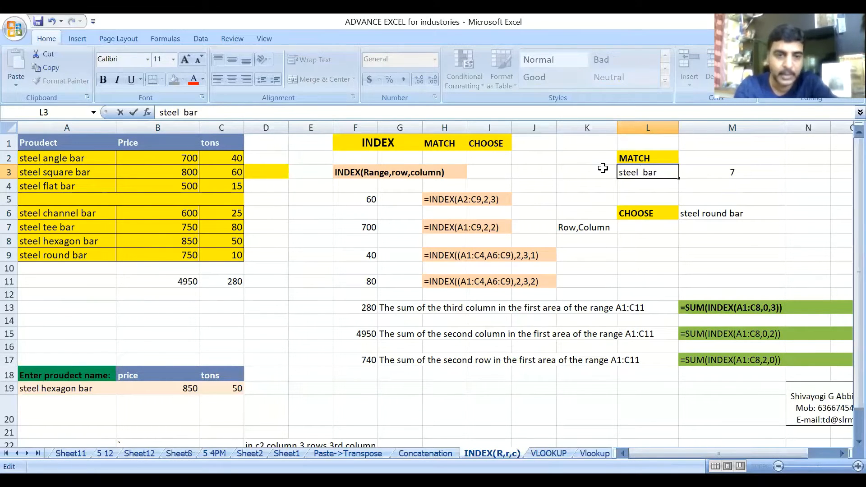
type("r")
type("ound")
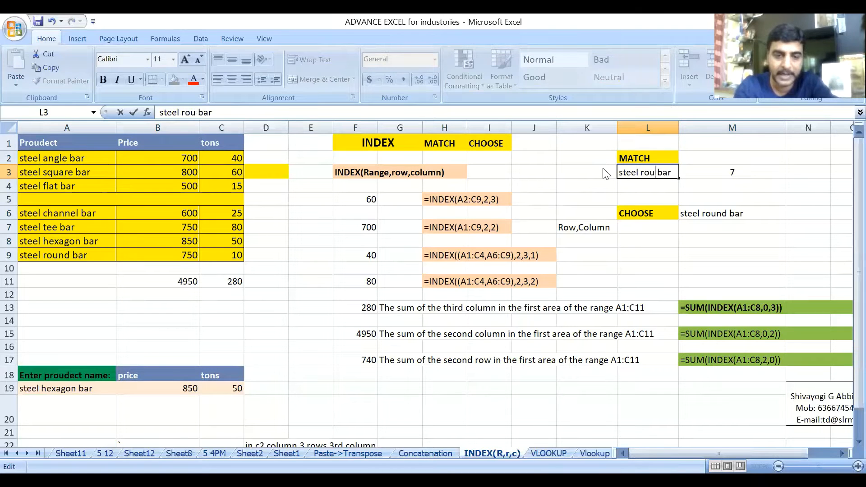
key("Return")
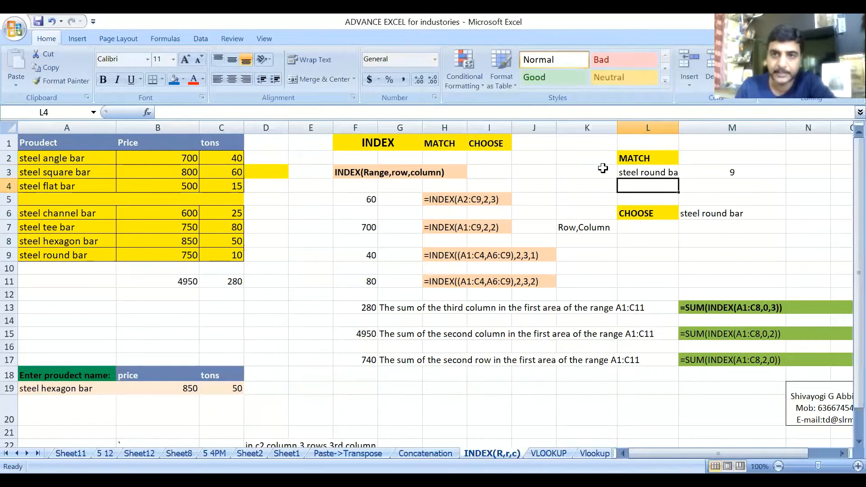
left_click_drag(679, 127, 691, 128)
- Examine the lookup value L3 and lookup array A1:A9 in M3's MATCH formula, leaving the formula as it is
left_click(706, 172)
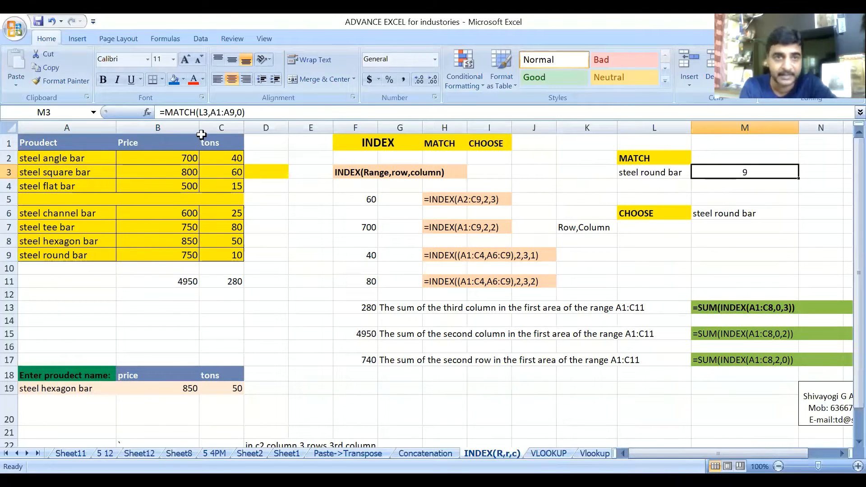
left_click(206, 116)
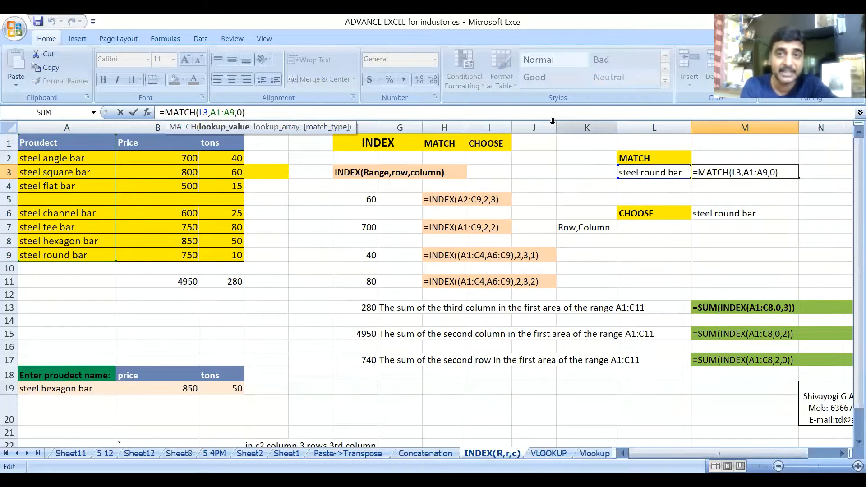
left_click_drag(211, 112, 237, 112)
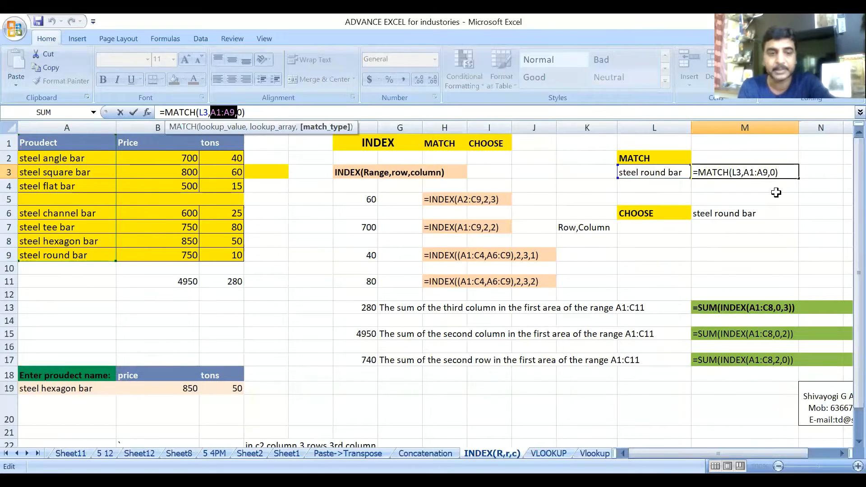
key("ctrl+Return")
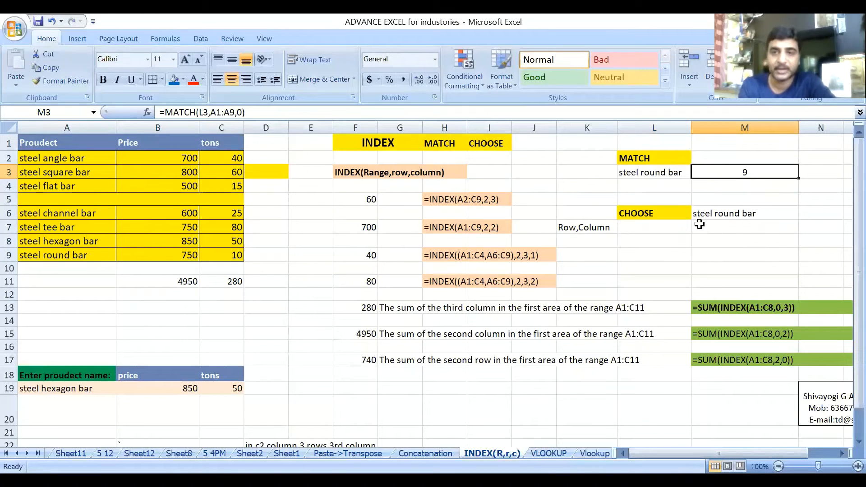
- Set the index number of the CHOOSE formula in M6 to 2
left_click(718, 217)
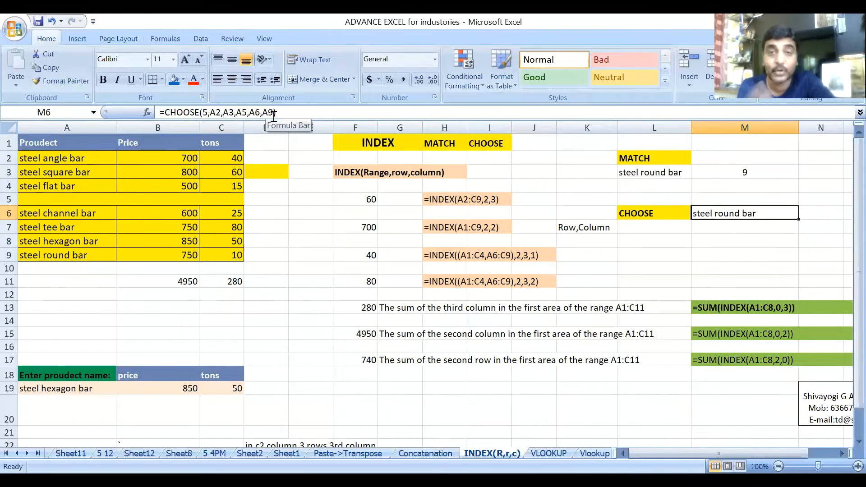
left_click(209, 112)
key("BackSpace")
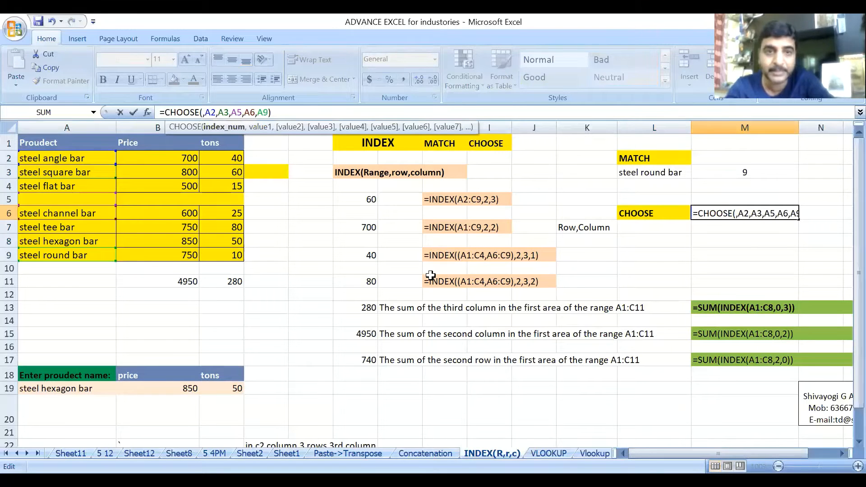
type("2")
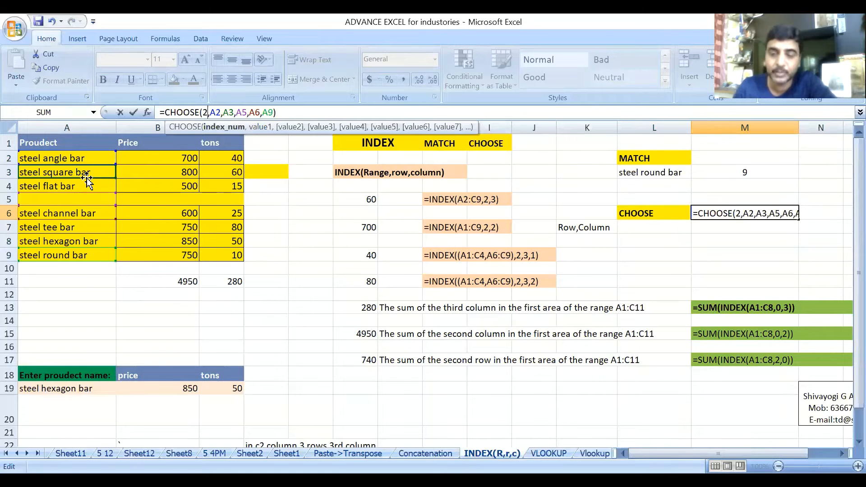
key("Return")
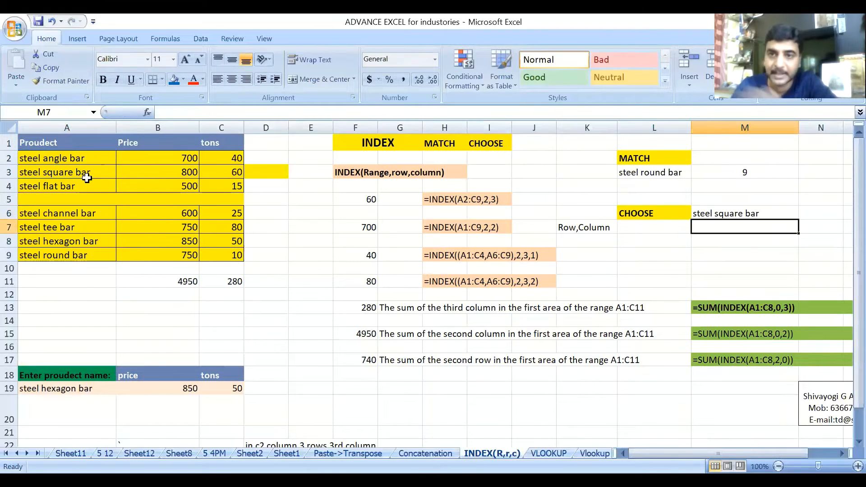
- Fill the CHOOSE result cell M6 with light orange and make its text bold
left_click(802, 213)
left_click(787, 212)
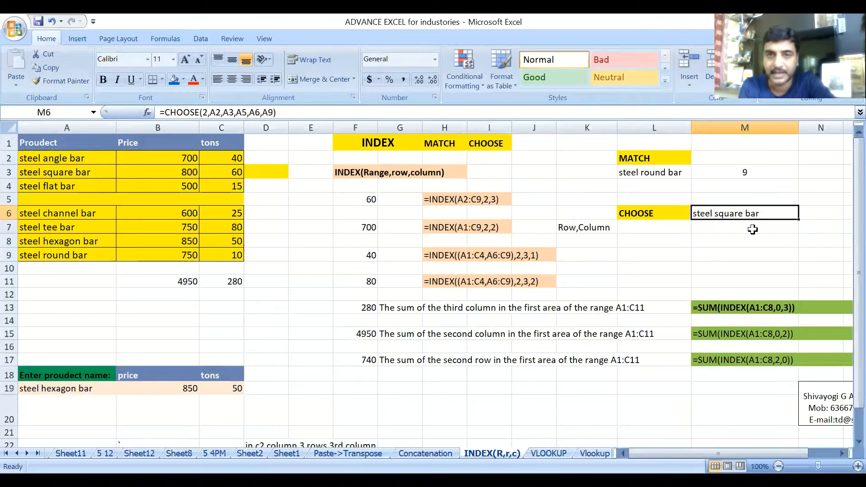
left_click(184, 79)
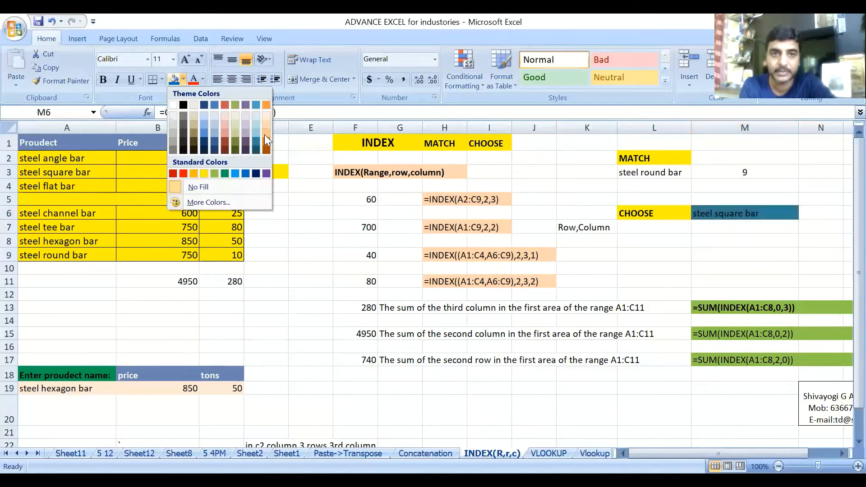
left_click(713, 215)
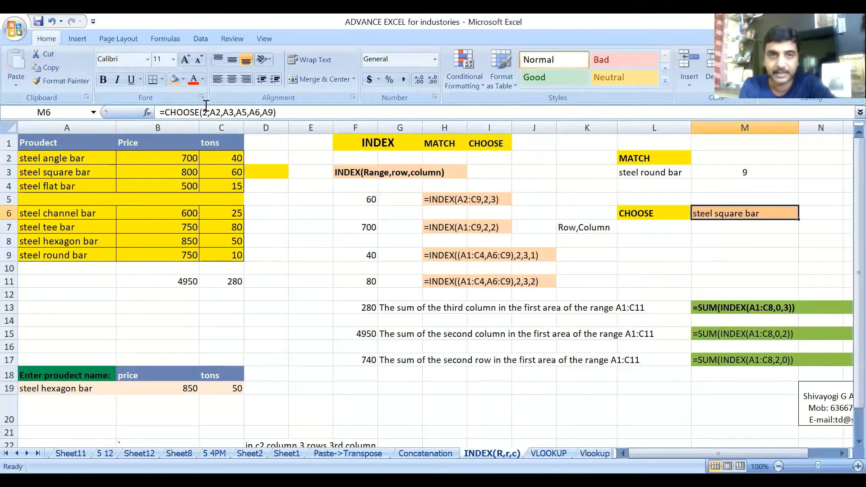
left_click(103, 81)
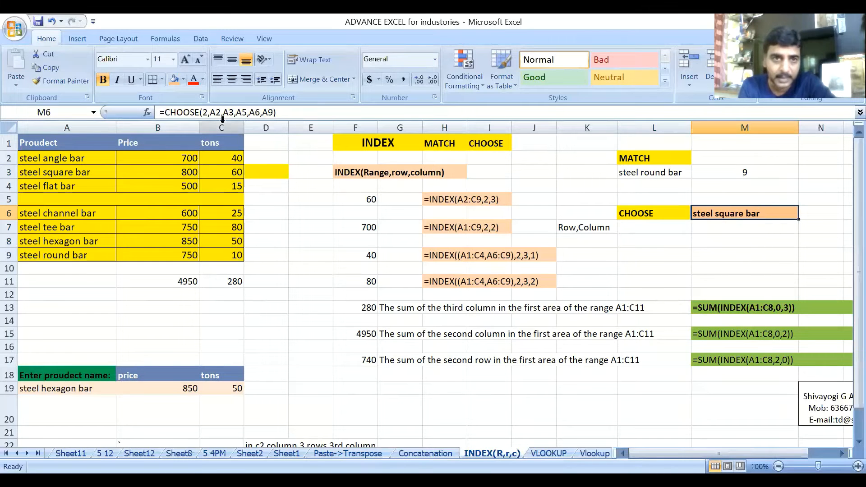
- Change the index number in M6's CHOOSE formula to 3
left_click(208, 112)
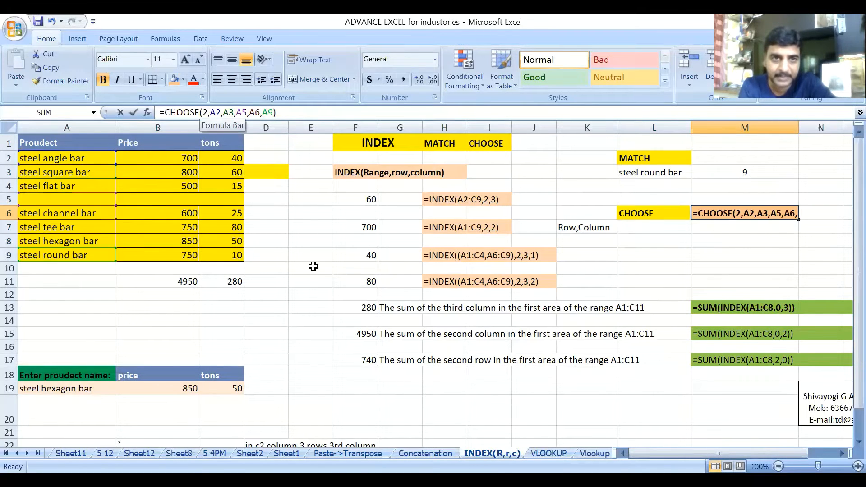
key("BackSpace")
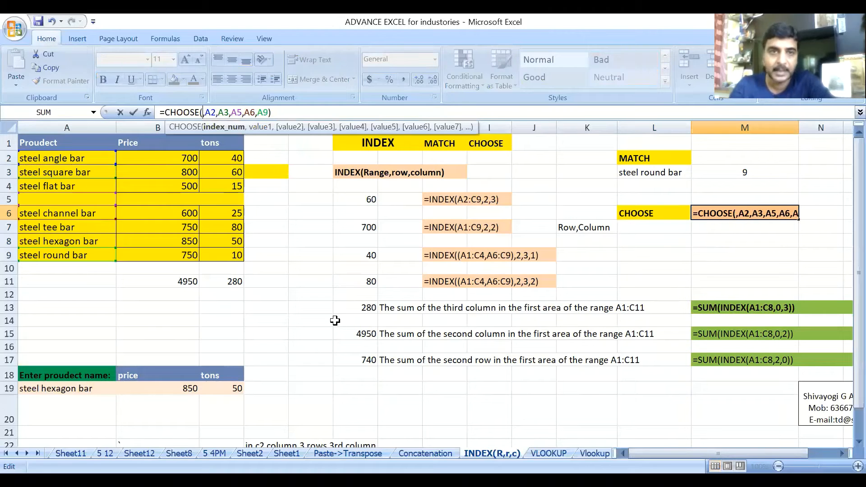
type("3")
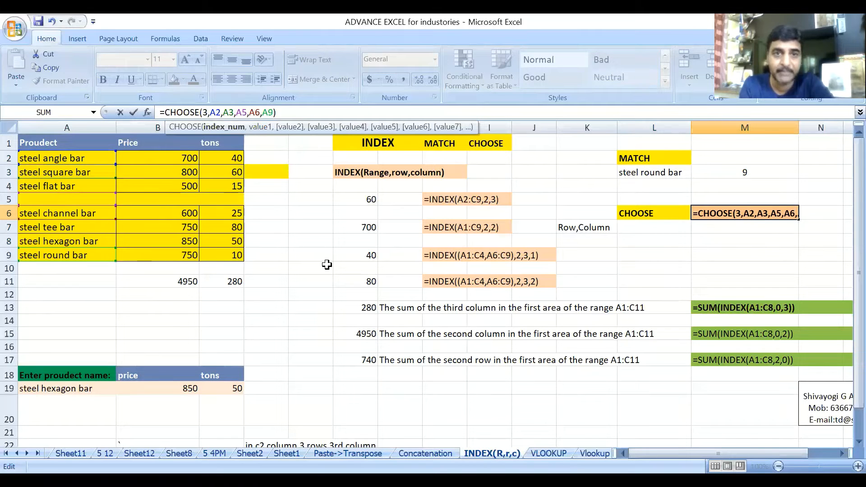
key("Return")
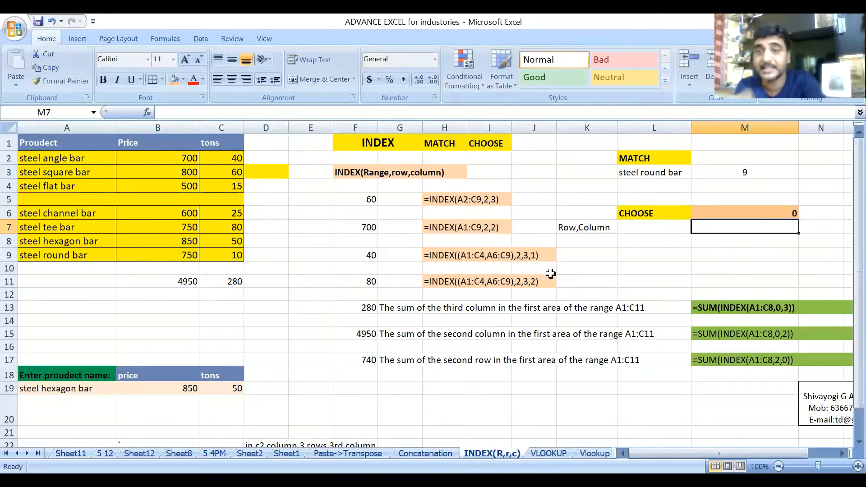
- Change the index number in M6's CHOOSE formula to 4
left_click(751, 215)
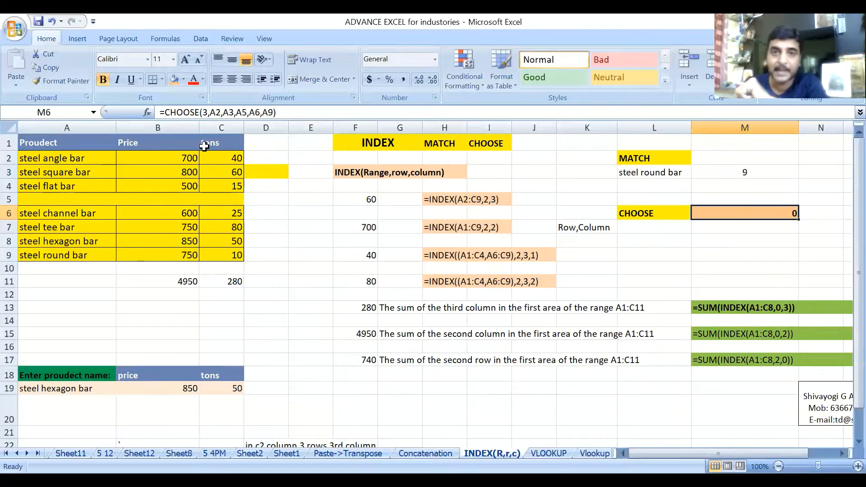
left_click(209, 112)
key("BackSpace")
type("4")
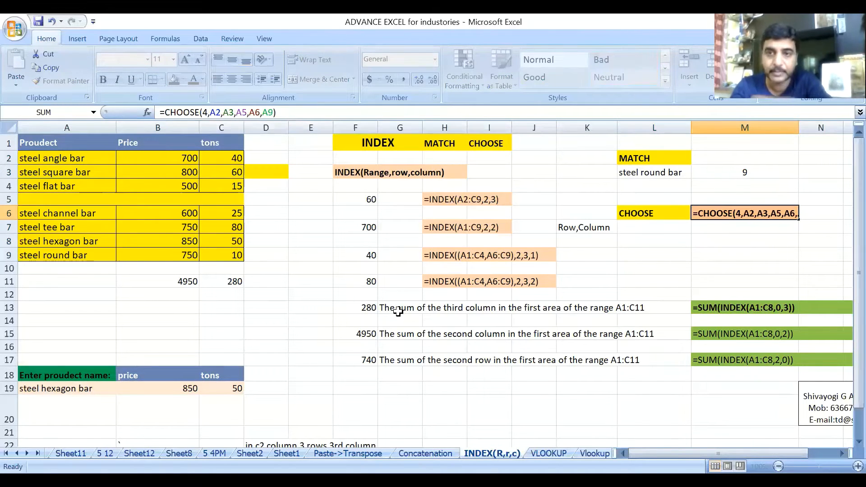
key("Return")
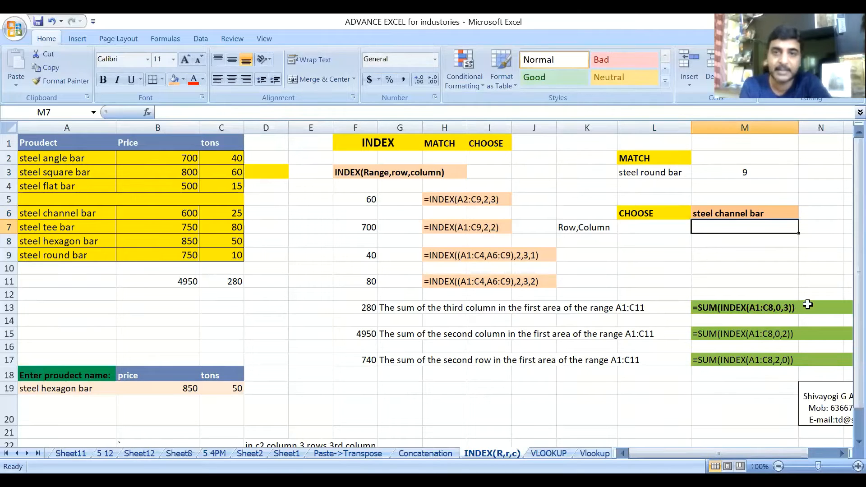
- Review the arguments of the CHOOSE formula in M6
left_click(741, 216)
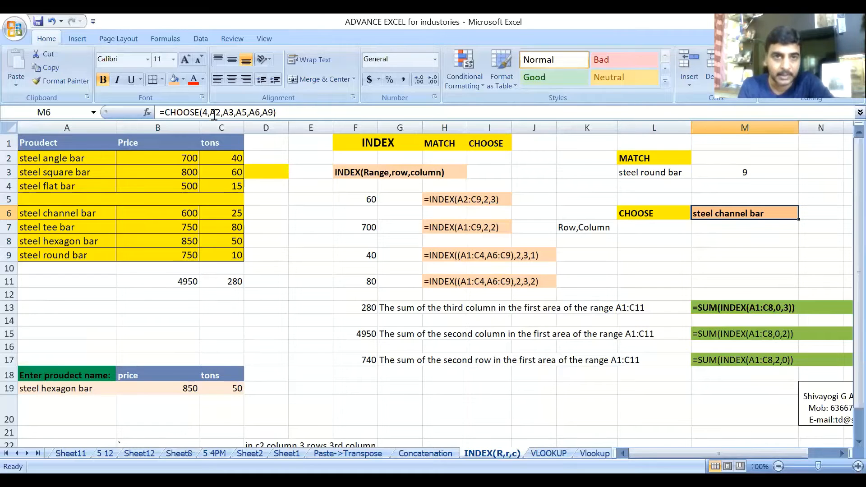
left_click_drag(229, 112, 234, 112)
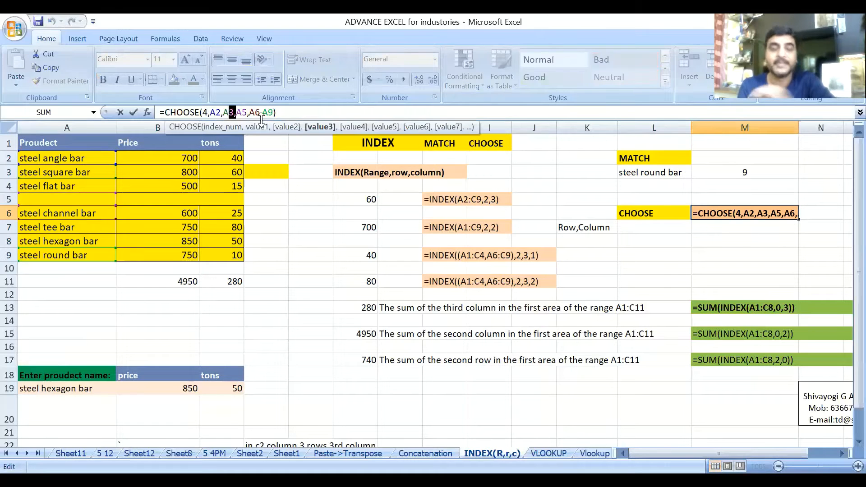
left_click(720, 258)
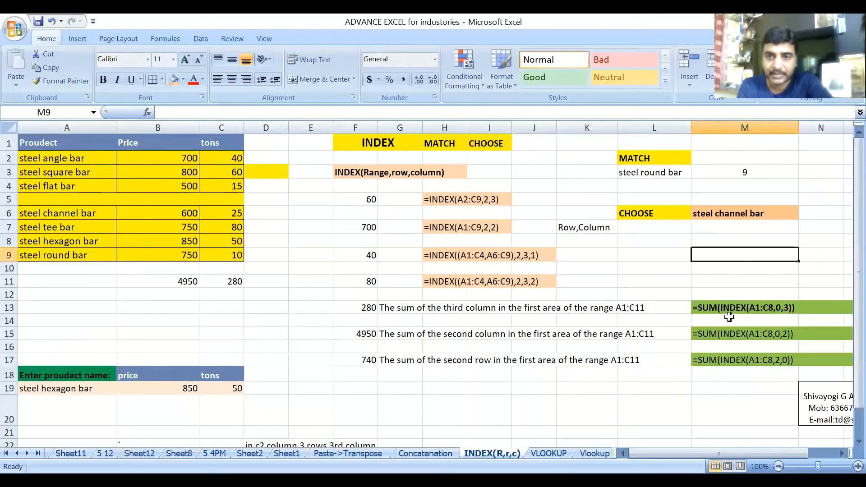
- Compare the SUM(INDEX) formula in F13 with the tons column C2:C9, and read the formulas in F15 and F17
left_click(361, 308)
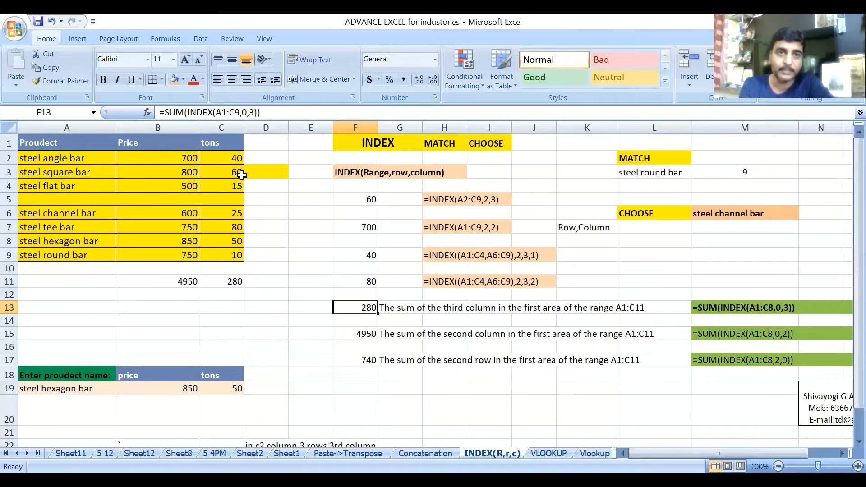
left_click_drag(232, 158, 234, 255)
left_click(374, 308)
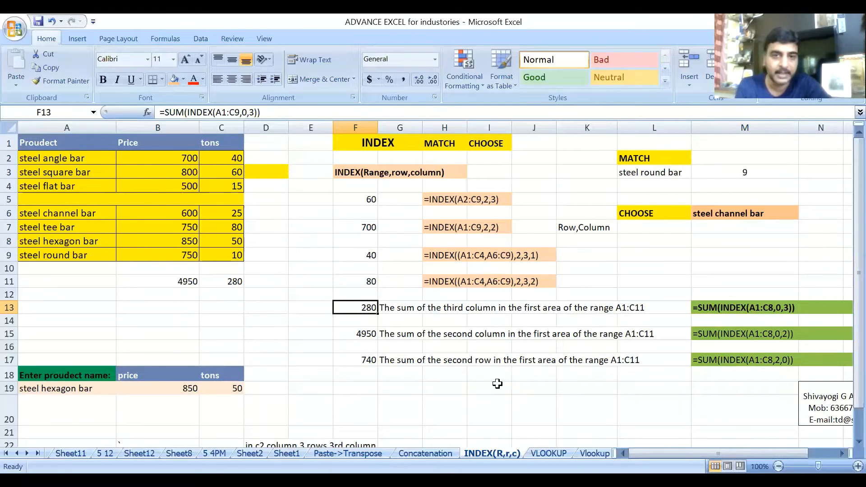
left_click(373, 334)
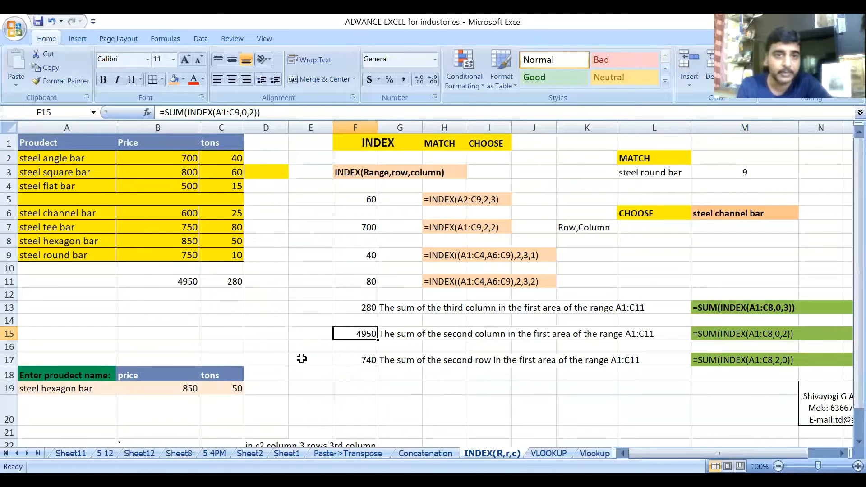
left_click(370, 361)
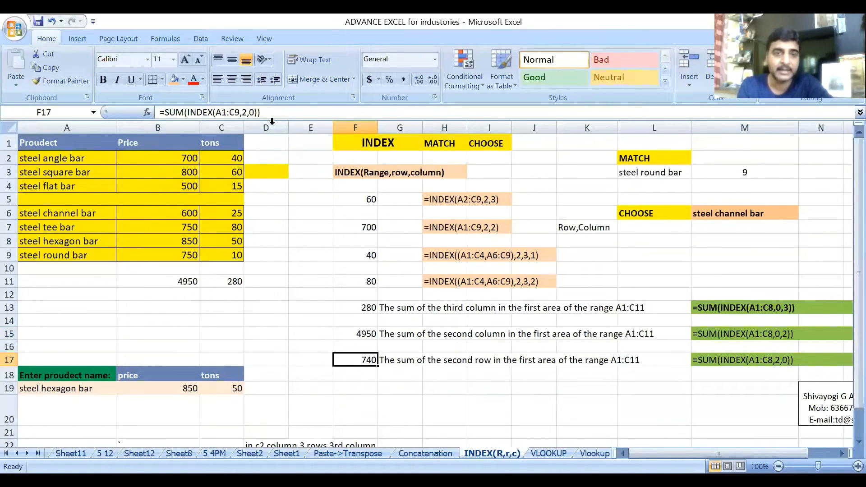
- Inspect the row argument of F17's formula and the price and tons cells B2 and C2 in the second row
left_click(244, 113)
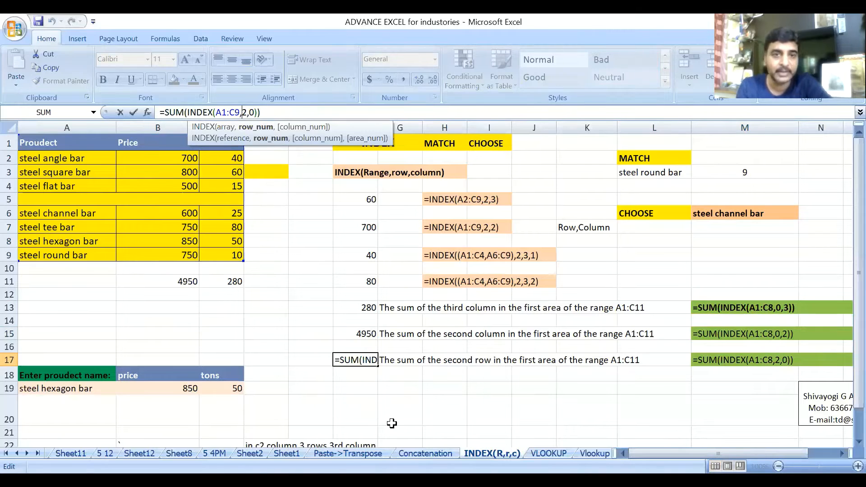
left_click(396, 400)
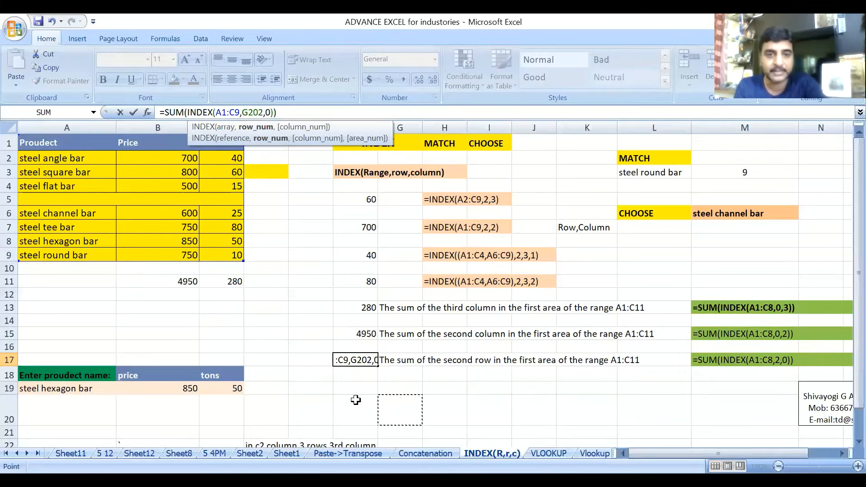
key("Escape")
left_click(188, 163)
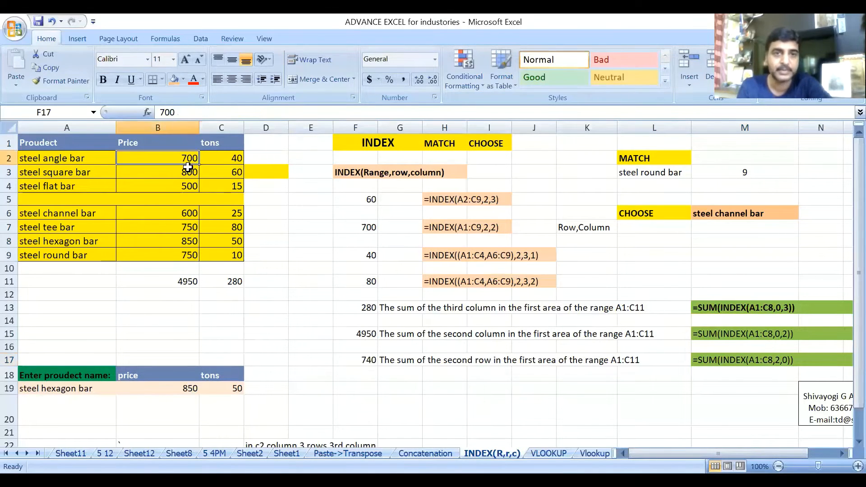
left_click(227, 162)
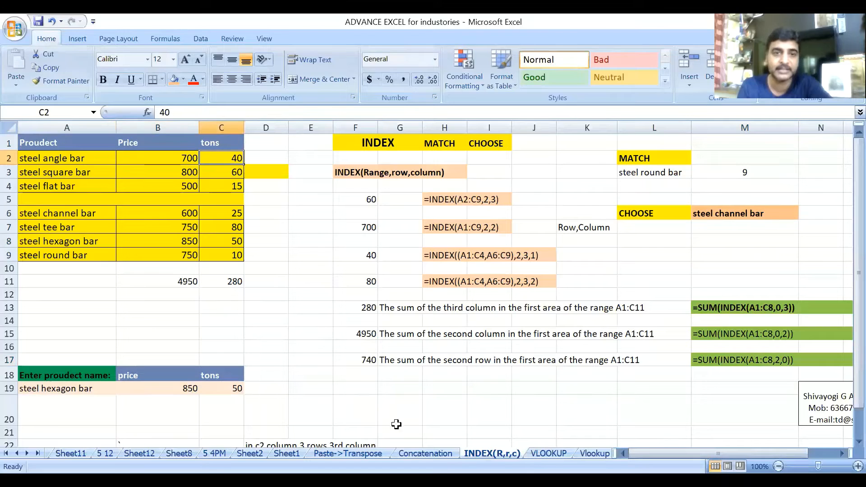
- Set the row number in F17's SUM(INDEX) formula to 3
left_click(357, 366)
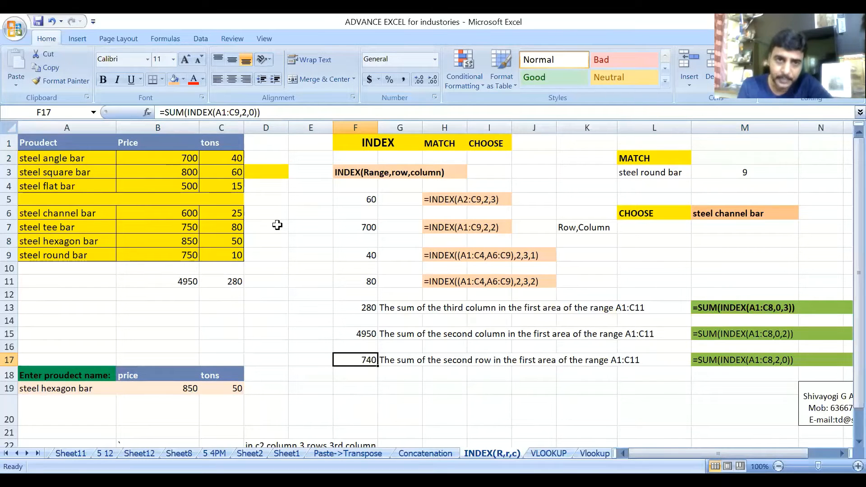
left_click(244, 113)
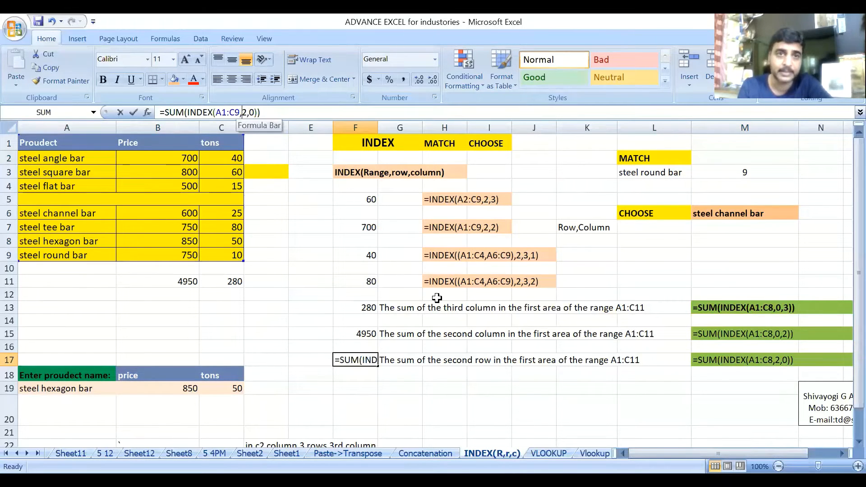
key("BackSpace")
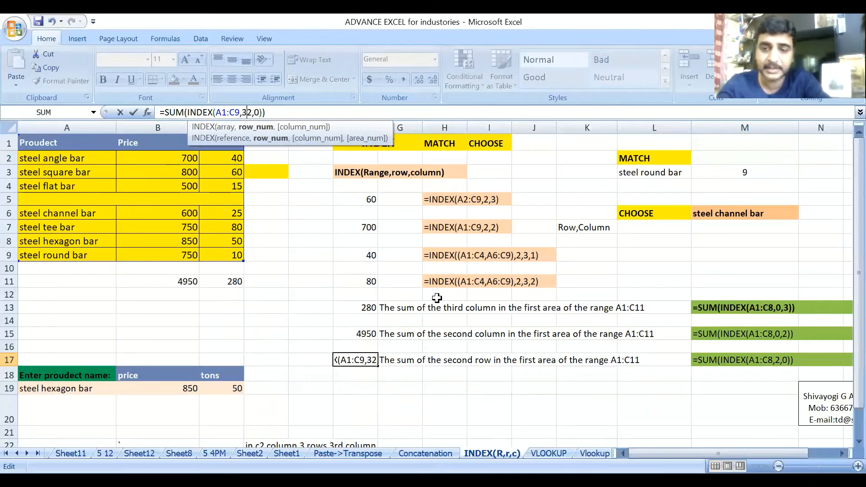
type("3")
key("Return")
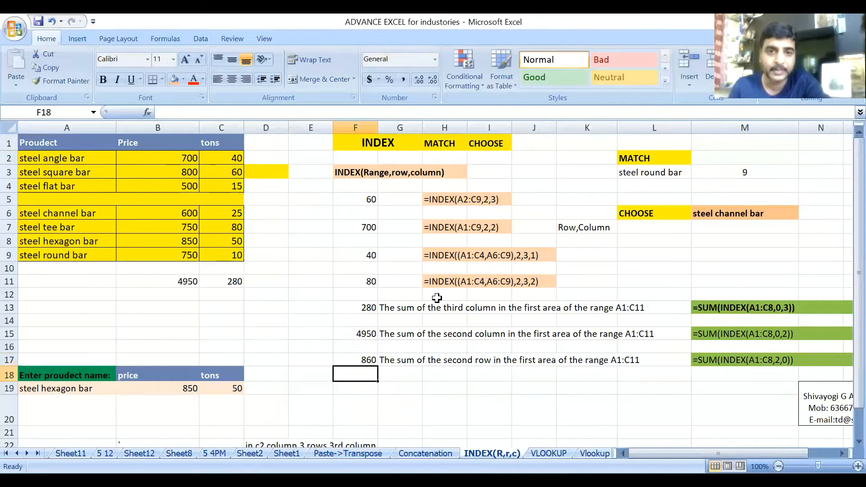
- Try to replace the fixed row number in F17's formula with a reference to cell E17
left_click(363, 359)
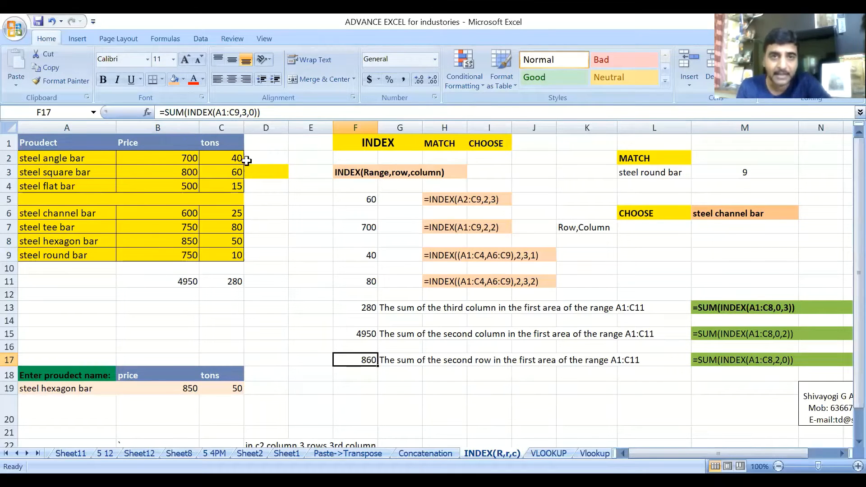
double_click(244, 113)
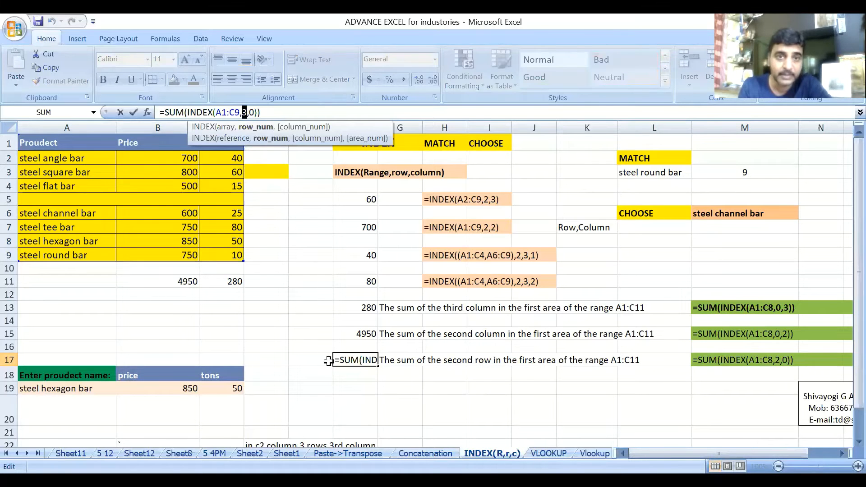
left_click(291, 359)
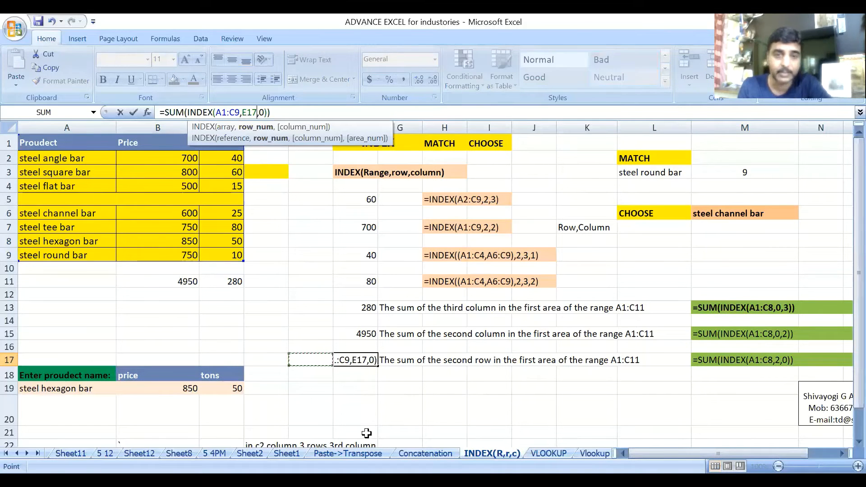
left_click(366, 435)
key("Return")
- Enter 2 in E17 as the row number and check the formula in F17
left_click(322, 360)
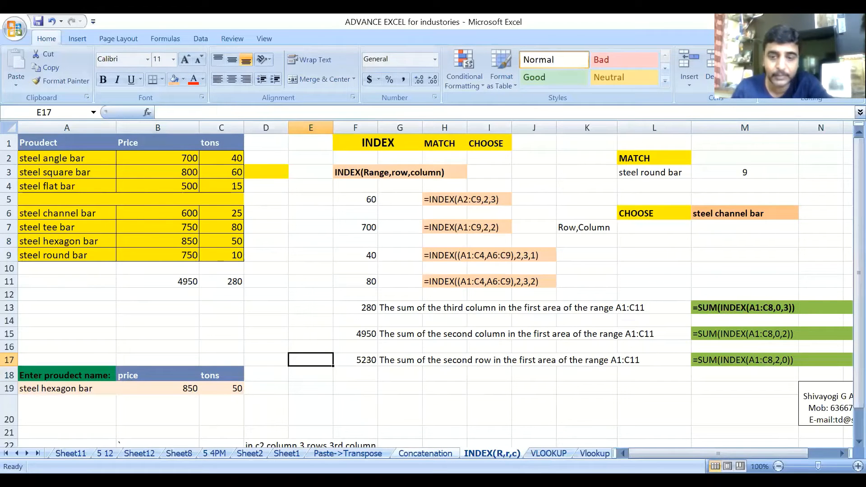
type("2")
key("Return")
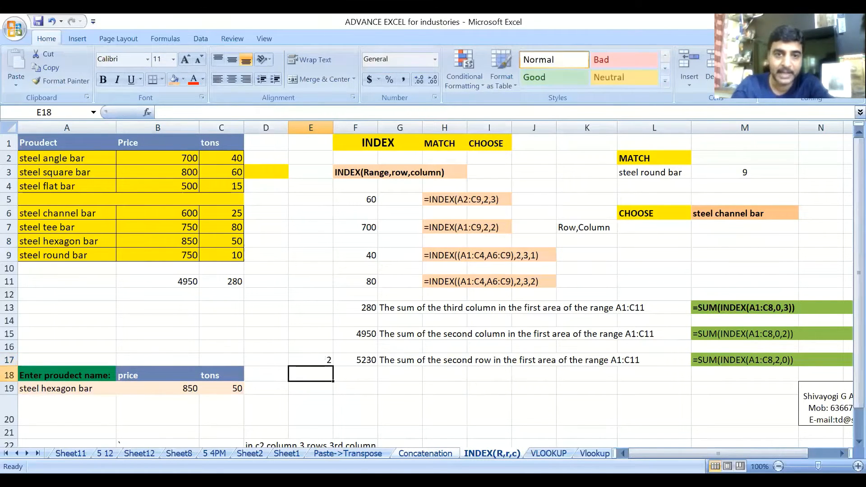
left_click(319, 359)
left_click(356, 360)
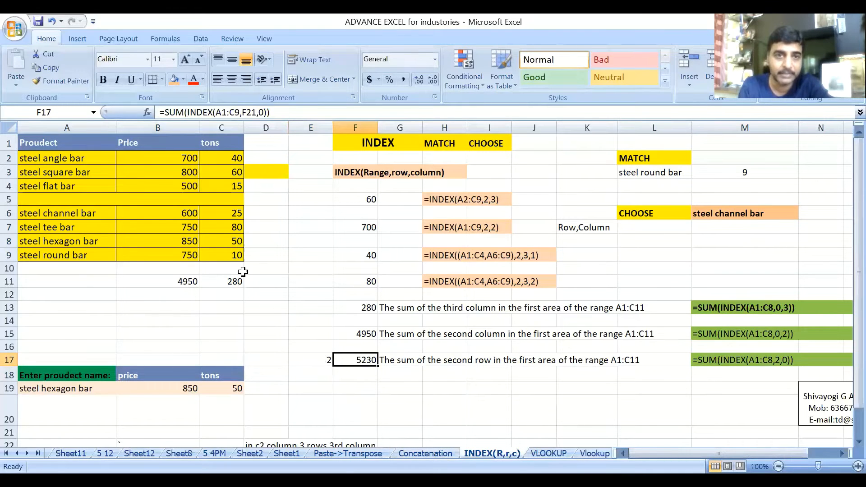
- Change the row number in E17 to 3
left_click(307, 360)
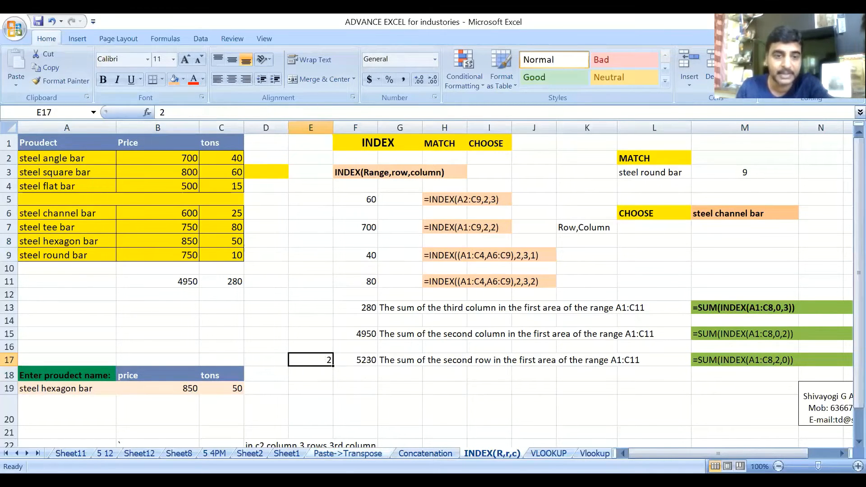
type("3")
key("Return")
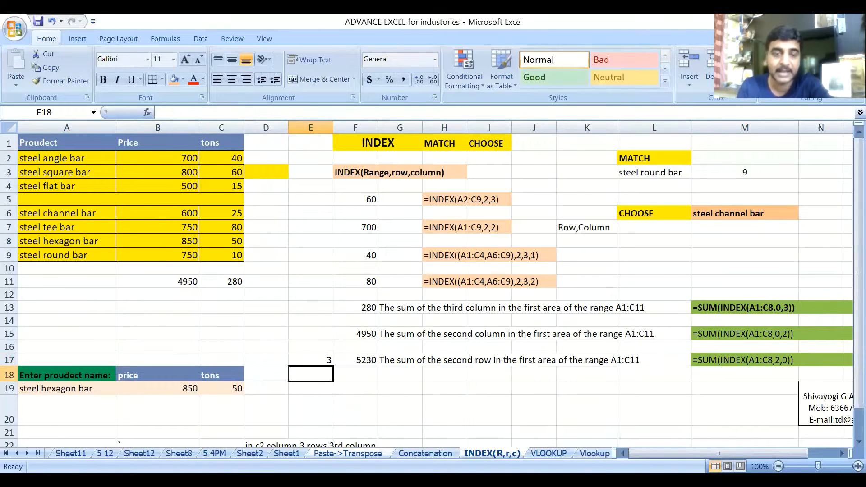
- Replace the F21 reference in F17's formula with E17 so it reads =SUM(INDEX(A1:C9,E17,0))
left_click(351, 360)
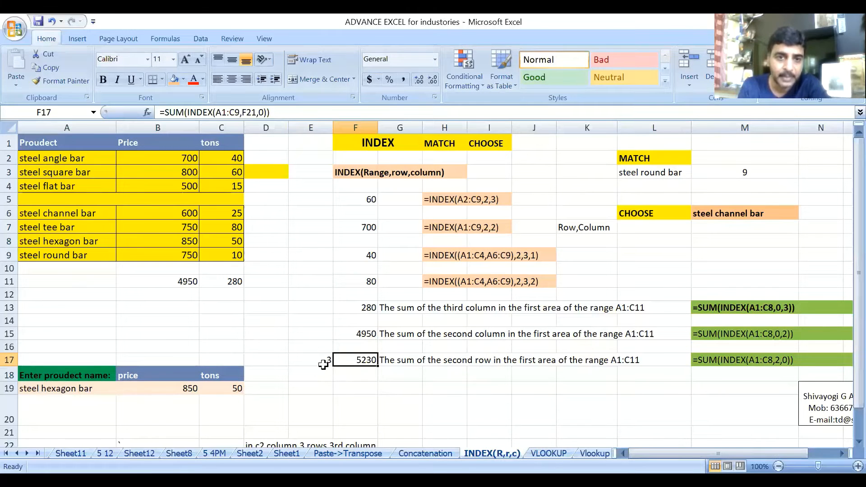
left_click(249, 114)
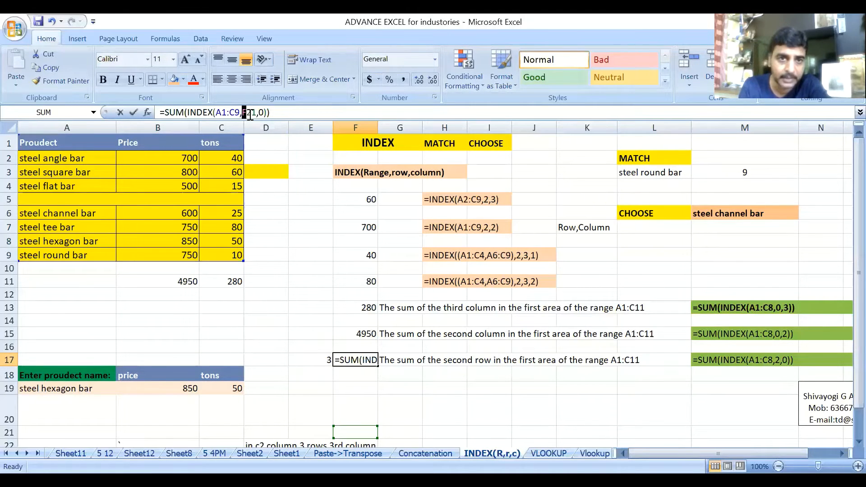
left_click_drag(255, 118, 253, 114)
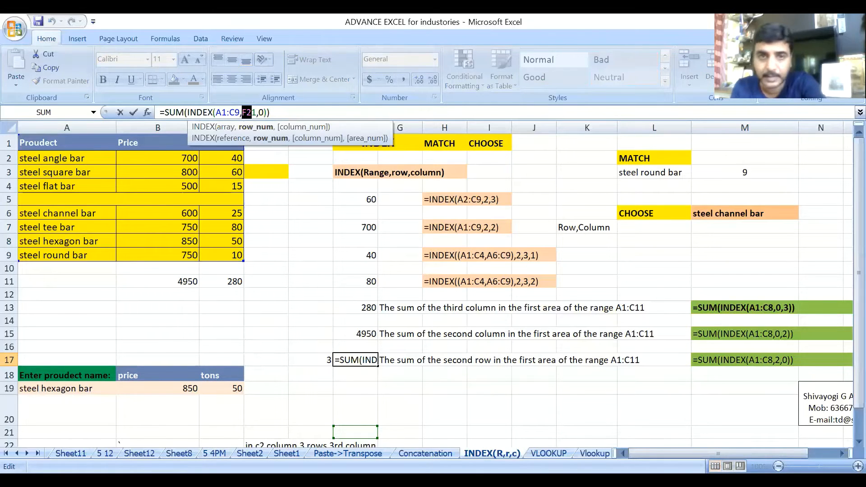
key("Delete")
key("Delete")
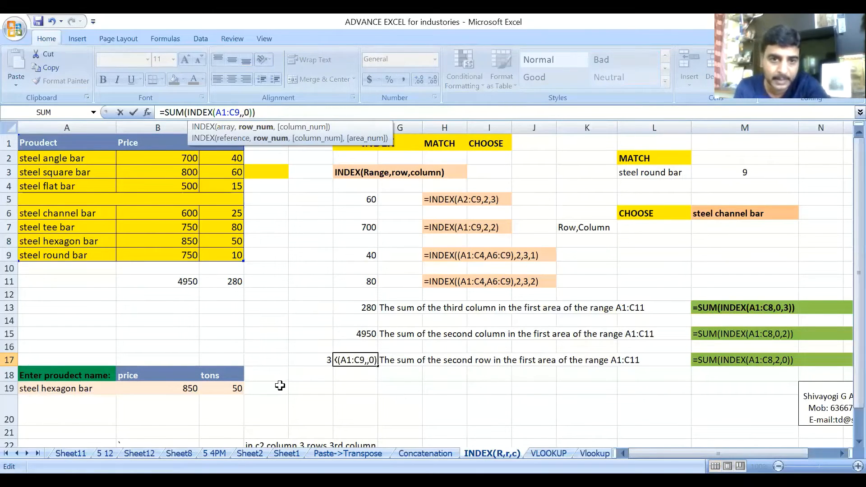
left_click(306, 361)
key("Return")
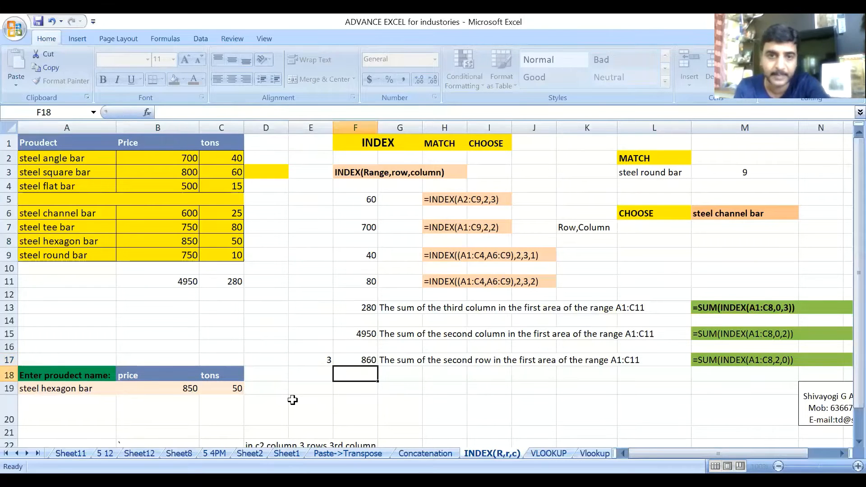
left_click(367, 359)
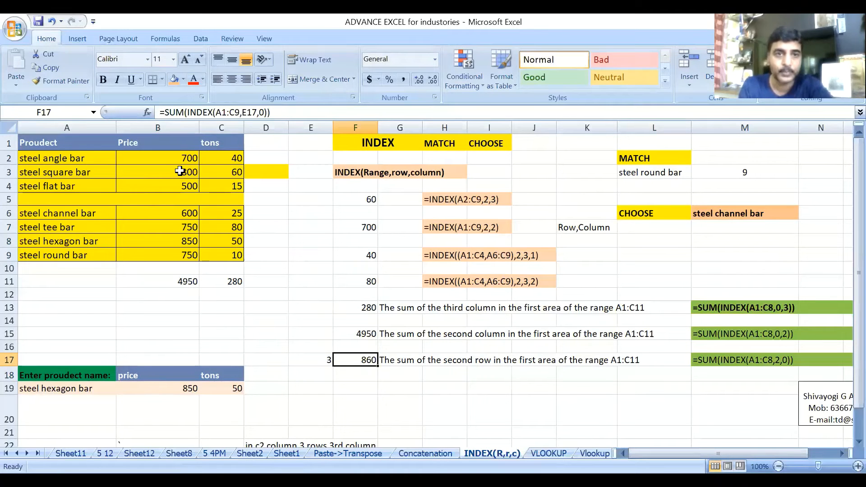
- Set the row number in E17 to 2
left_click(324, 363)
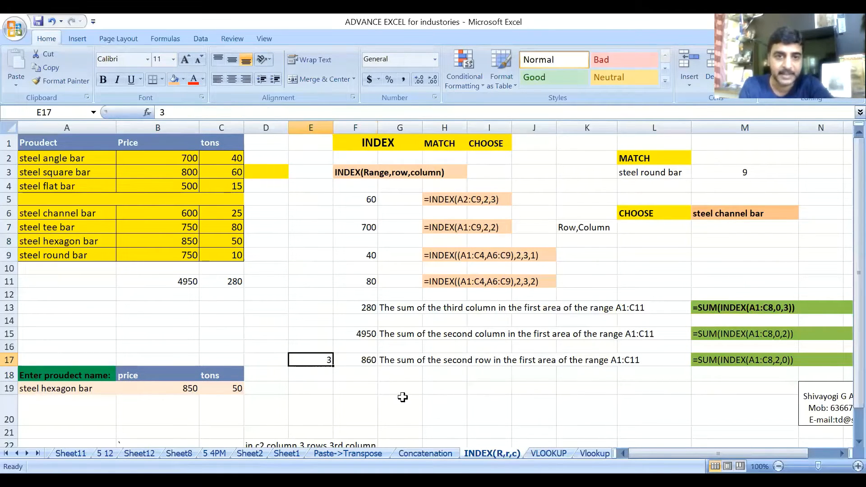
type("2")
key("Return")
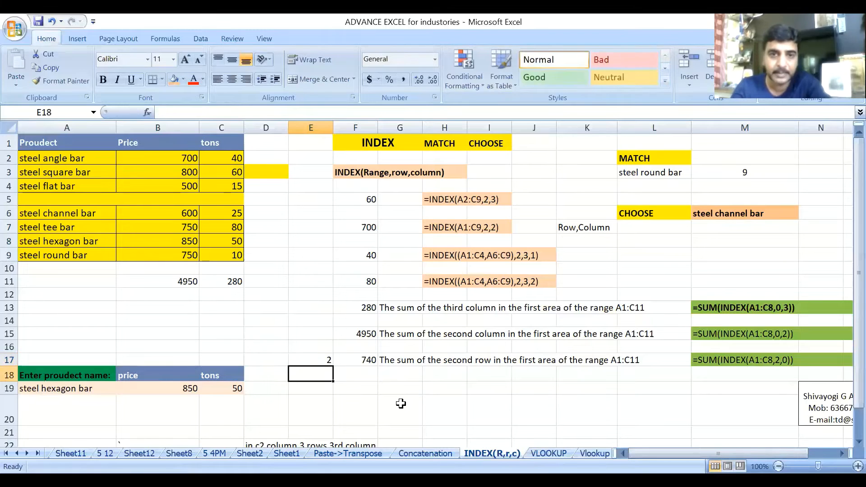
- Label D17 "Enter row no." and widen column D to fit the text
left_click(286, 360)
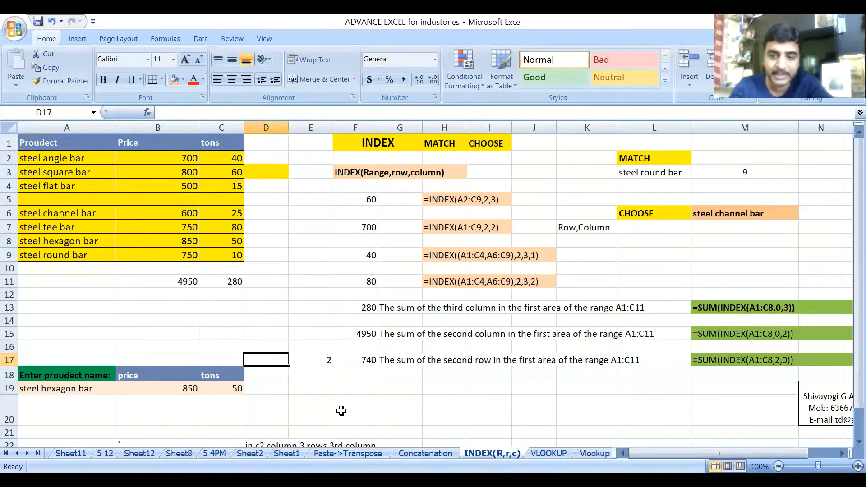
type("Enter row no.")
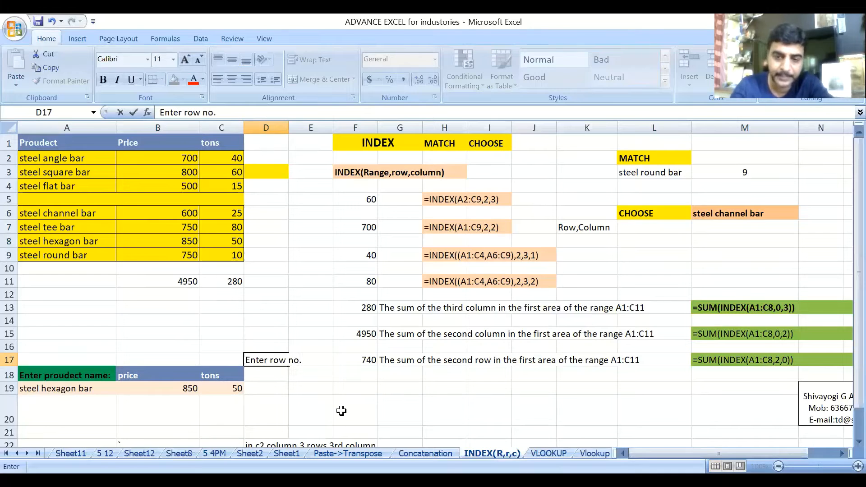
key("Return")
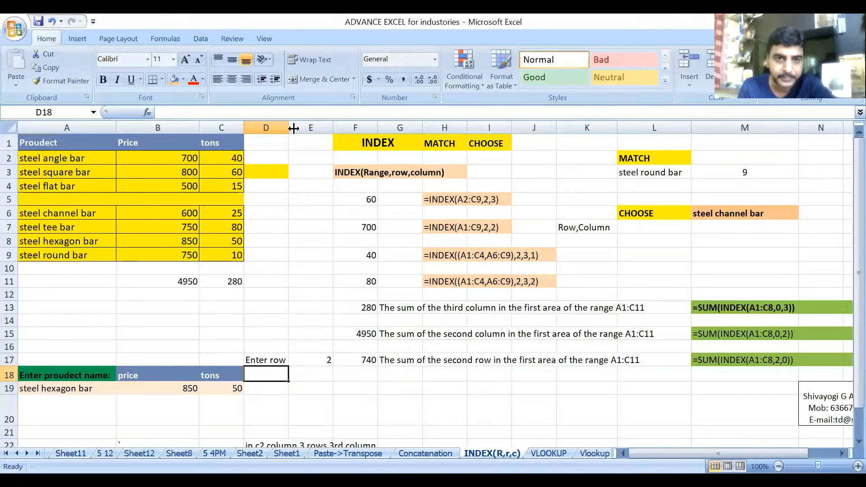
mouse_move(291, 129)
left_mouse_down()
mouse_move(380, 129)
mouse_move(308, 127)
left_mouse_up()
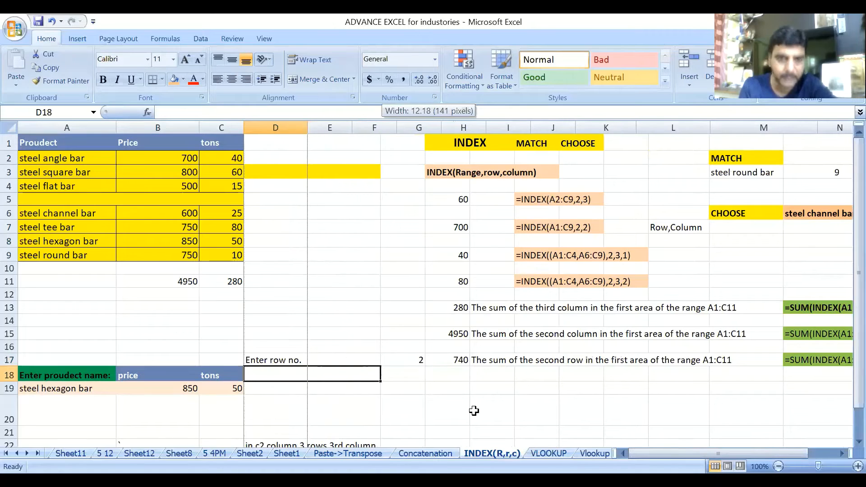
- Change the row number in E17 to 4
left_click(333, 362)
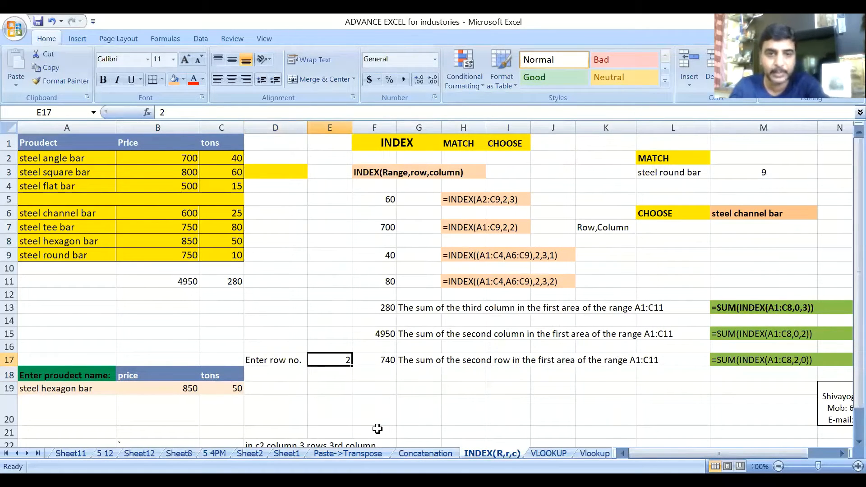
double_click(343, 359)
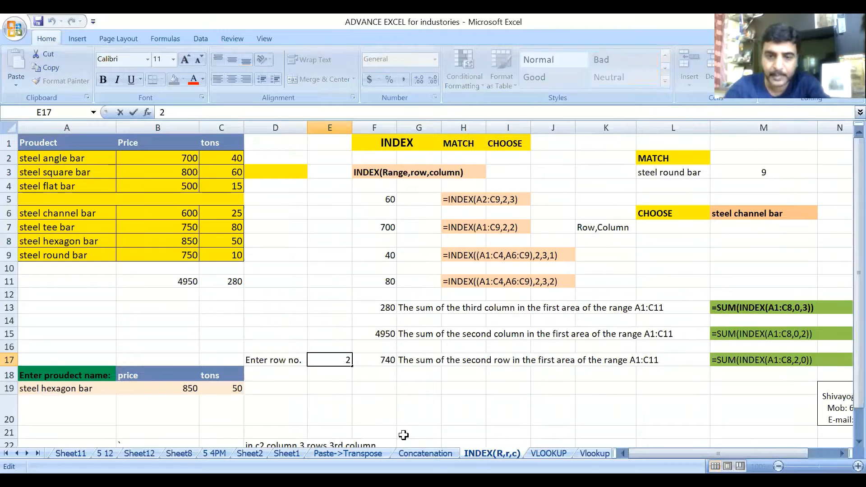
key("BackSpace")
type("4")
key("Return")
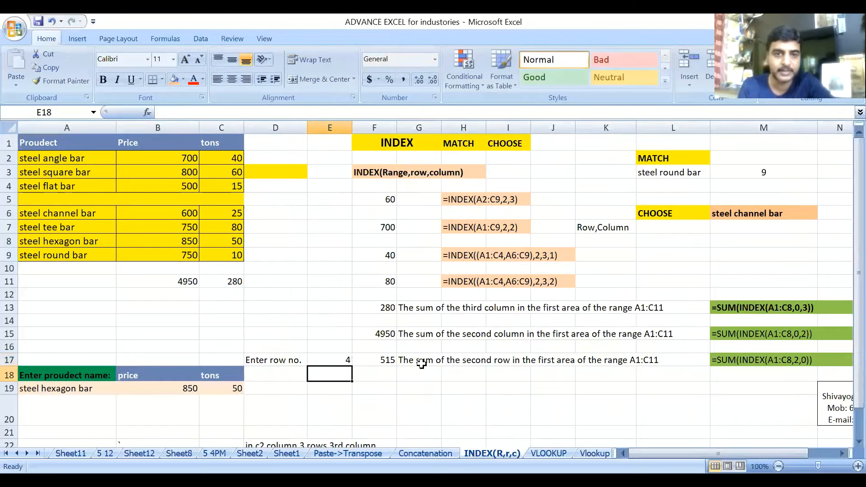
- Replace the fixed column number in F15's formula with E15 so it reads =SUM(INDEX(A1:C9,0,E15))
left_click(368, 363)
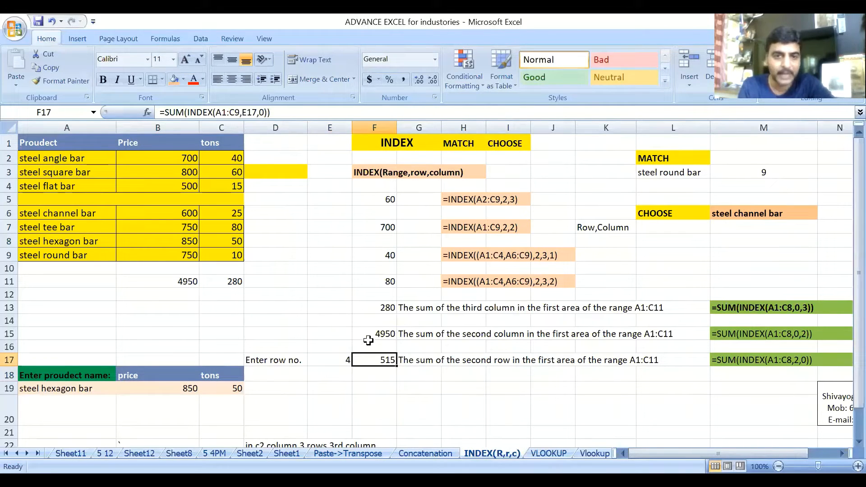
left_click(371, 334)
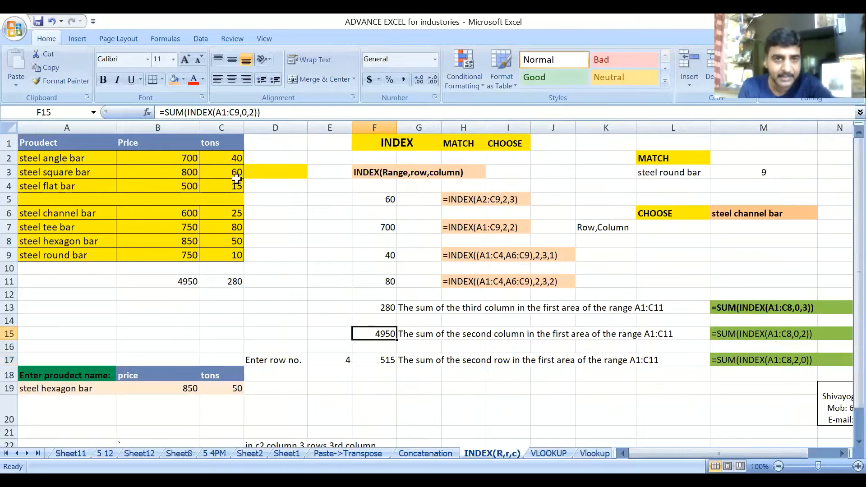
left_click(251, 112)
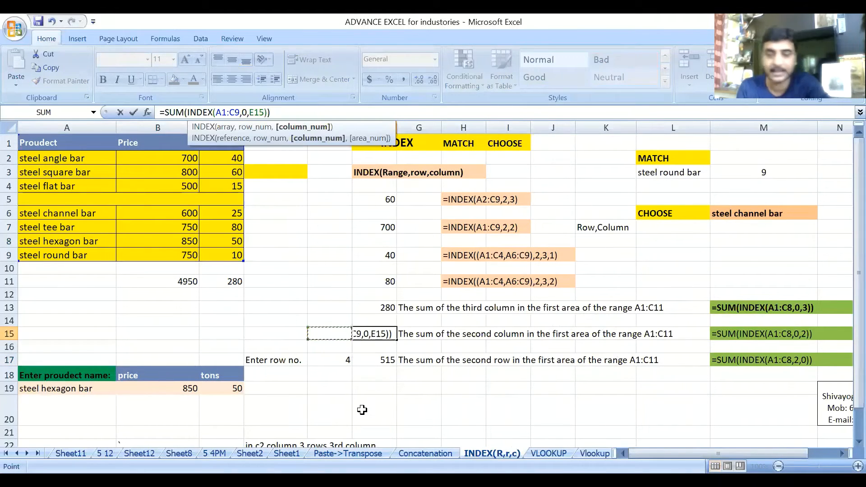
key("Return")
- Label D15 "Enter column no." and widen column D to fit the text
left_click(336, 334)
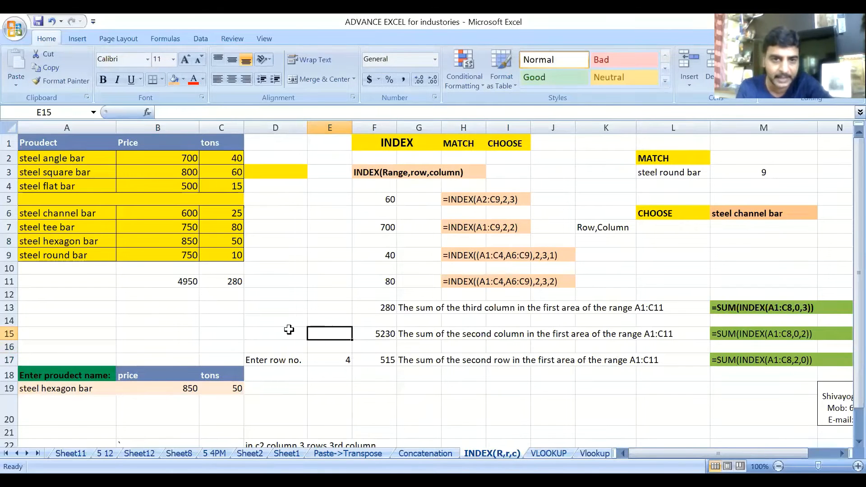
left_click(288, 330)
type("Enter")
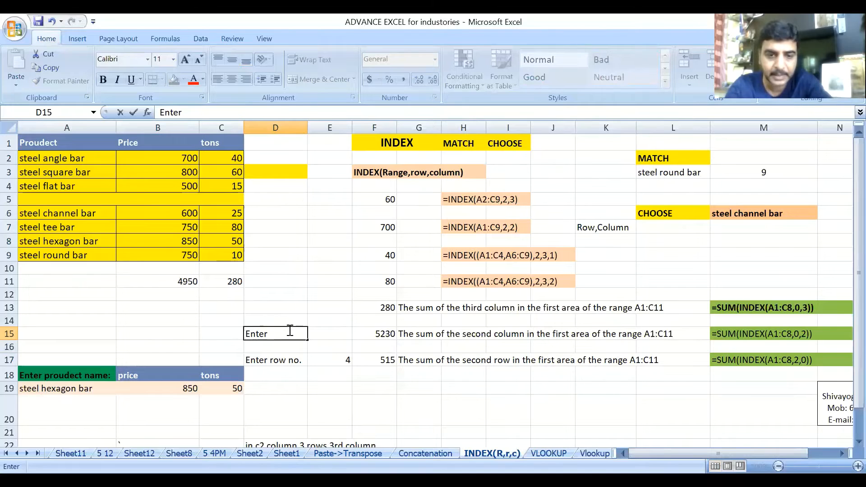
type(" column no.")
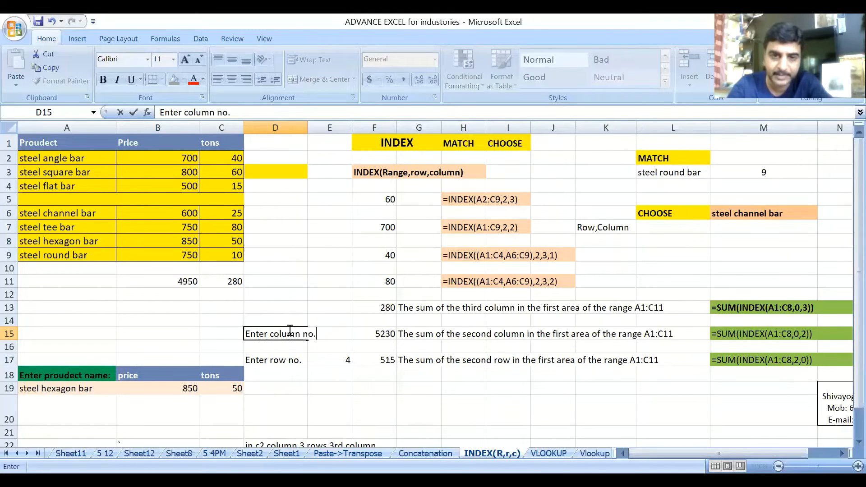
key("Return")
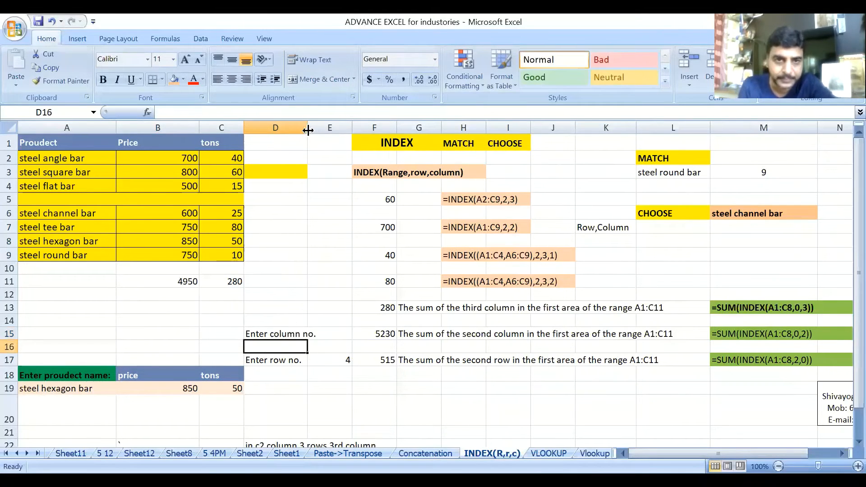
left_click_drag(308, 130, 318, 130)
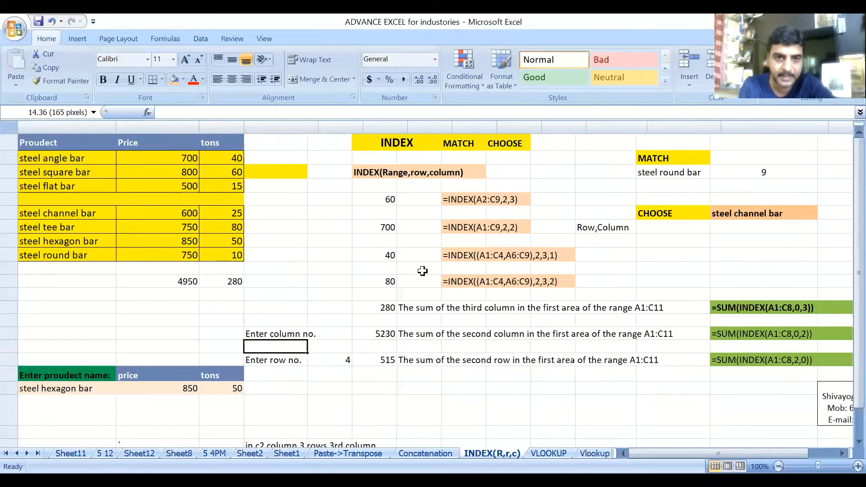
- Enter 3 as the column number in E15
left_click(355, 336)
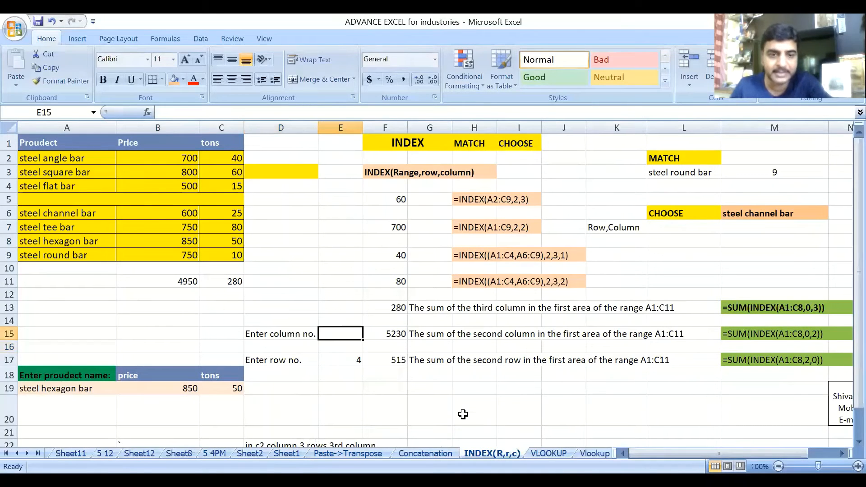
type("3")
key("Return")
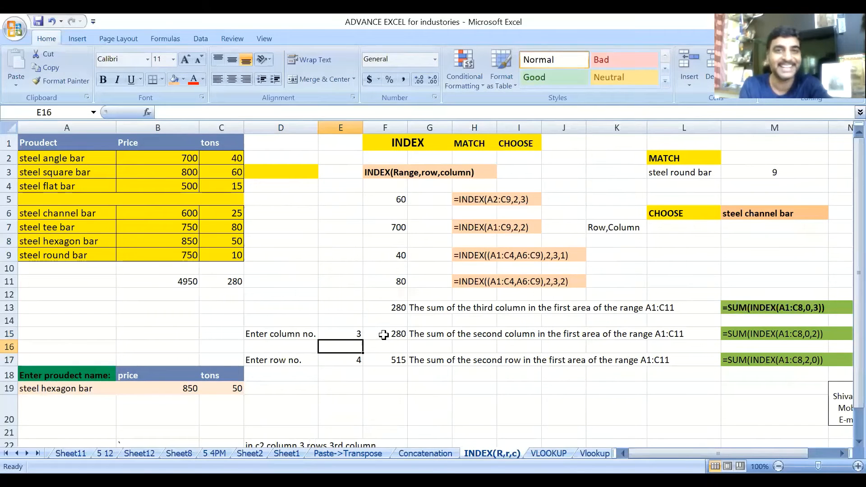
- Set the column number in E15 to 2 and compare F15's SUM(INDEX) result with the price total in B11
left_click(360, 334)
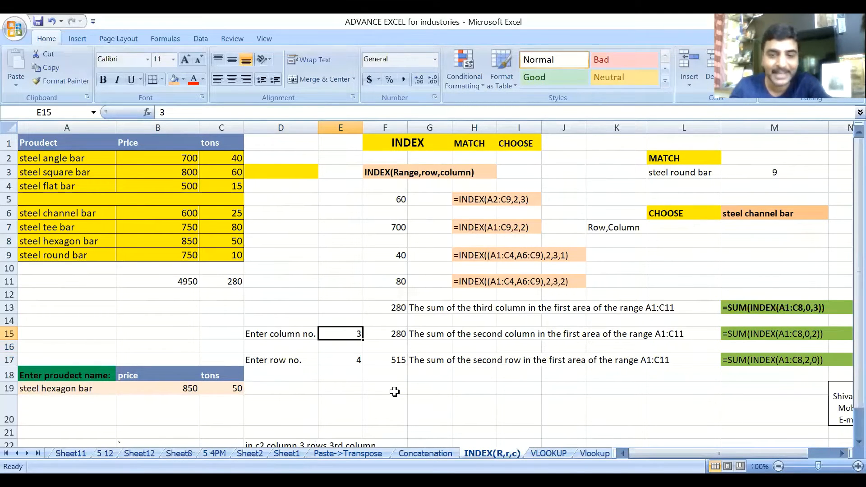
type("2")
key("Return")
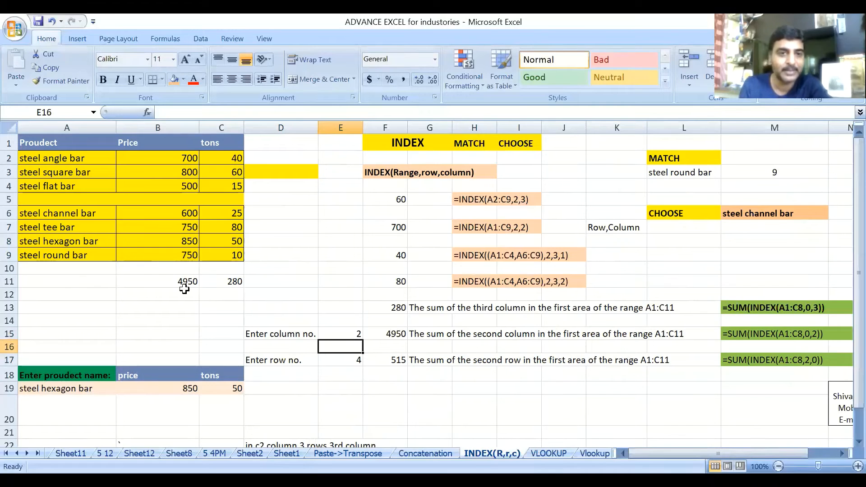
left_click(185, 281)
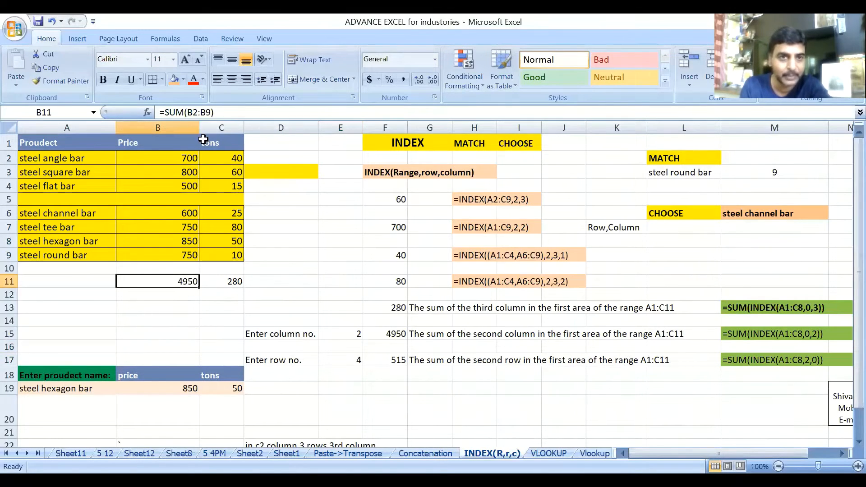
left_click(395, 334)
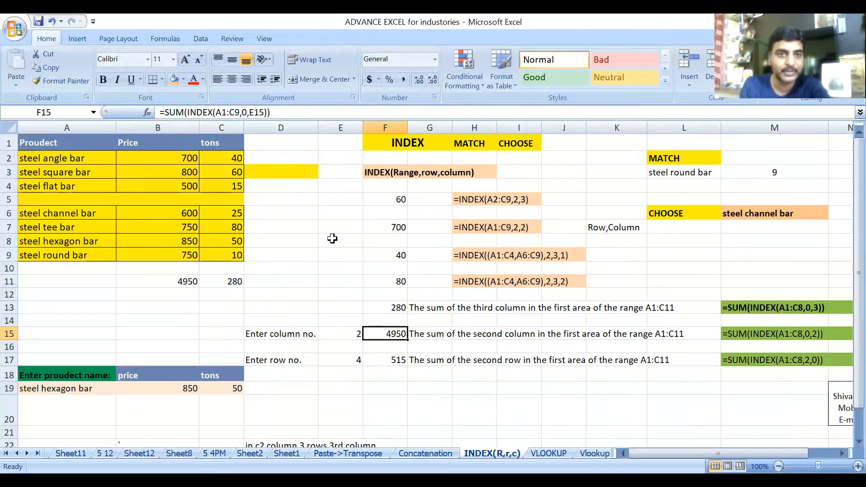
left_click(338, 335)
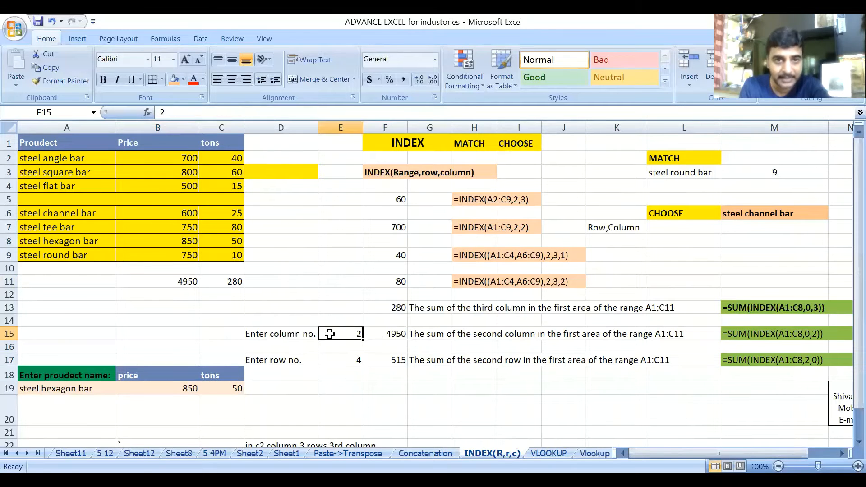
left_click(388, 335)
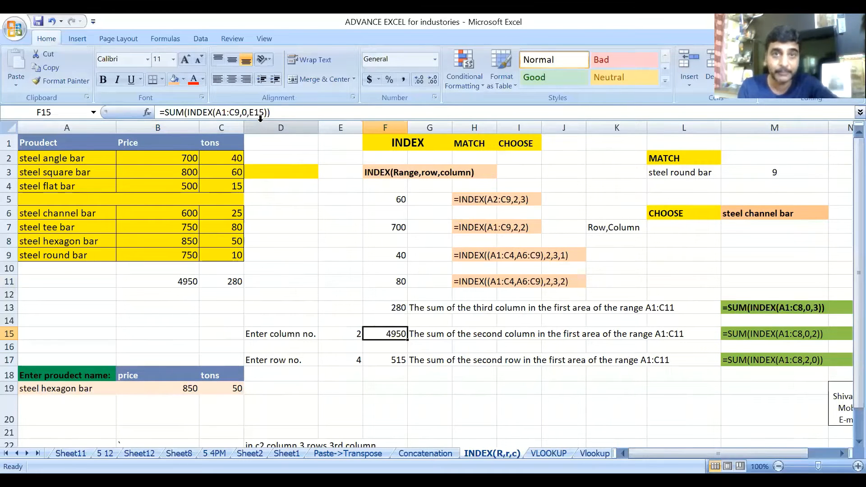
- Switch the column number in E15 to 3 and back to 2 to test the total in F15
left_click(347, 335)
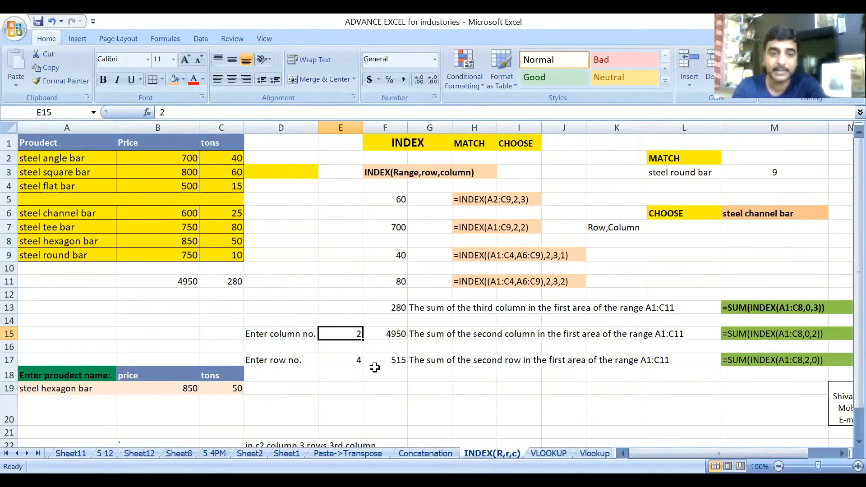
type("3")
key("Return")
key("Up")
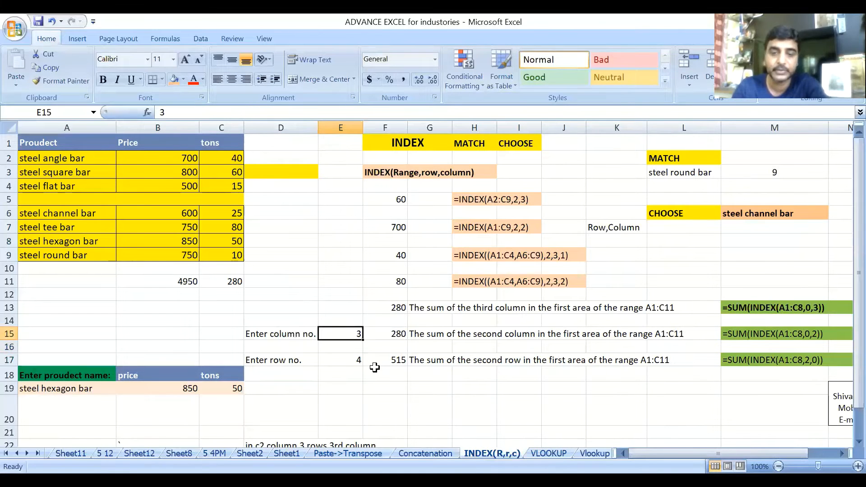
type("2")
key("Return")
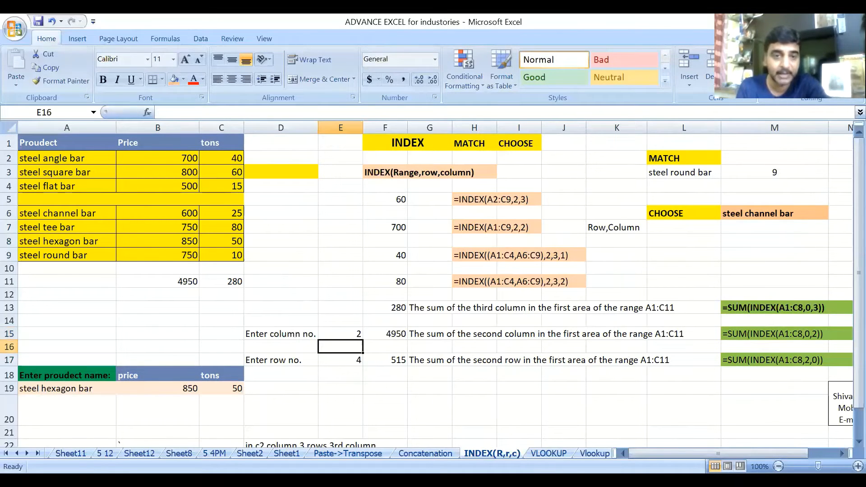
- Set the row number in E17 to 6 and check F17 against the steel channel bar's price and tons
left_click(356, 361)
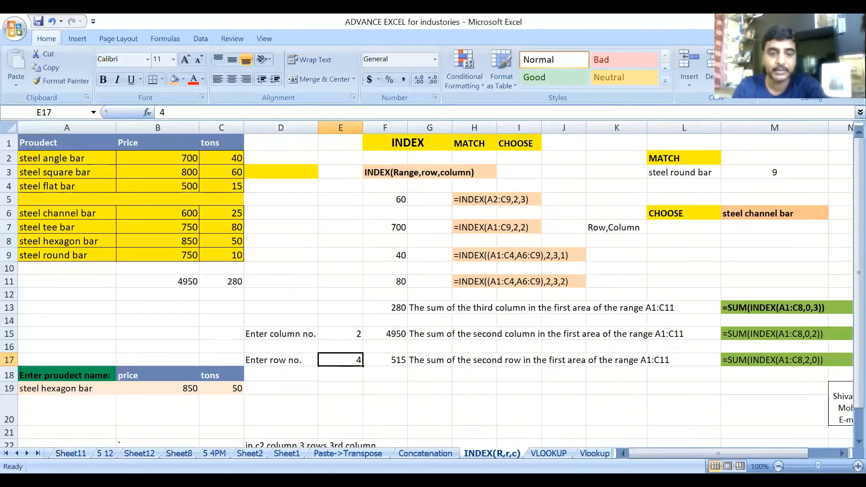
type("6")
key("Return")
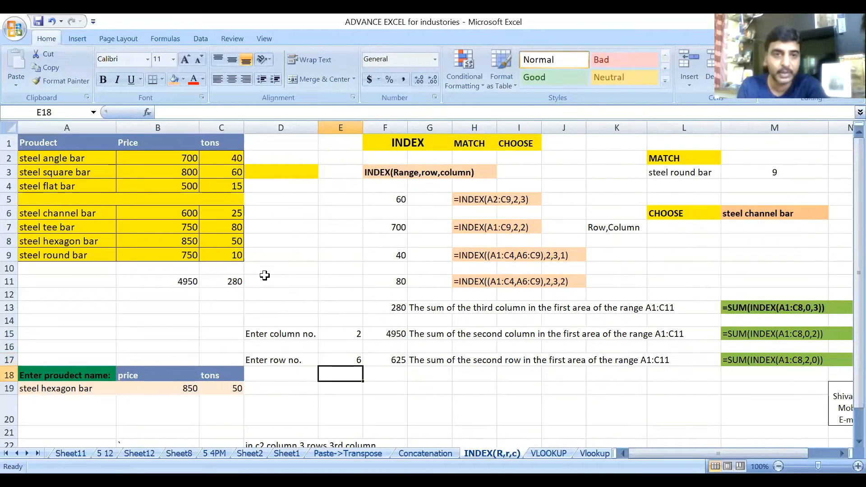
left_click(182, 215)
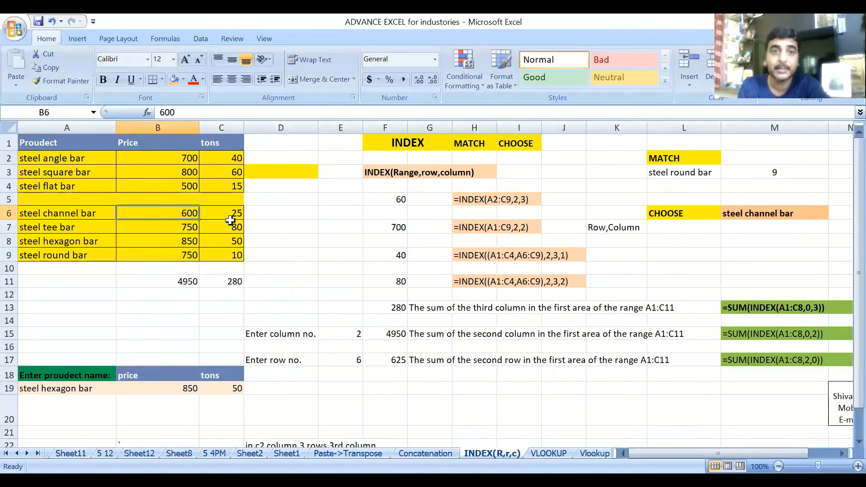
left_click(231, 214)
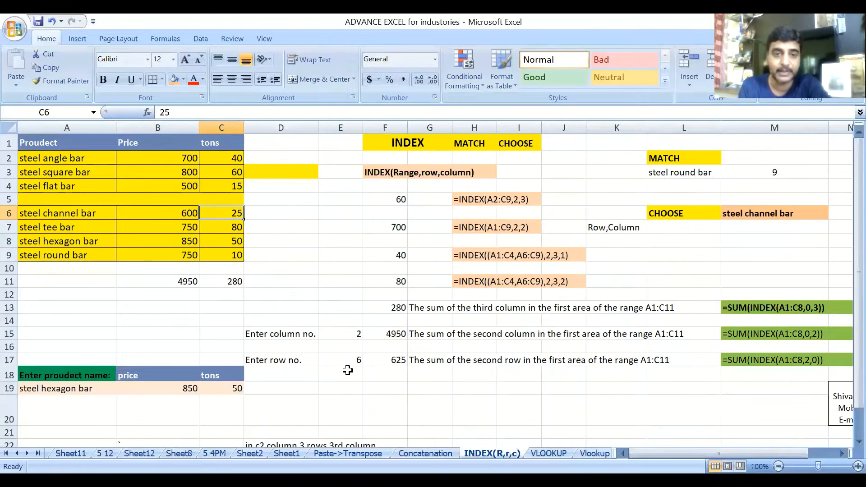
left_click(399, 361)
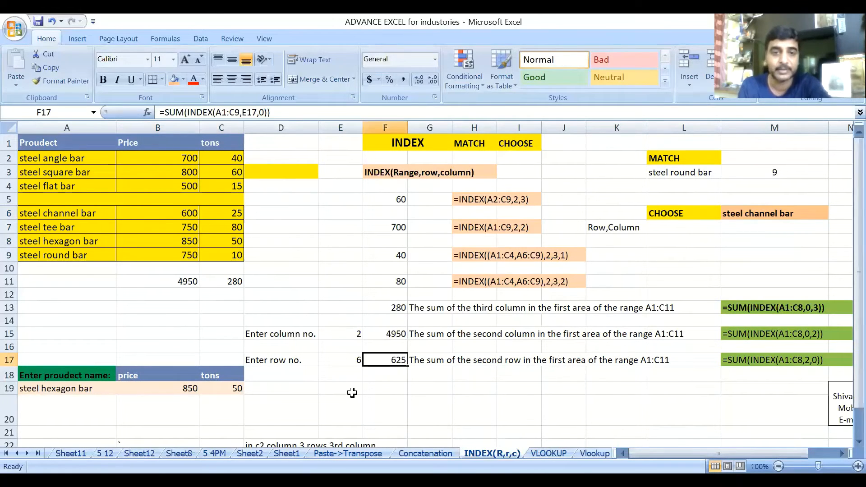
left_click(355, 362)
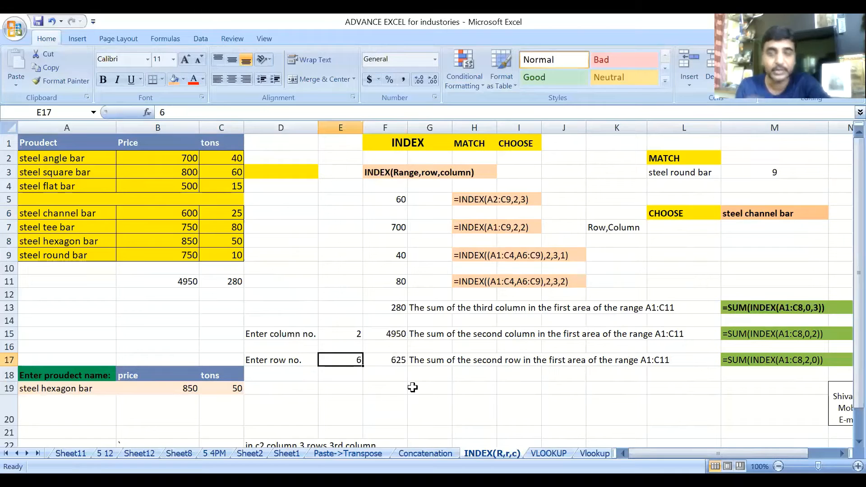
left_click(399, 334)
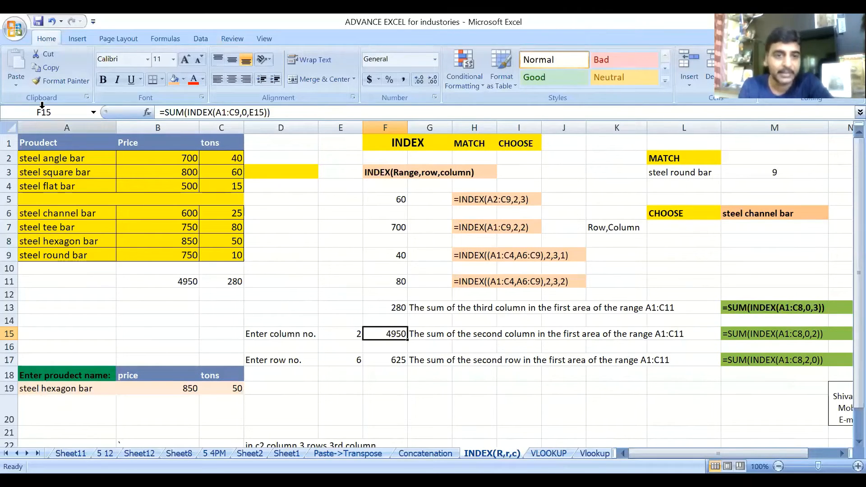
- Examine the product lookup in row 19, including the INDEX and MATCH formulas for price in B19 and tons in C19
left_click(71, 376)
left_click(93, 389)
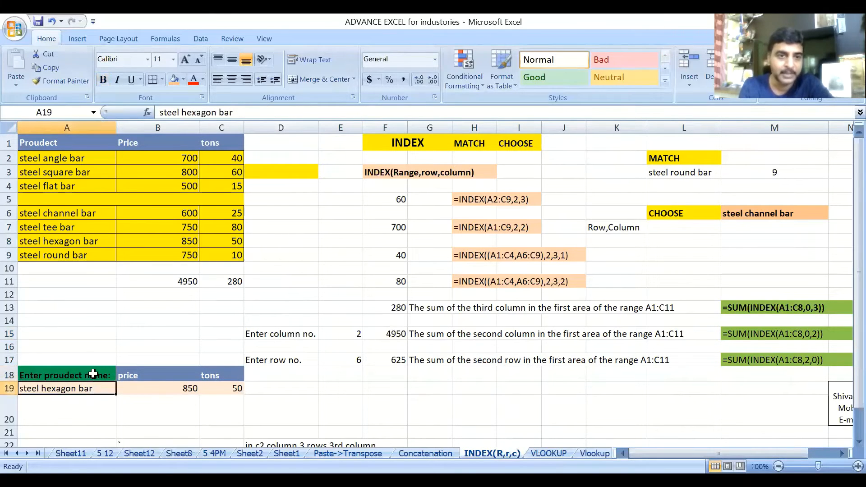
left_click(92, 373)
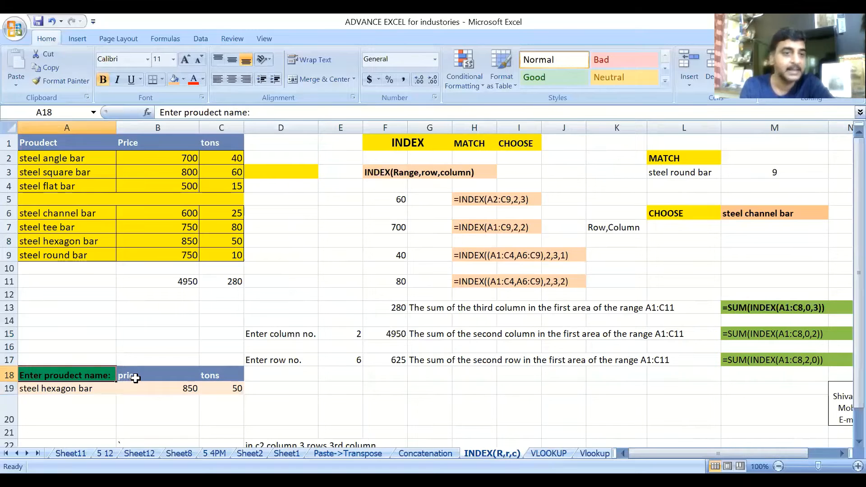
left_click(100, 390)
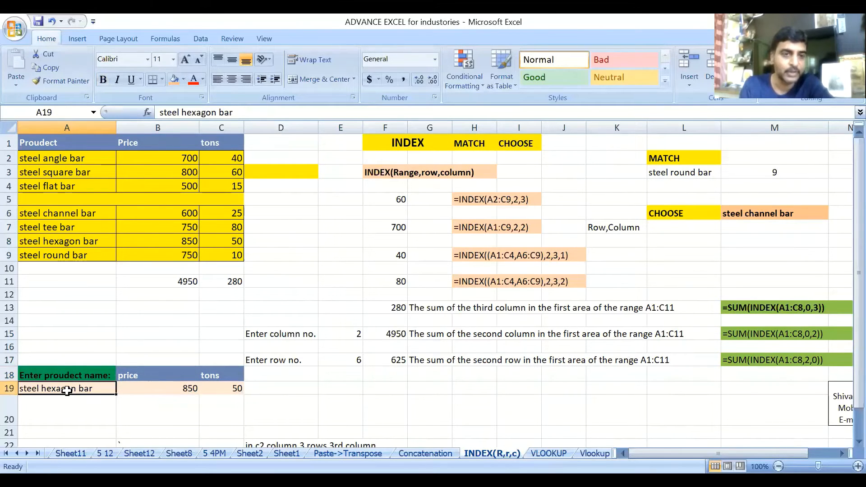
left_click(173, 391)
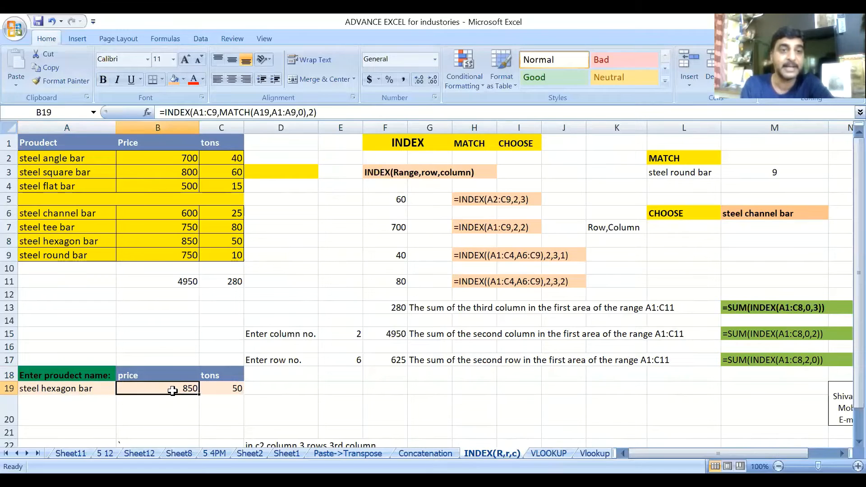
left_click(225, 389)
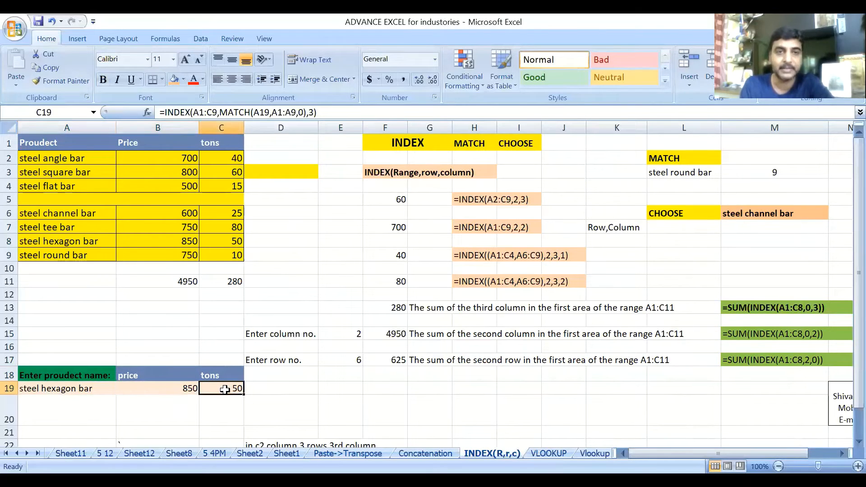
left_click(86, 393)
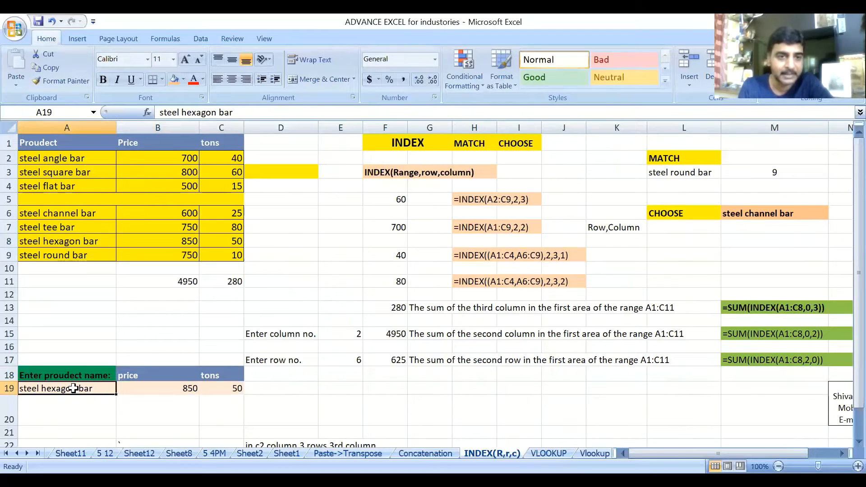
- Change the product name in A19 from its middle word so it reads steel tee bar
double_click(75, 396)
left_click_drag(78, 389, 40, 384)
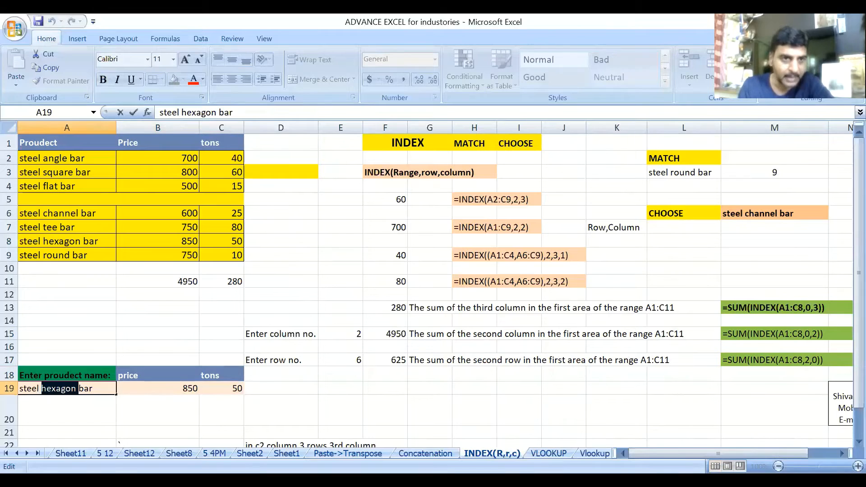
type("t")
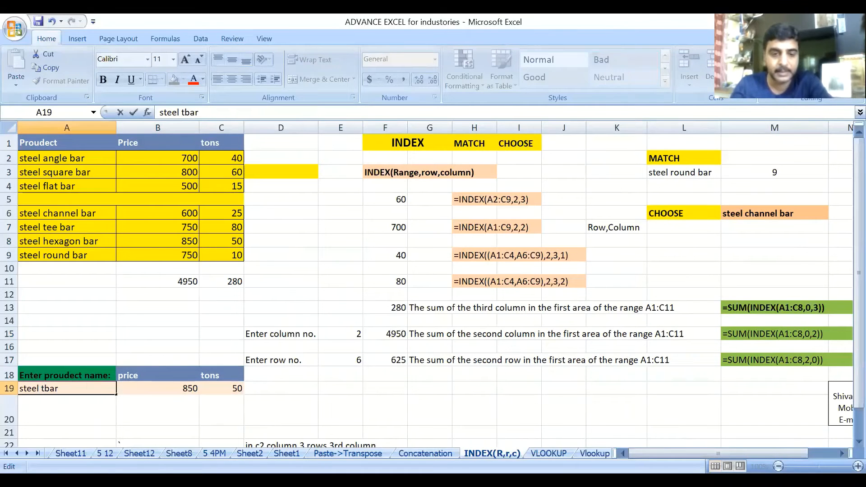
type("ee")
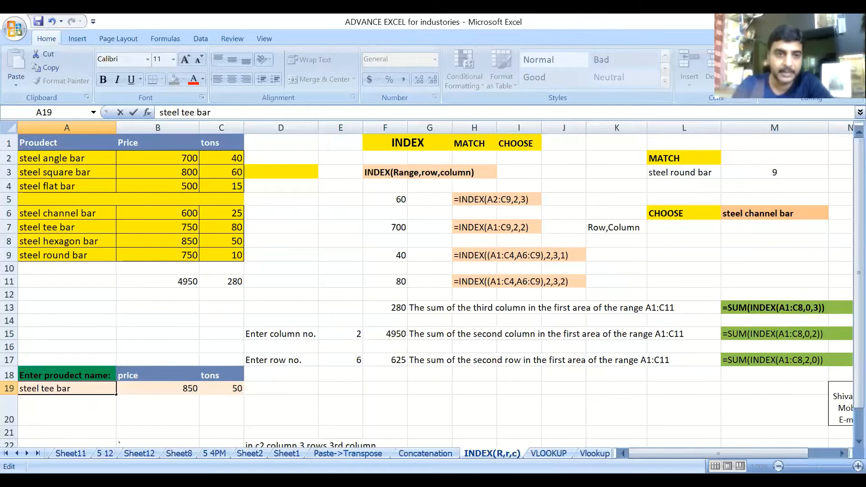
key("Return")
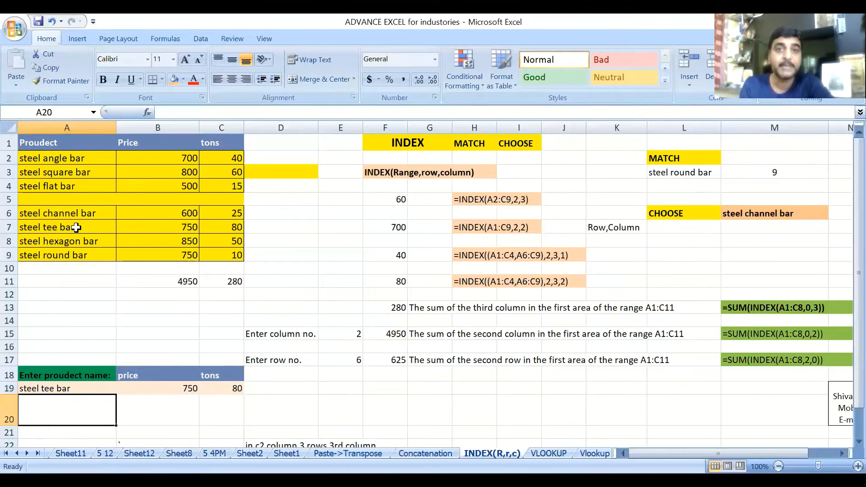
- Compare the looked-up price in B19 and tons in C19 with the steel tee bar's values in the product table
left_click(155, 226)
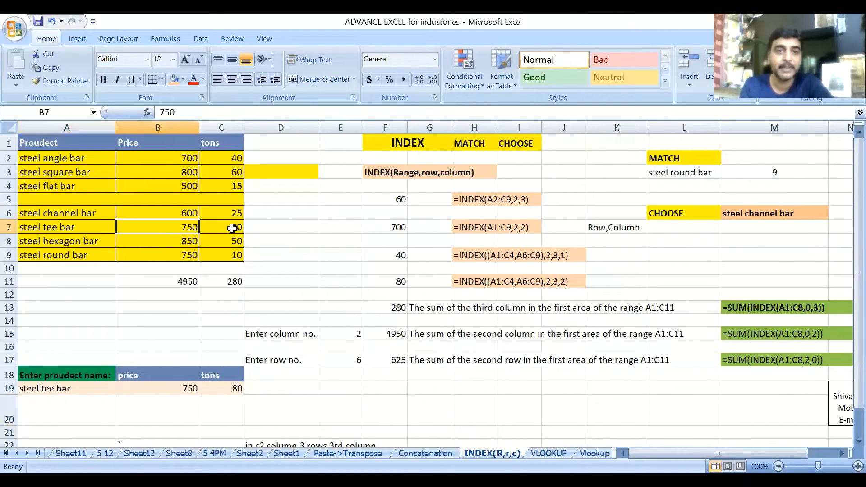
left_click(233, 227)
left_click(196, 387)
left_click(221, 388)
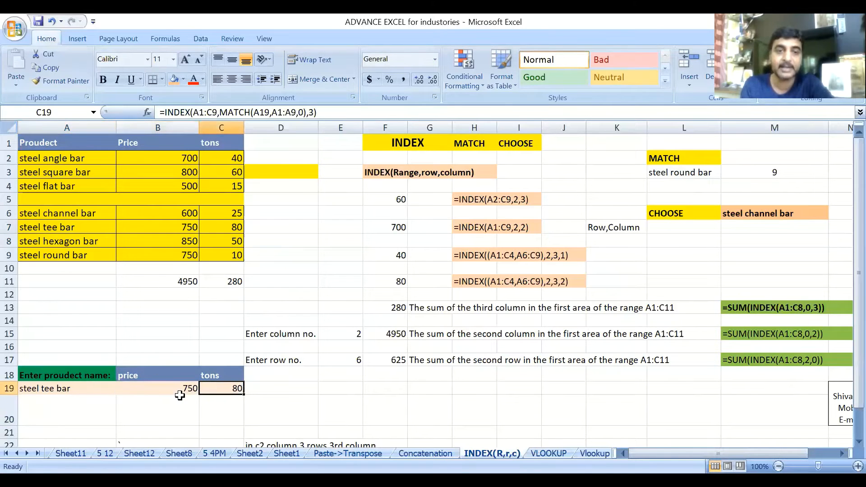
left_click_drag(157, 381, 157, 388)
left_click(221, 382)
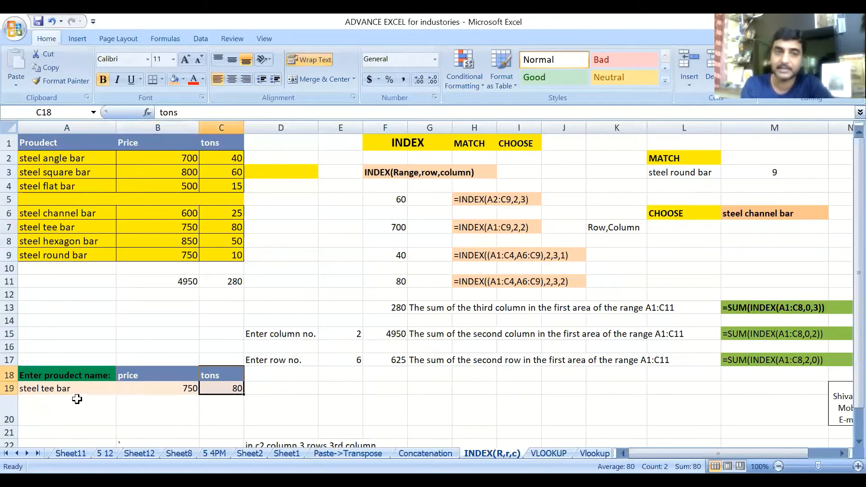
- Set the product name in A19 to steel channel bar
left_click(66, 392)
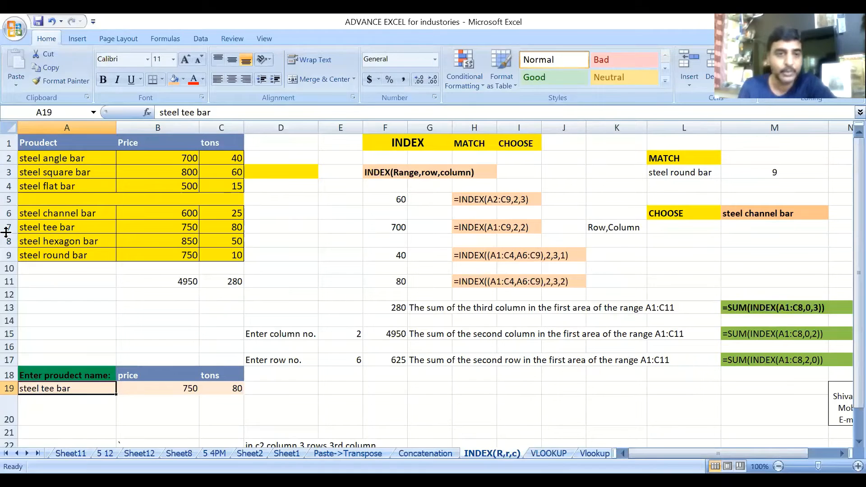
double_click(59, 389)
key("BackSpace")
key("BackSpace")
key("BackSpace")
key("BackSpace")
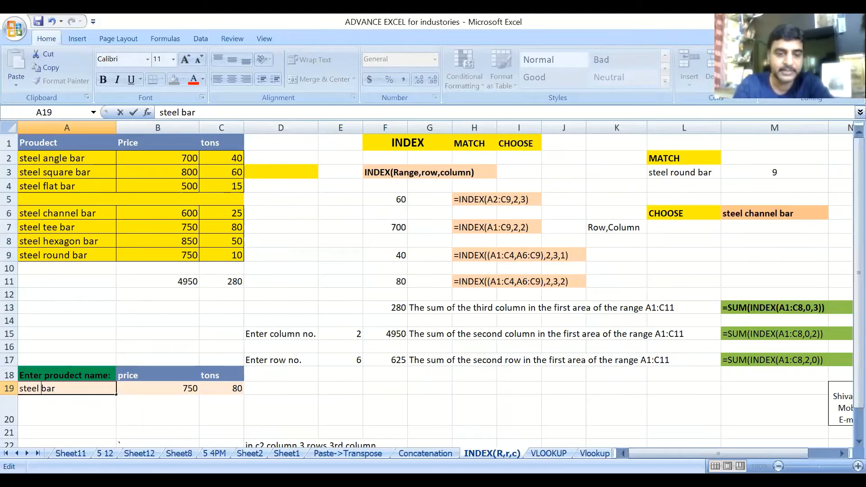
type("cha")
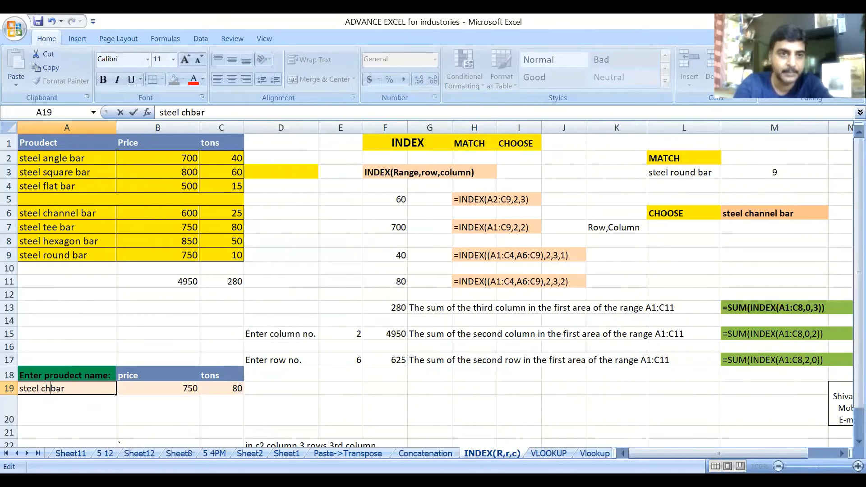
type("nnel")
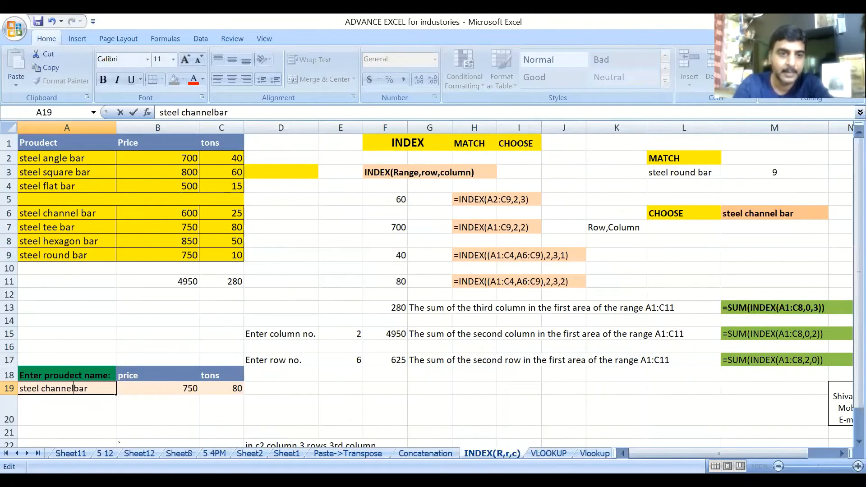
key("Return")
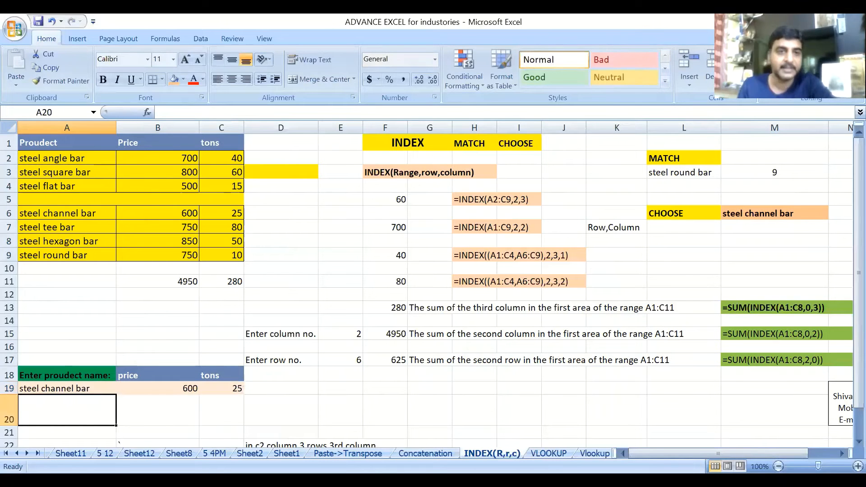
- Compare the price and tons returned in row 19 with the steel channel bar's row in the product table
left_click(171, 387)
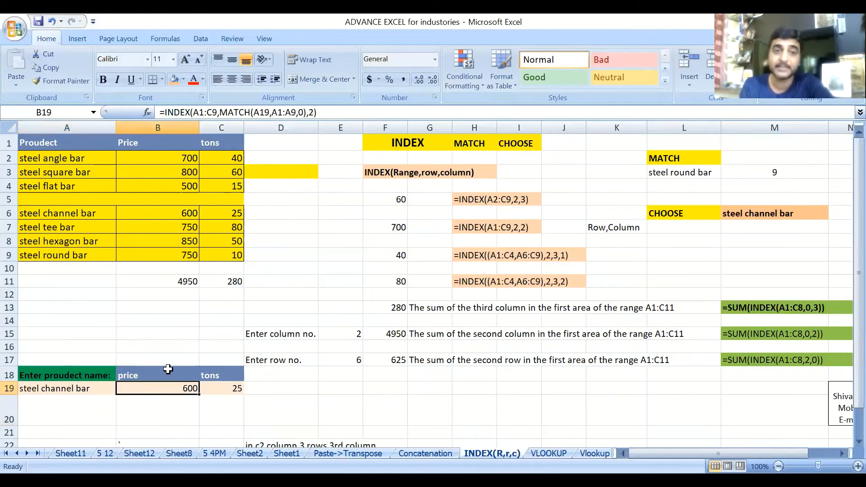
left_click(223, 389)
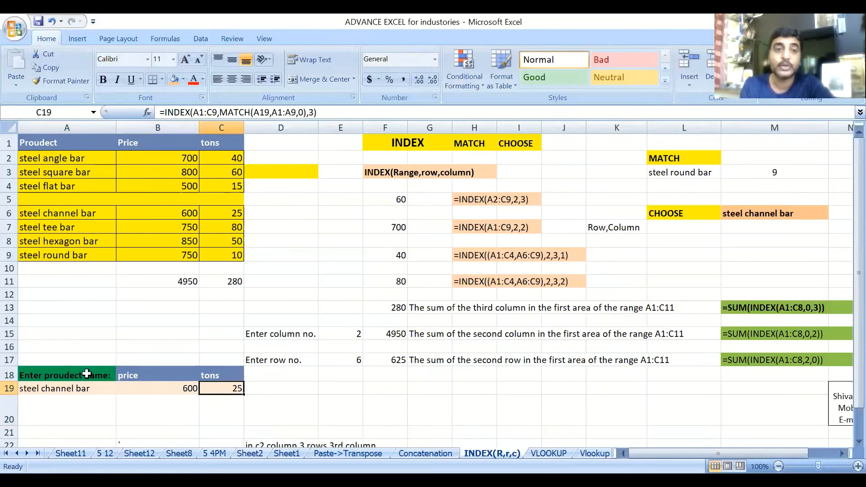
left_click_drag(174, 213, 238, 216)
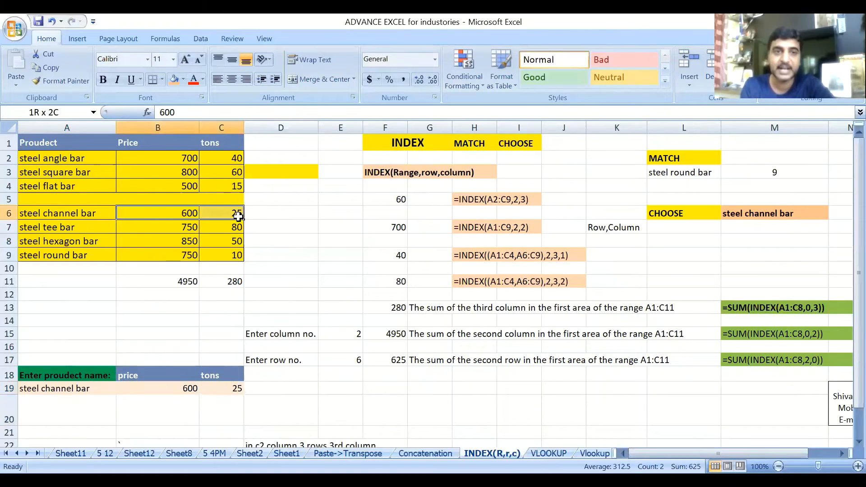
left_click_drag(98, 213, 225, 217)
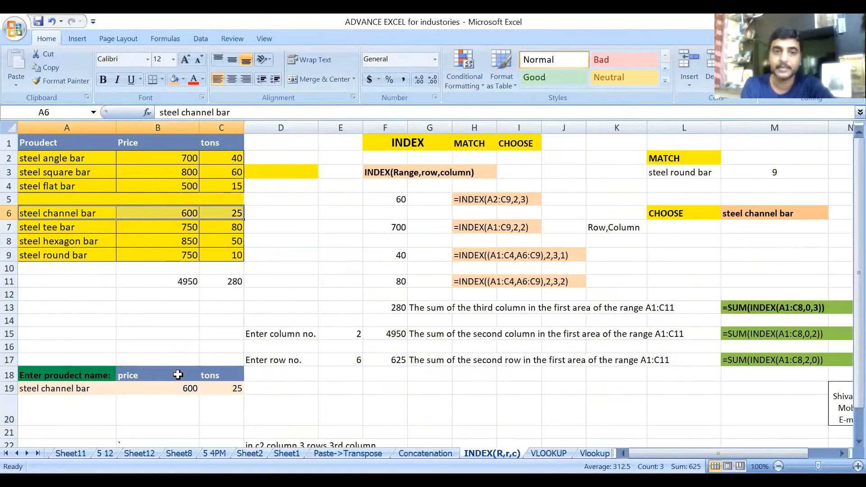
left_click(143, 391)
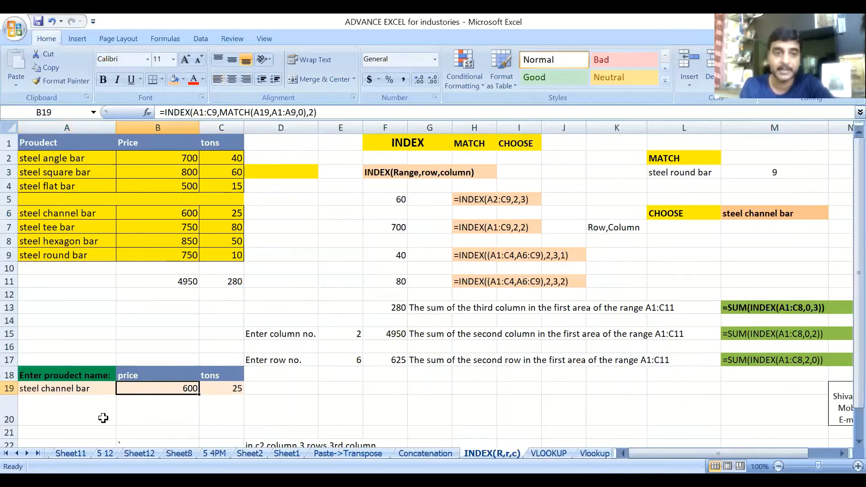
left_click(84, 390)
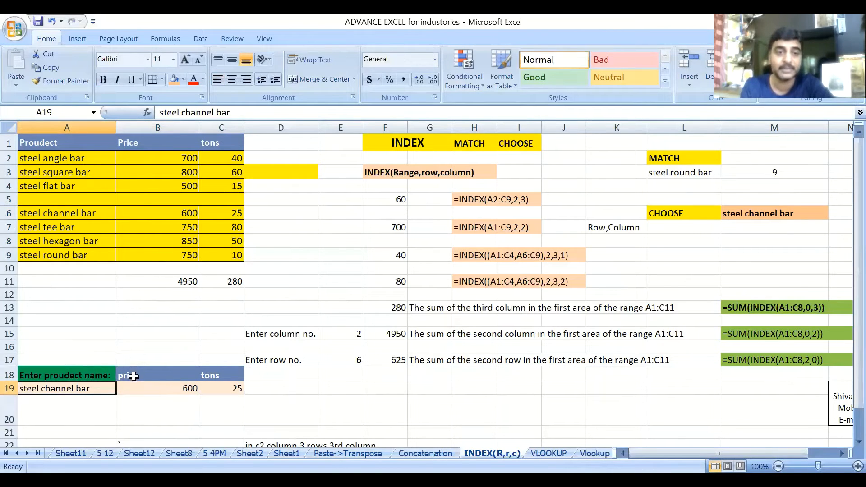
left_click(112, 375)
left_click(136, 393)
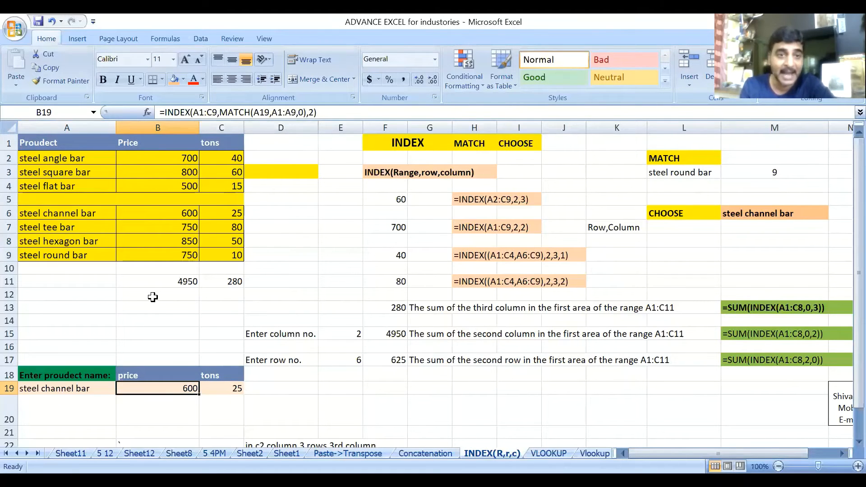
- Examine the arguments of B19's INDEX and MATCH formula, including lookup value A19, range A1:A9 and column number 2, leaving the formula as it is
left_click(63, 390)
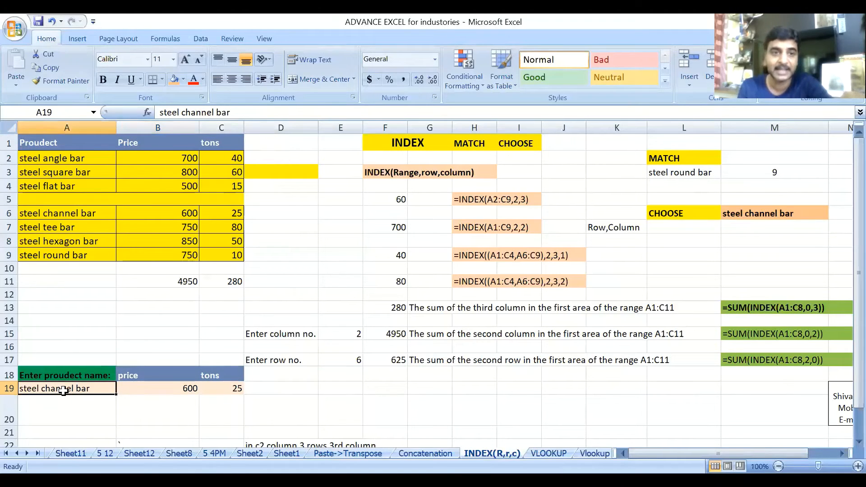
left_click(138, 389)
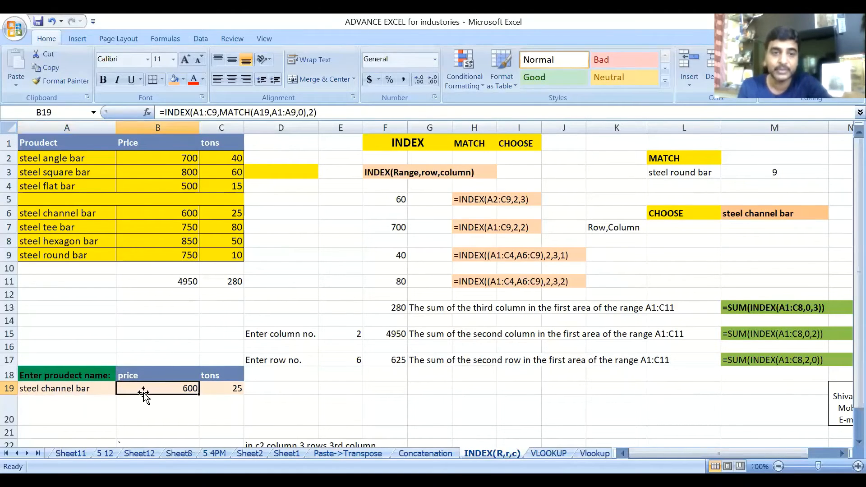
double_click(268, 113)
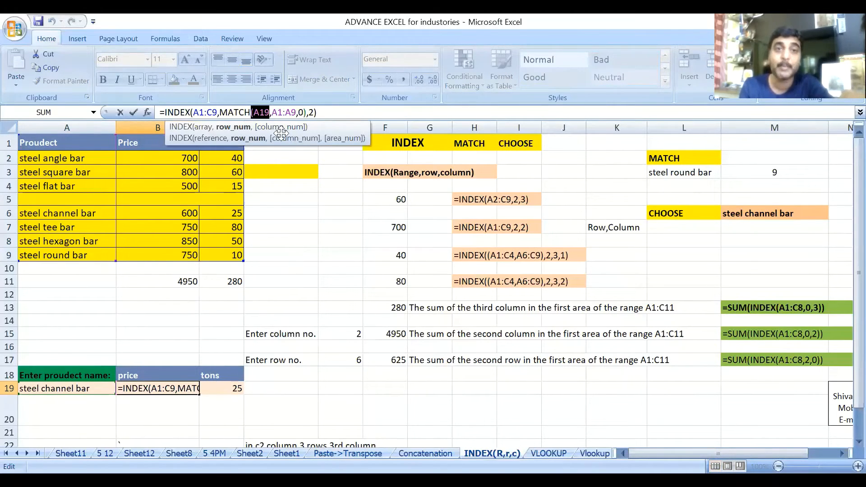
left_click(273, 114)
left_click_drag(273, 112, 295, 113)
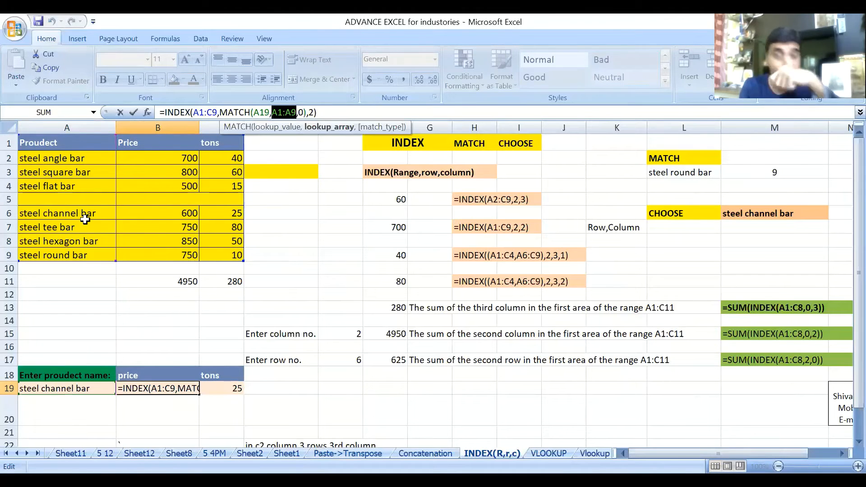
left_click(300, 118)
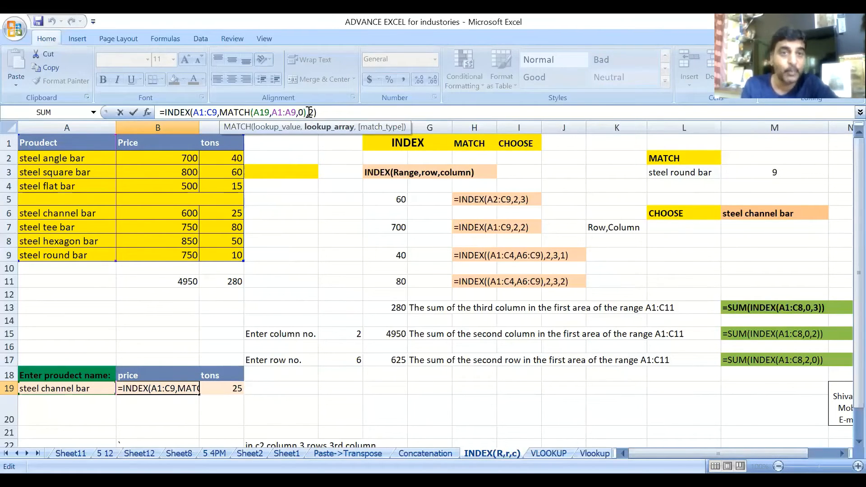
left_click(310, 113)
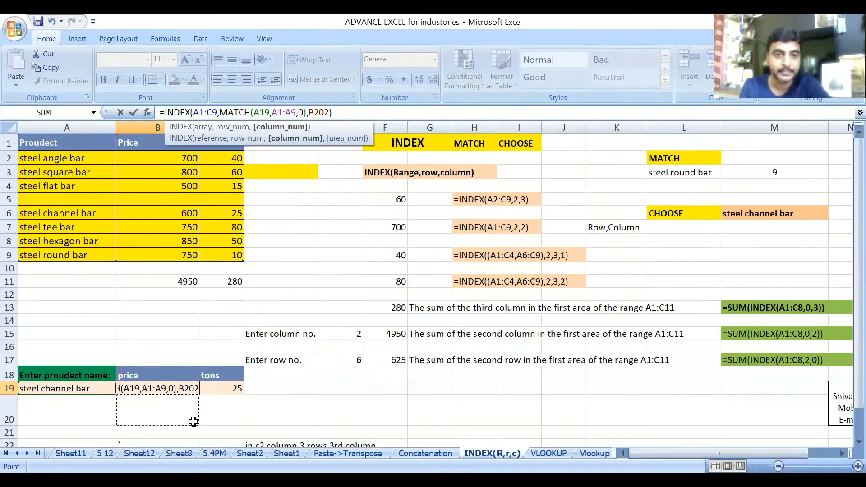
key("Return")
left_click(186, 388)
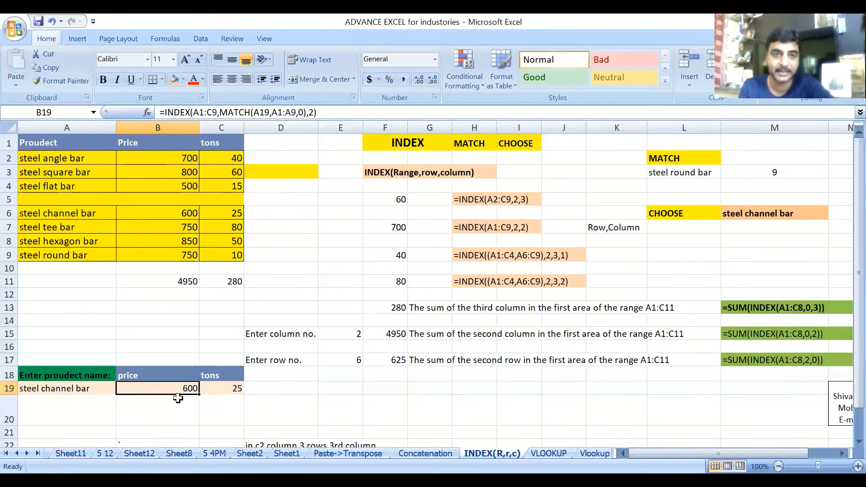
- Review the steel channel bar entry in A6 against the price formula in B19 and the tons formula in C19
left_click(85, 217)
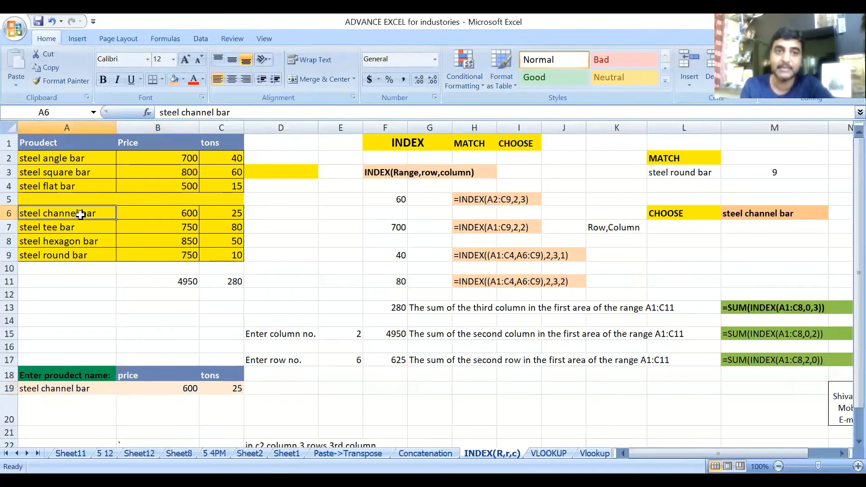
left_click(176, 389)
left_click(225, 390)
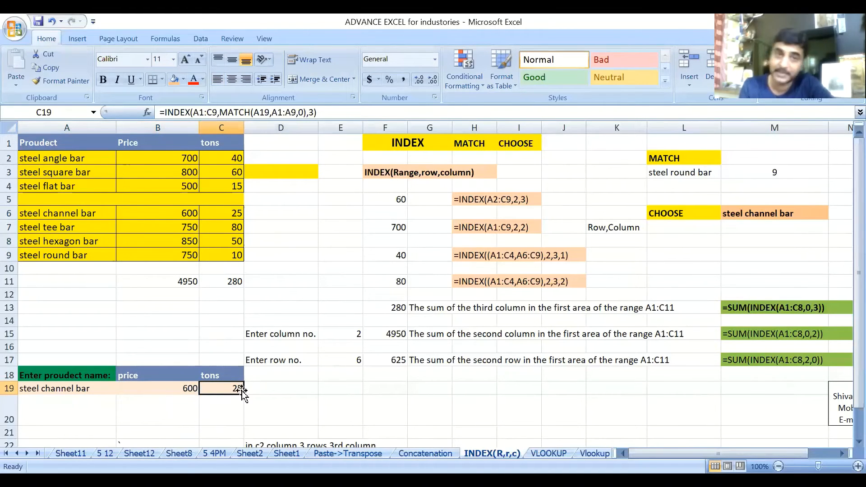
left_click(142, 387)
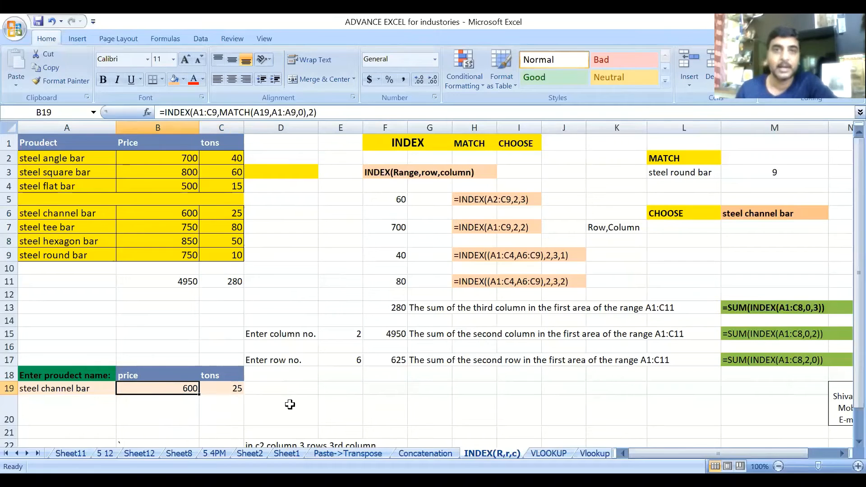
left_click(94, 384)
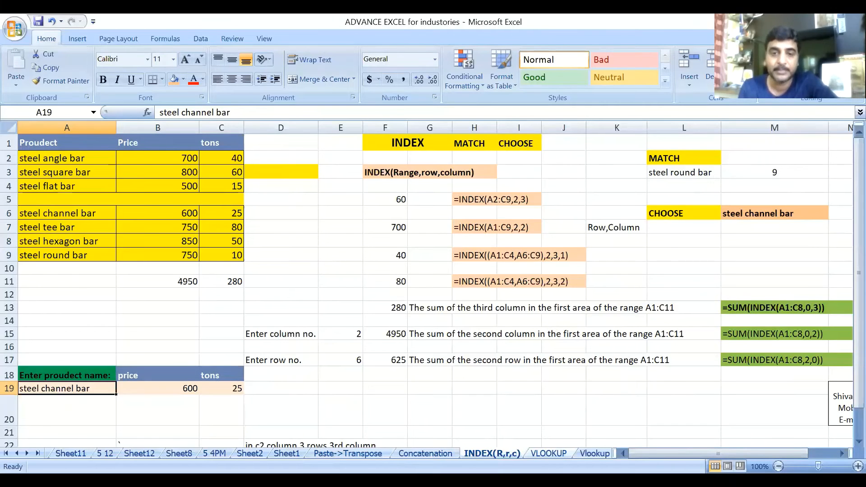
- Open the VLOOKUP sheet and examine the data table in A1:D7, the ID number entry in row 10 and the ID column
left_click(549, 453)
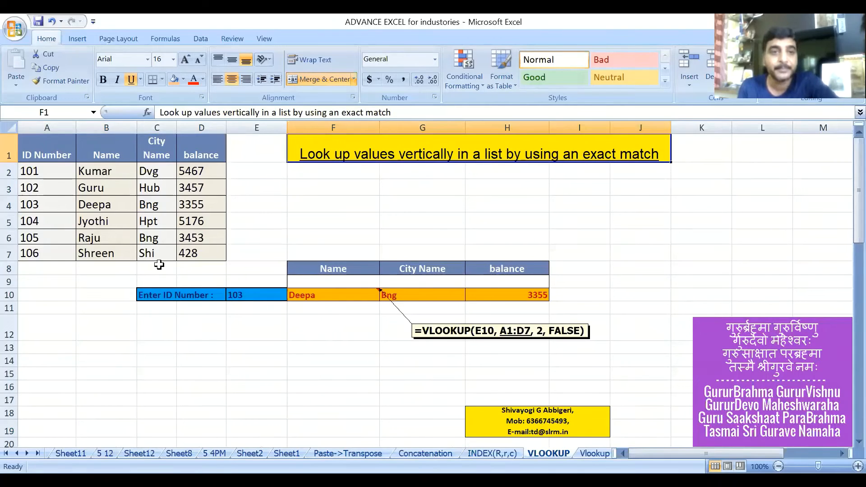
left_click_drag(47, 155, 201, 254)
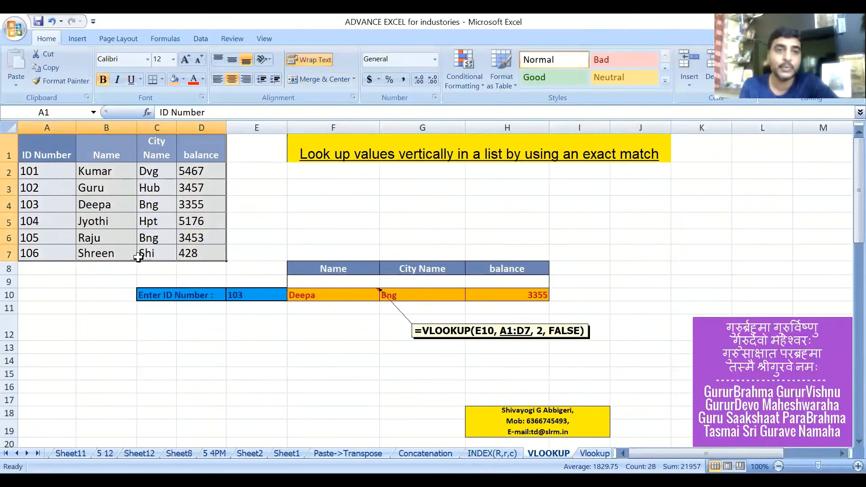
left_click(331, 386)
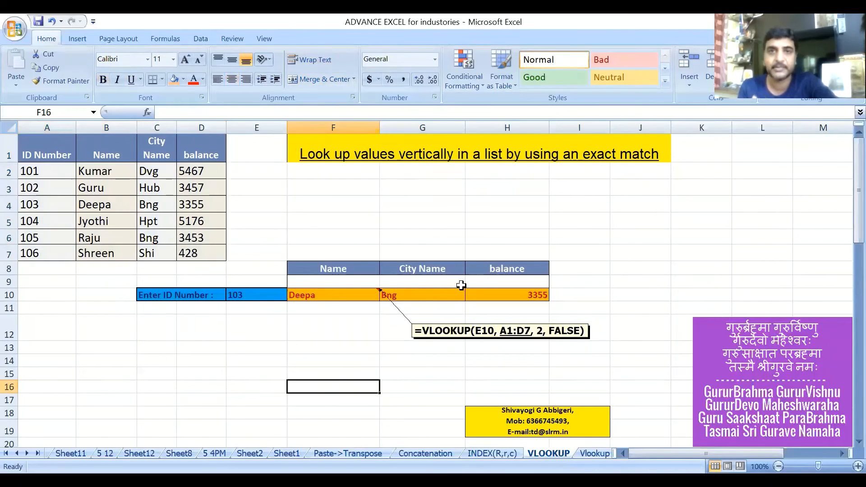
left_click(248, 295)
left_click(173, 296)
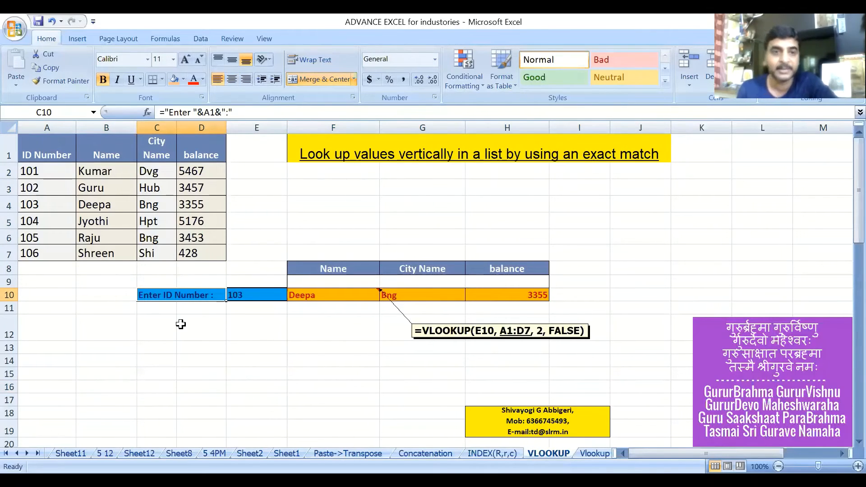
left_click_drag(47, 126, 50, 215)
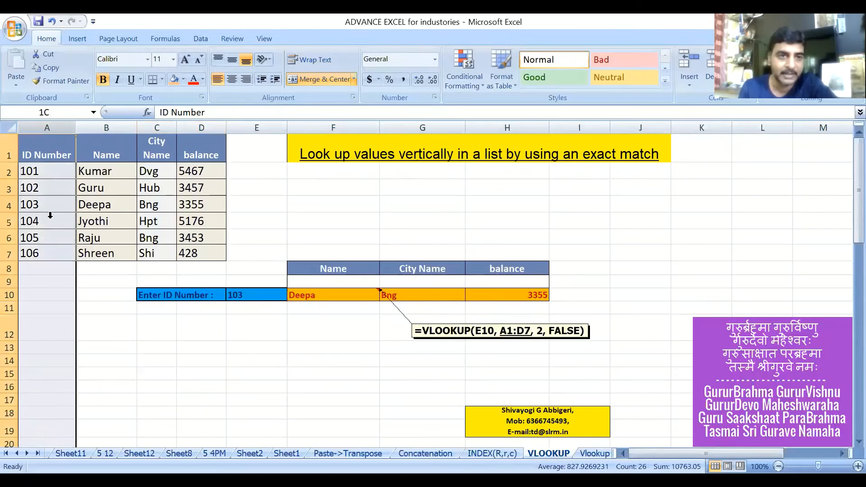
- Examine the ID number entry in E10 and the name lookup in F10 that depends on it
left_click(211, 297)
left_click(249, 296)
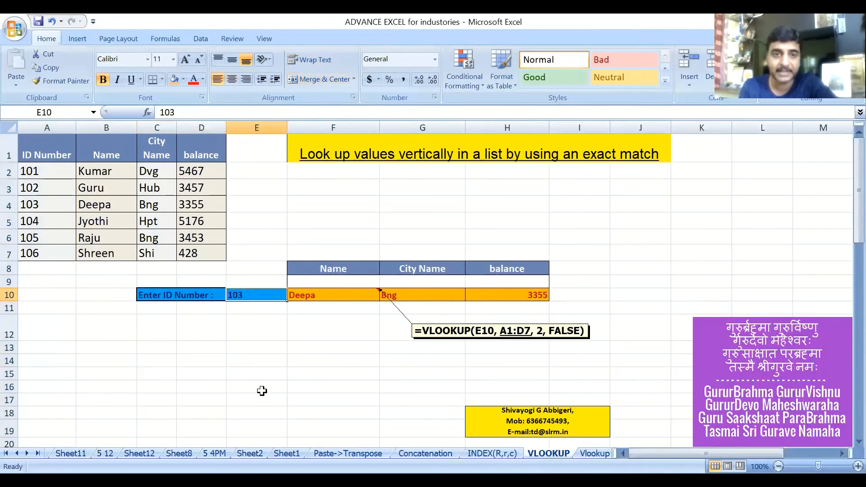
left_click(258, 318)
left_click(257, 294)
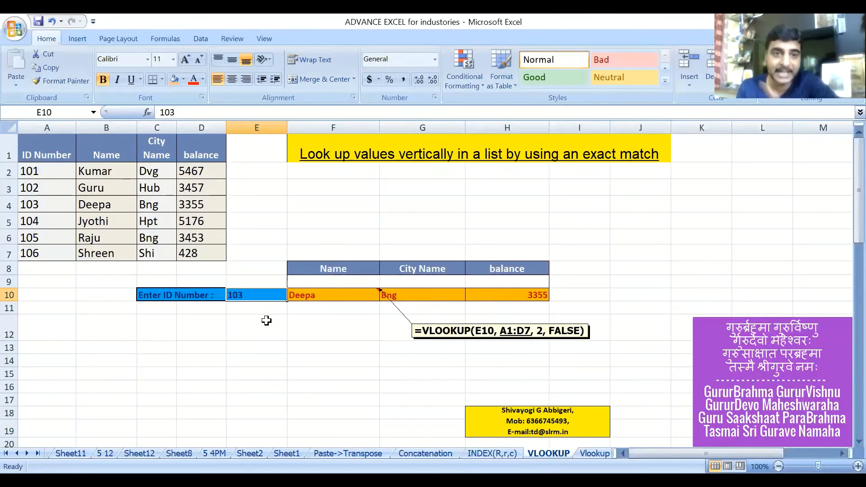
left_click(329, 297)
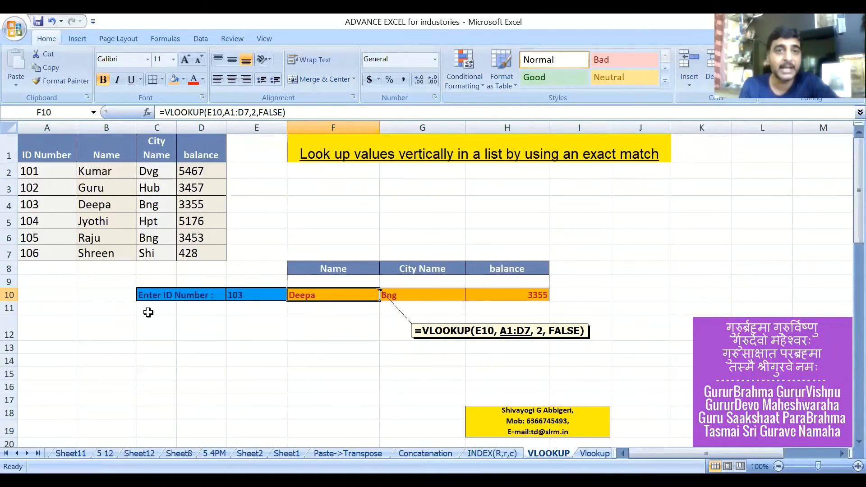
left_click(276, 296)
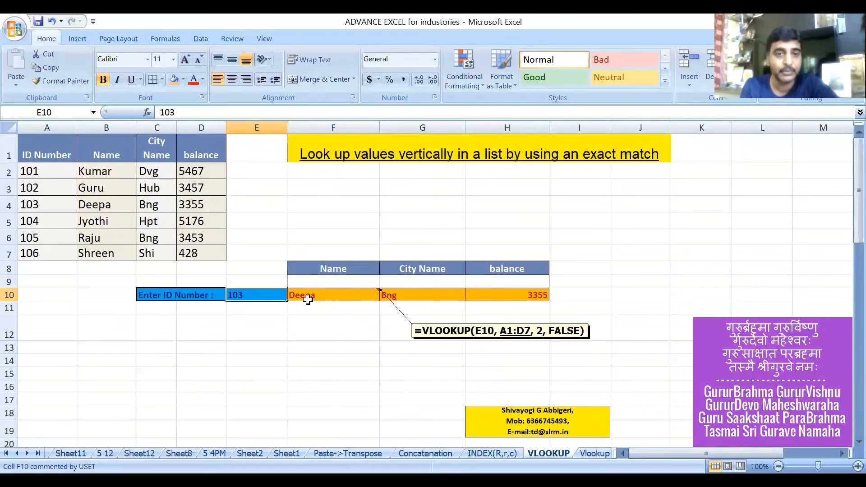
- Examine the table range A1:D7 and column number 2 in F10's VLOOKUP formula, leaving the formula as it is
left_click(306, 295)
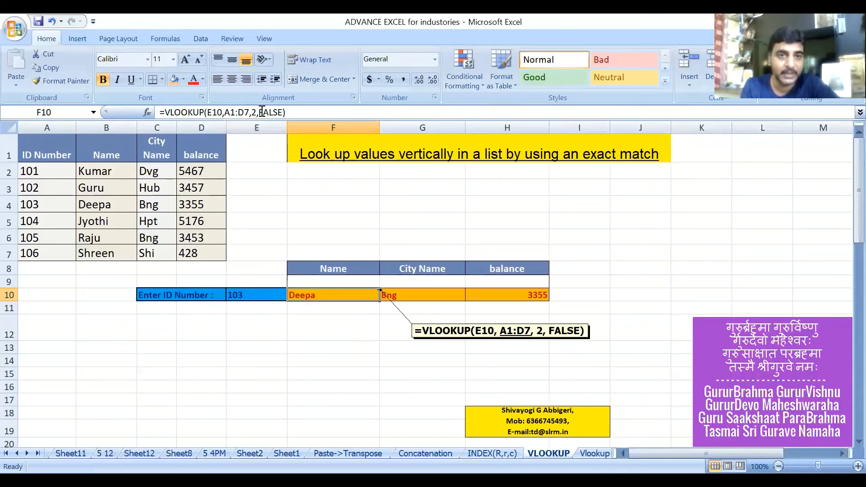
mouse_move(248, 113)
left_mouse_down()
mouse_move(229, 114)
mouse_move(253, 116)
left_mouse_up()
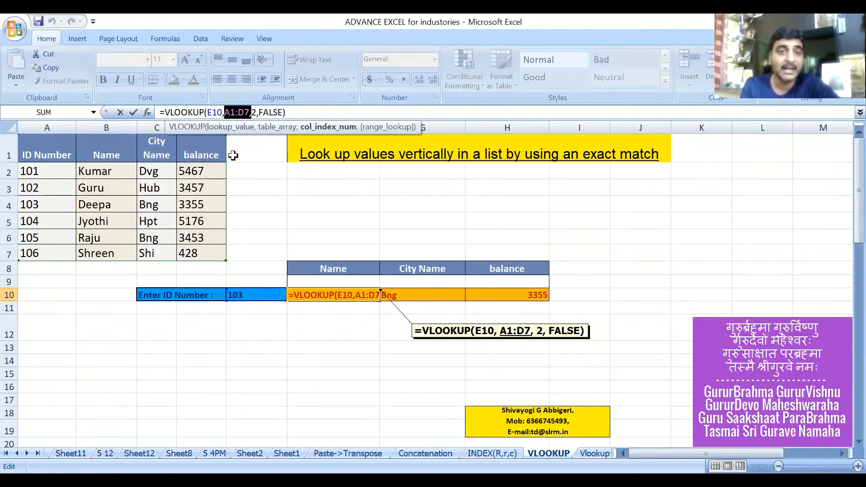
left_click(258, 114)
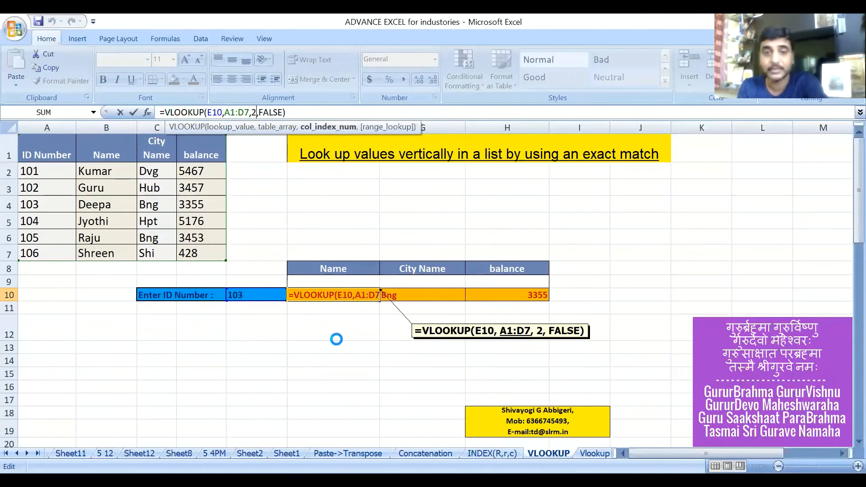
key("Return")
- Change the column index number in F10's VLOOKUP formula to 3
left_click(319, 294)
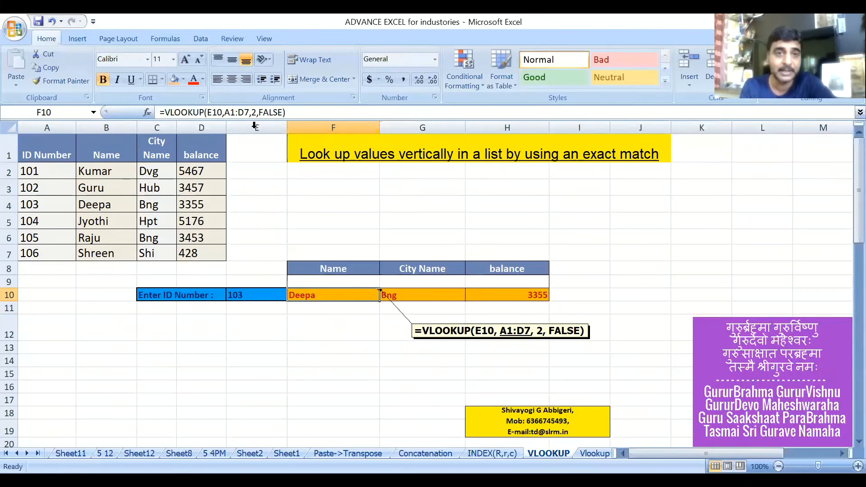
left_click(256, 113)
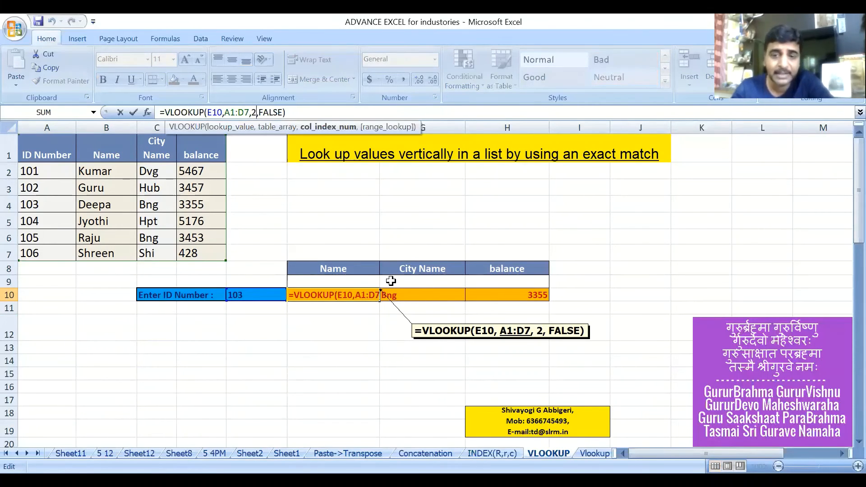
key("BackSpace")
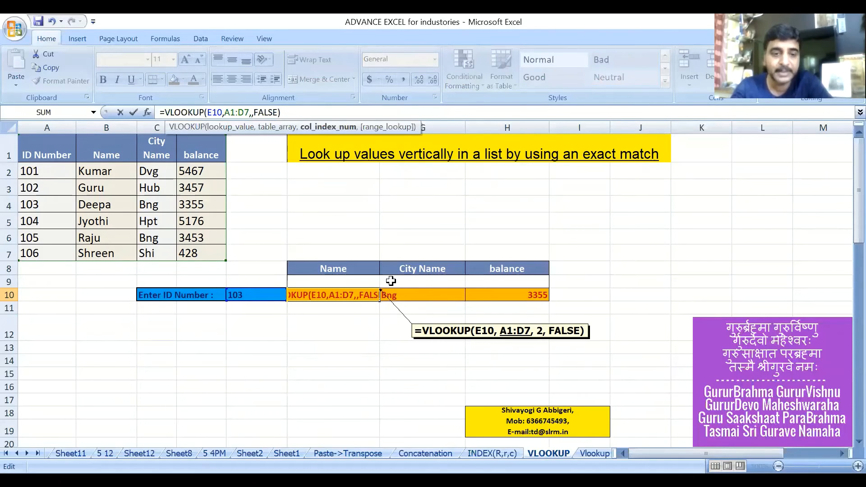
type("3")
key("Return")
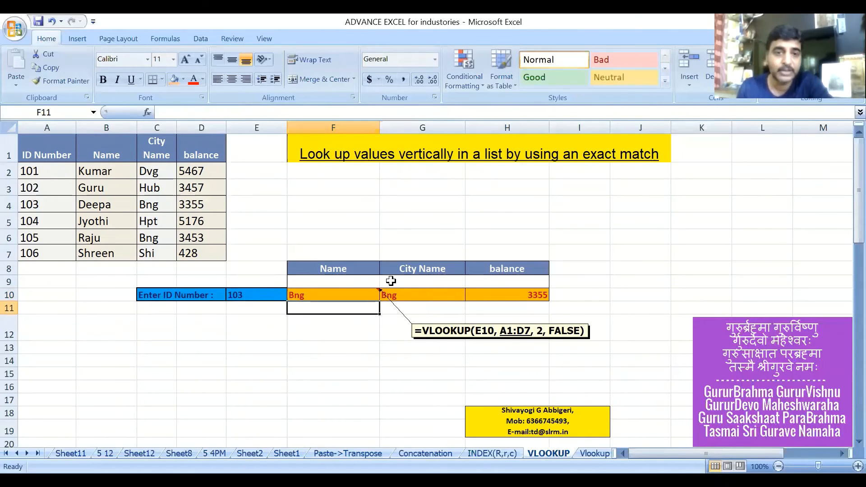
- Set the column index number in F10's VLOOKUP formula back to 2
left_click(345, 296)
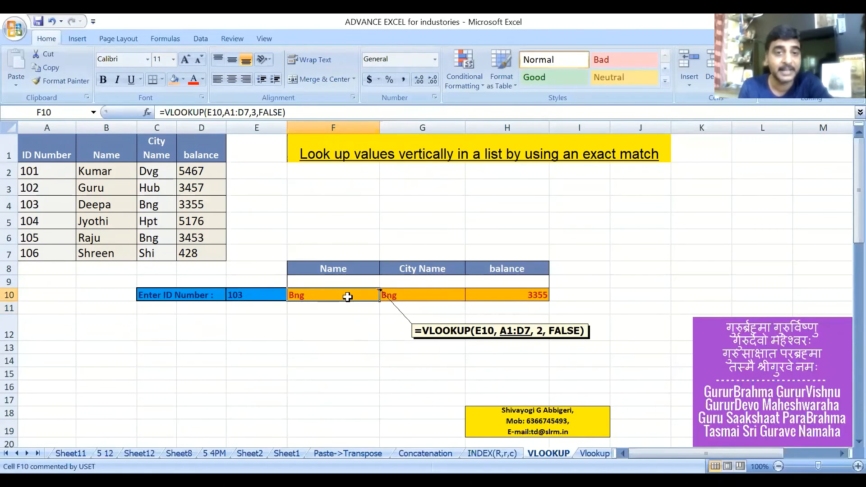
left_click(255, 113)
key("BackSpace")
type("2")
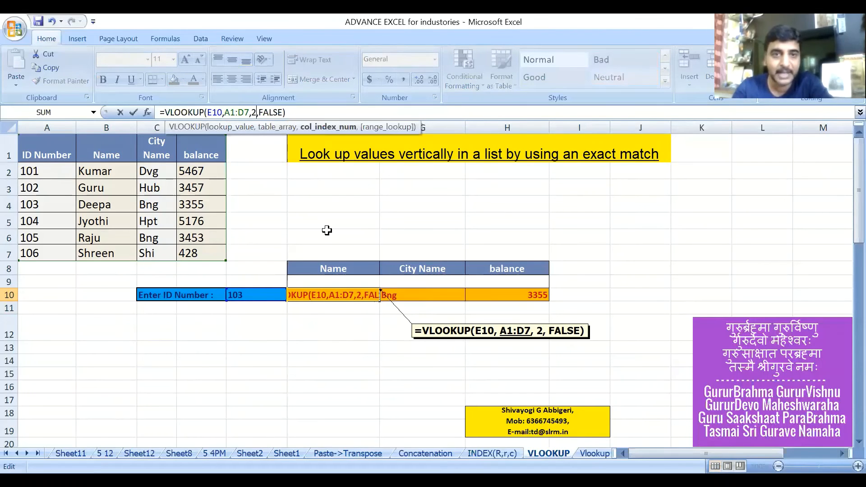
key("Return")
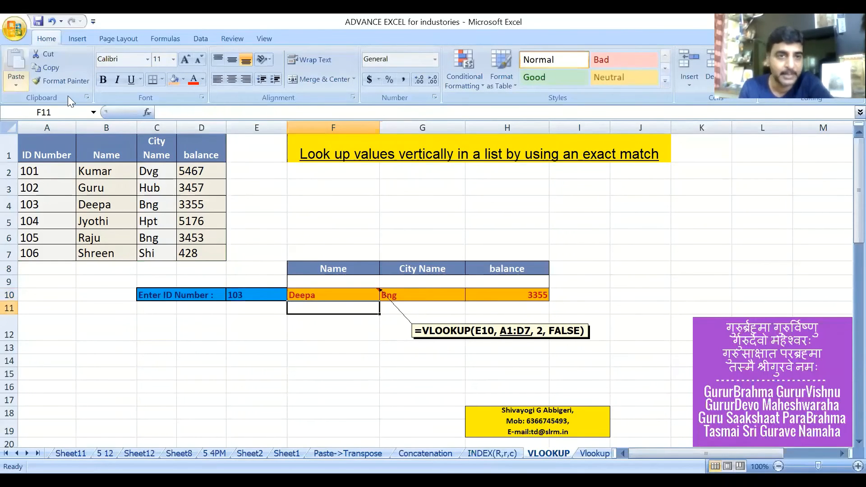
- Review the Name column in B1:B7 against the column number used in F10's VLOOKUP formula
left_click_drag(115, 138, 108, 187)
left_click_drag(108, 232, 108, 255)
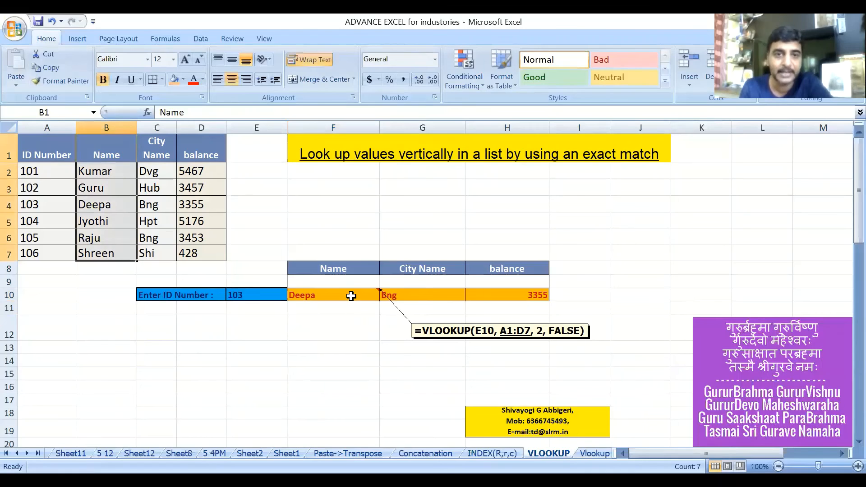
left_click(352, 296)
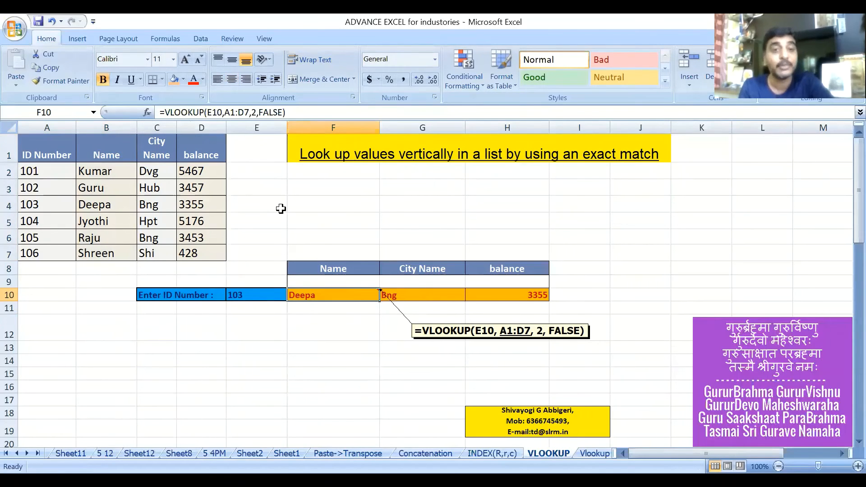
- Enter a two-digit ID number missing from the ID column in E10 and check the name formula in F10
left_click(255, 294)
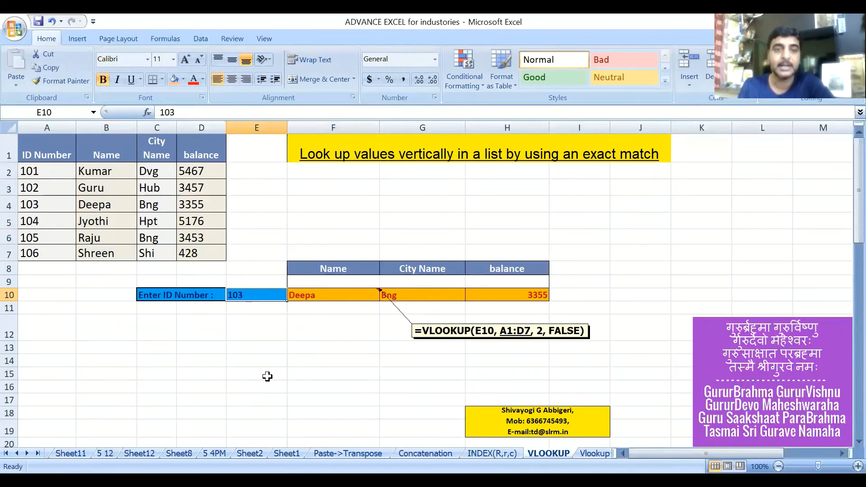
type("55")
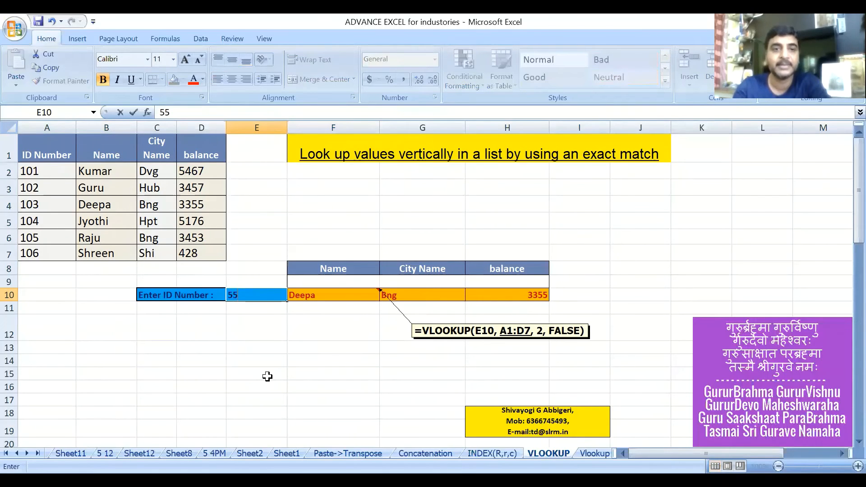
key("Return")
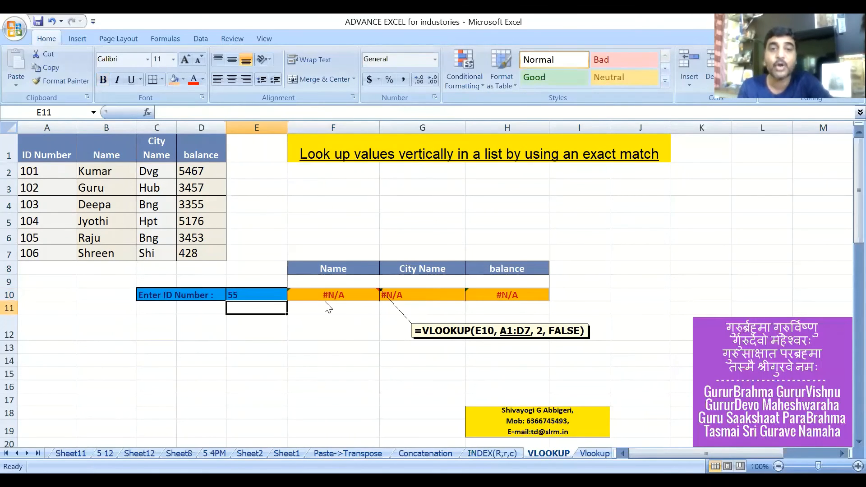
left_click(329, 295)
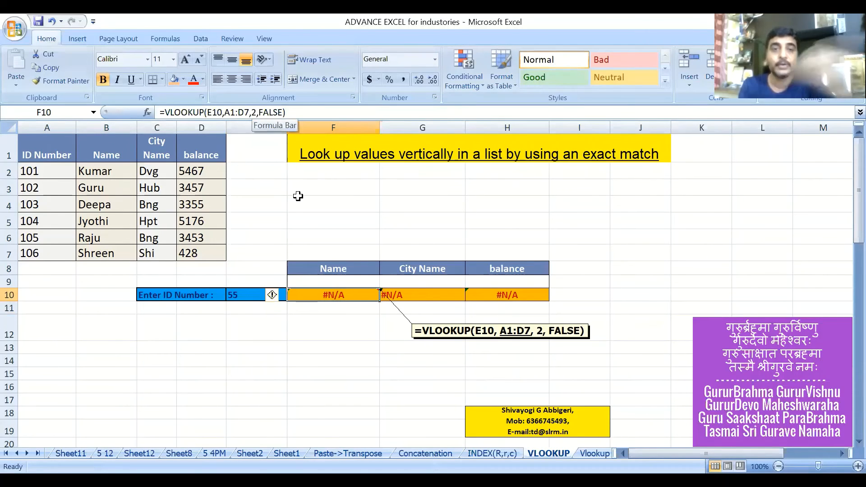
- Replace the ID number in E10 with a different two-digit one that is also missing from the table
left_click(245, 297)
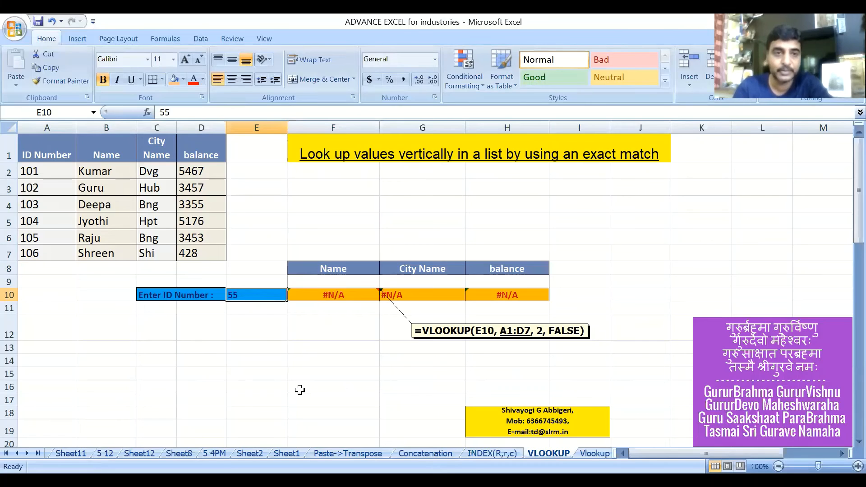
type("10")
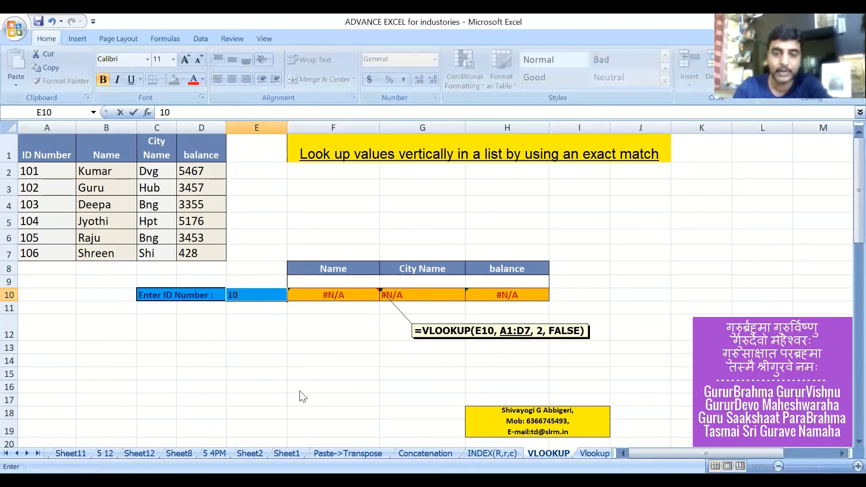
key("Return")
- Set the ID number in E10 to the one listed in A5 and check the name lookup in F10
left_click(268, 297)
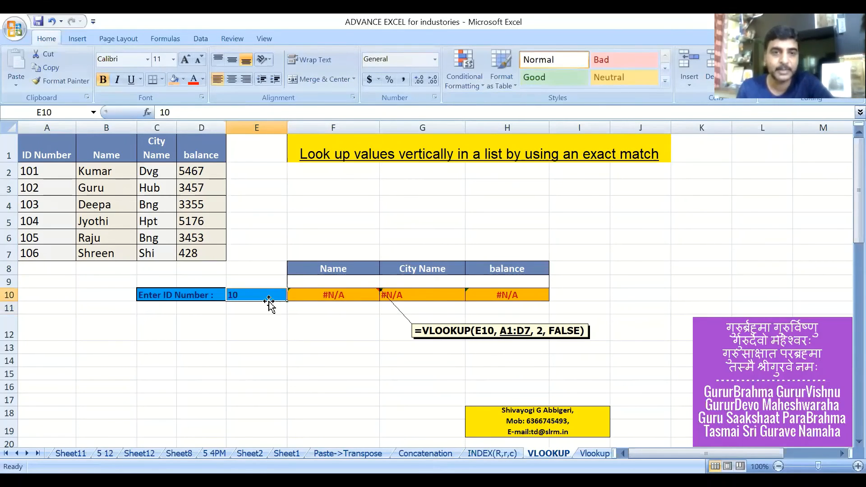
type("10")
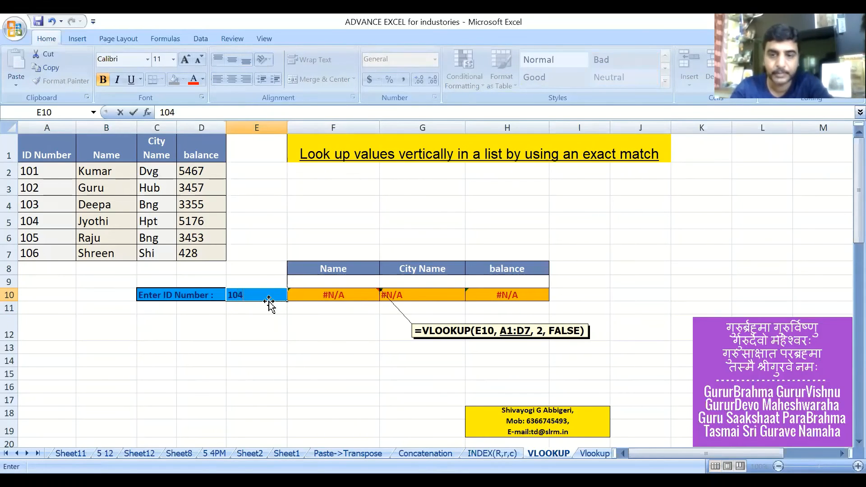
key("Return")
left_click(366, 294)
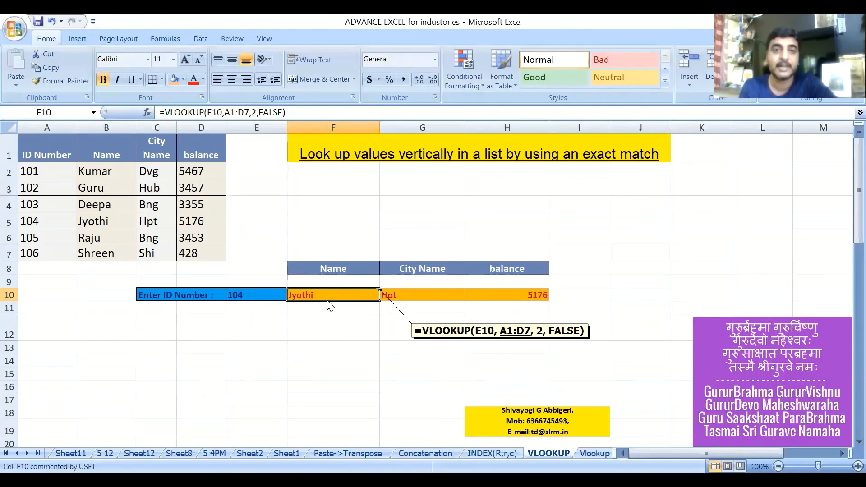
- Examine the table range A1:D7 and column number 3 in G10's VLOOKUP formula for the city name
left_click(405, 296)
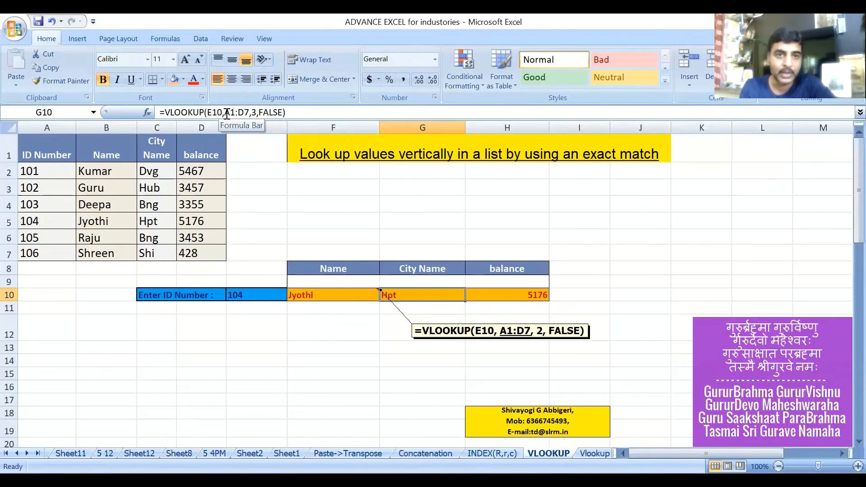
left_click_drag(225, 114, 249, 114)
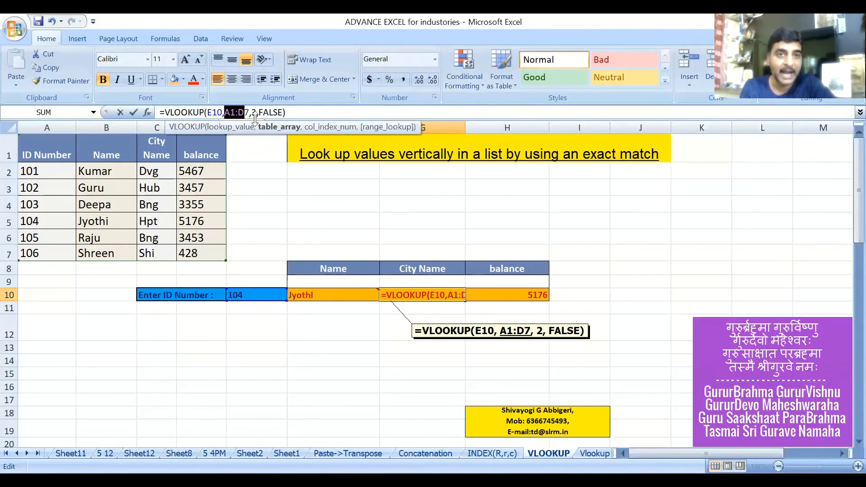
left_click(256, 114)
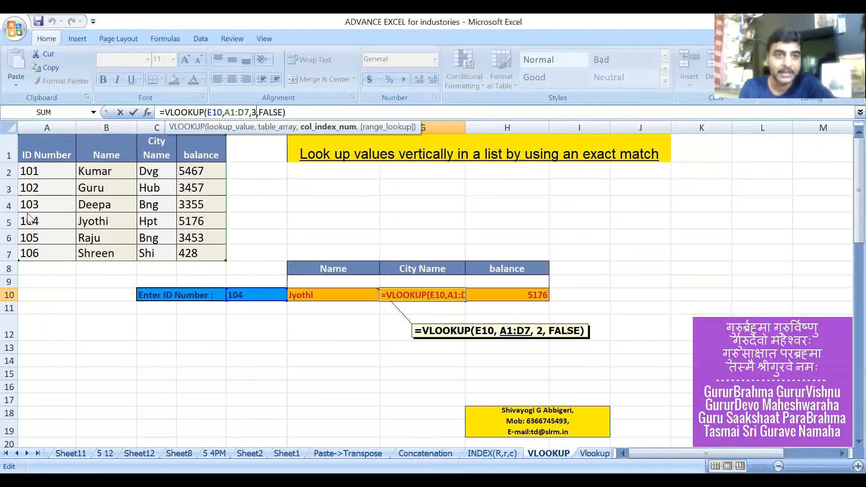
left_click(259, 113)
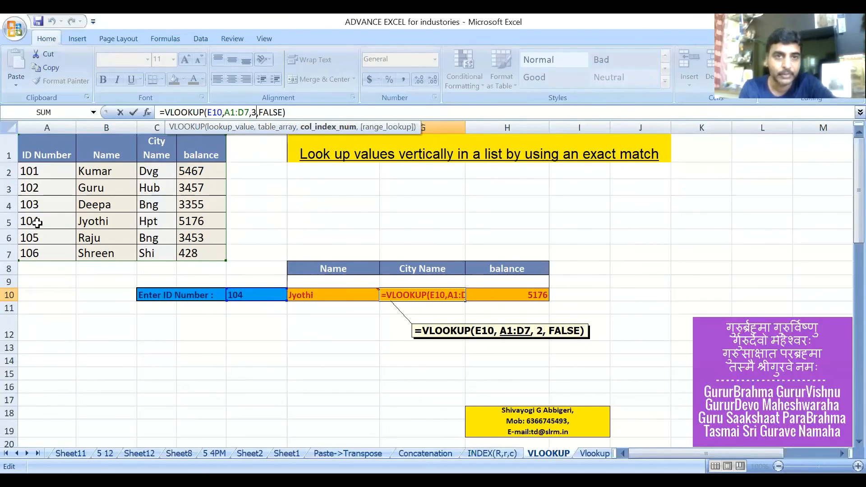
- Compare the ID, name and city in A5:C5 with the city name lookup in G10, leaving its formula as it is
left_click(37, 222)
left_click_drag(64, 221, 150, 225)
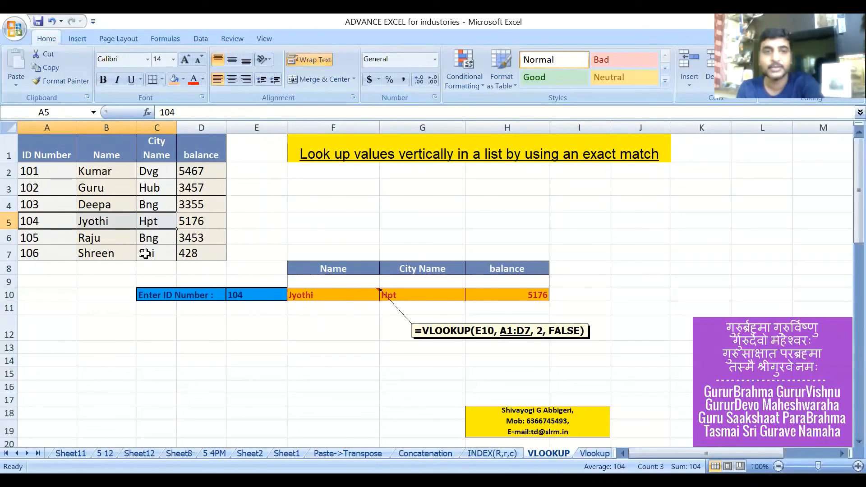
left_click(313, 210)
left_click(395, 295)
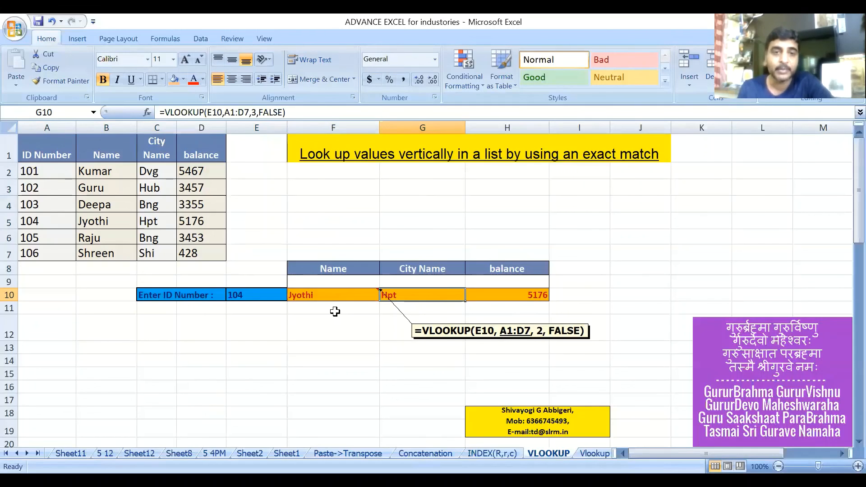
- Review the ID entry in E10 and the name, city name and balance VLOOKUP formulas in F10, G10 and H10
left_click(261, 294)
left_click(319, 294)
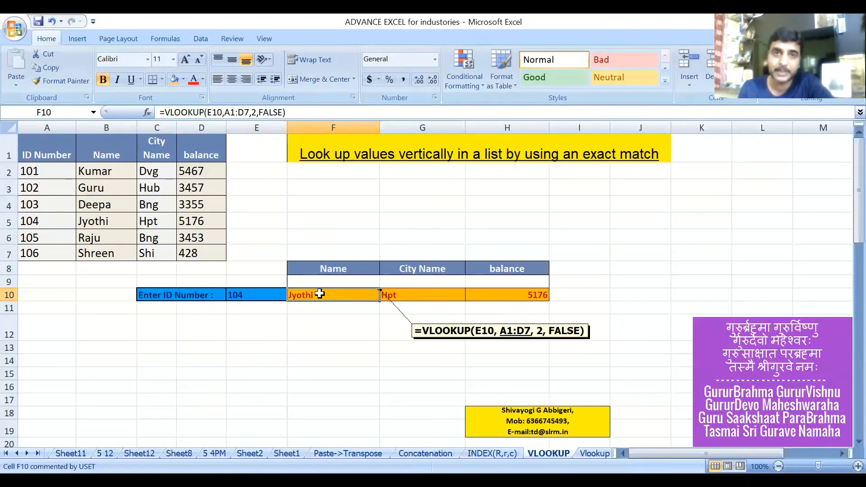
left_click(404, 295)
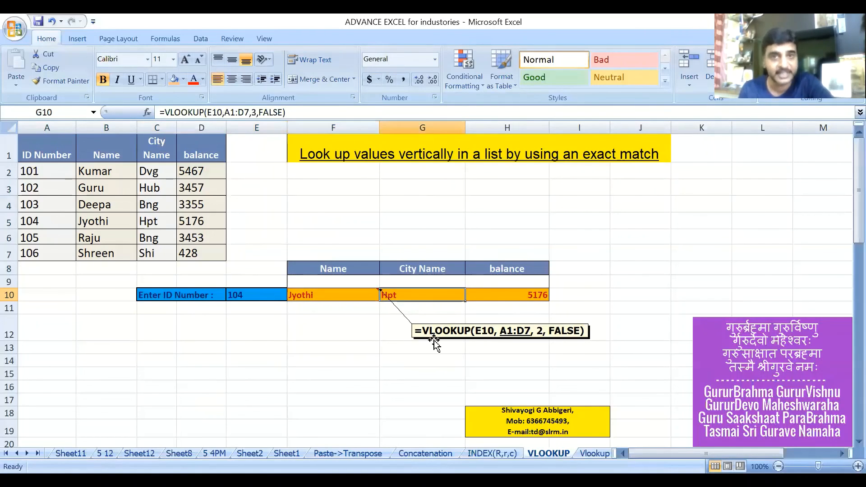
left_click(493, 297)
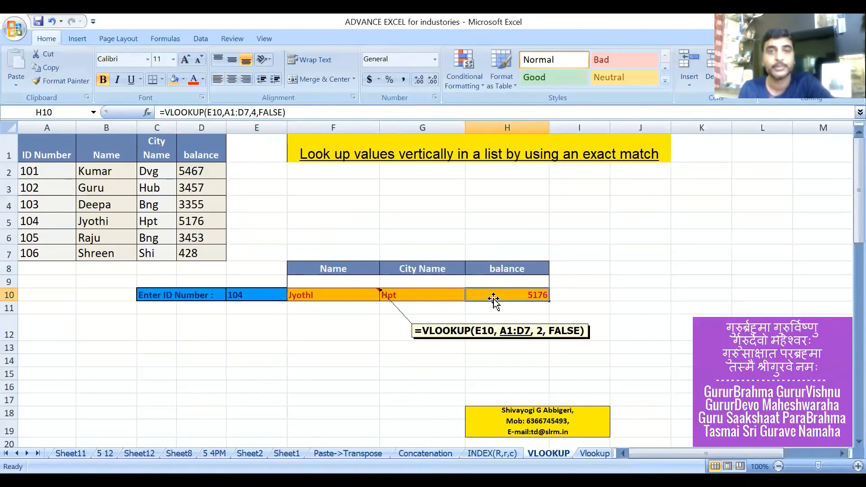
left_click(436, 339)
left_click(479, 357)
left_click(425, 366)
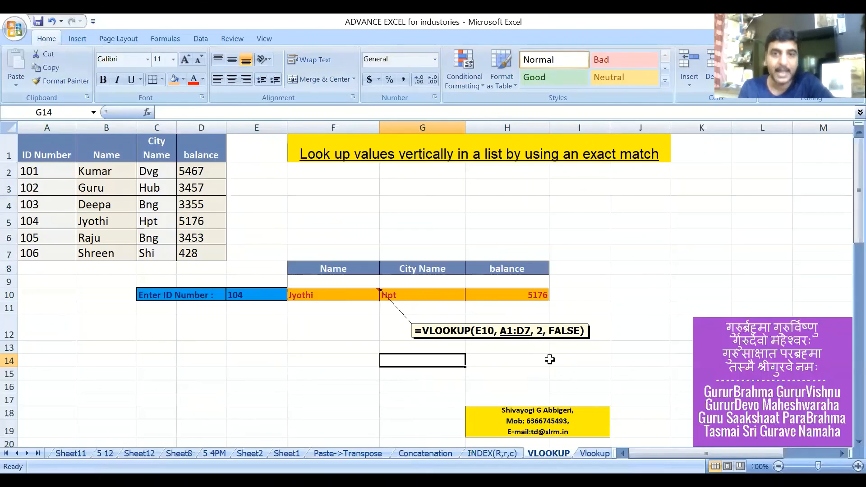
left_click(348, 220)
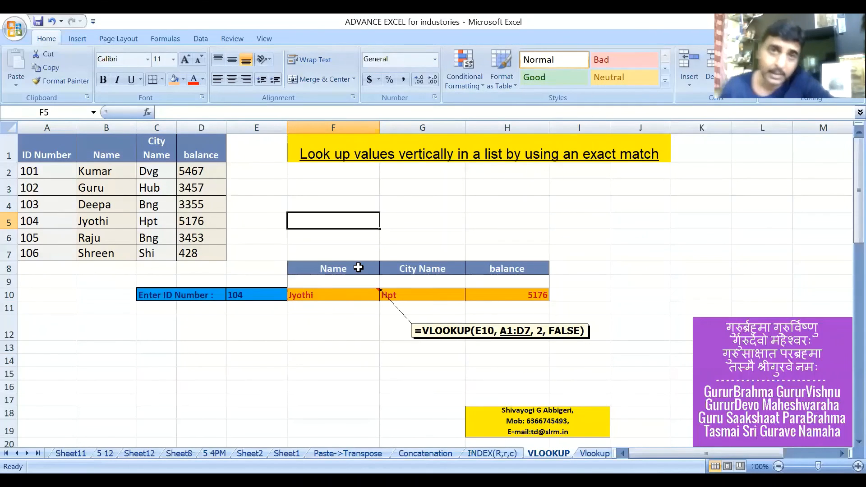